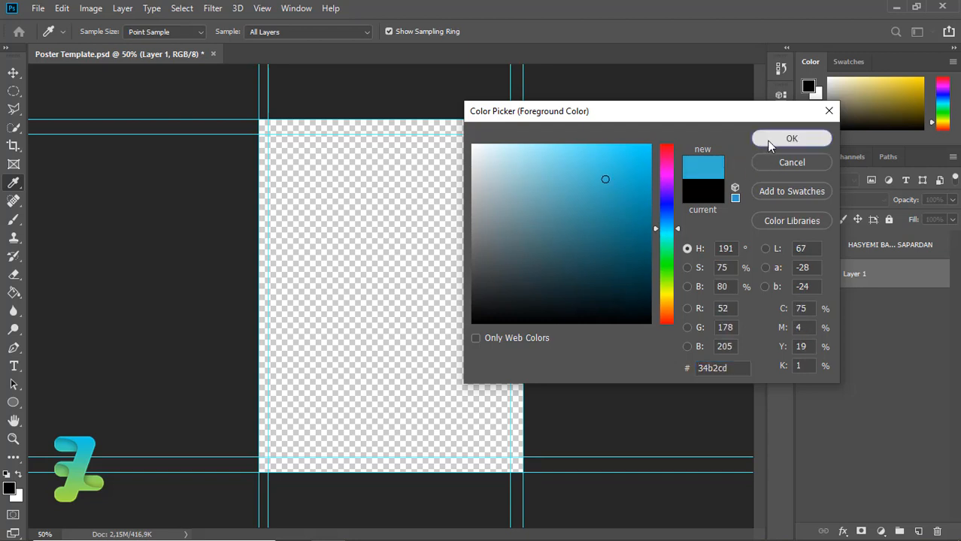
Step: Set the foreground colour to light blue #34b2cd and fill Layer 1 with it
left_click(792, 138)
key("g")
left_click(424, 212)
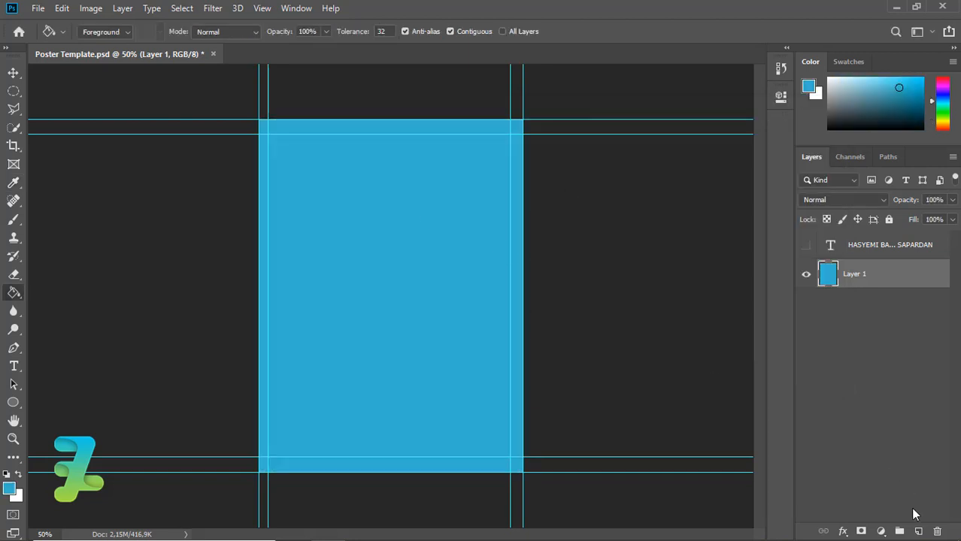
Step: Add a new layer above Layer 1 and set the foreground colour to dark teal #0a1e22
left_click(918, 532)
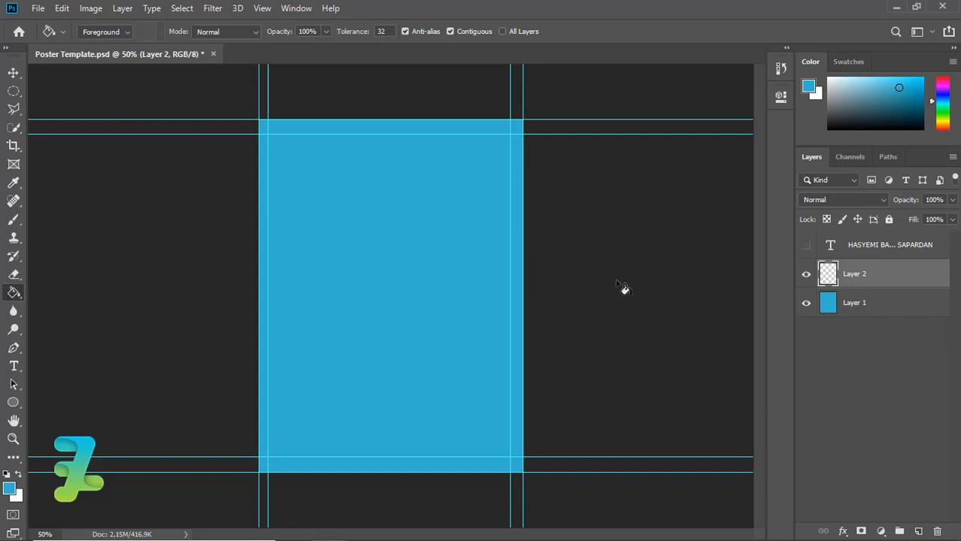
left_click(10, 490)
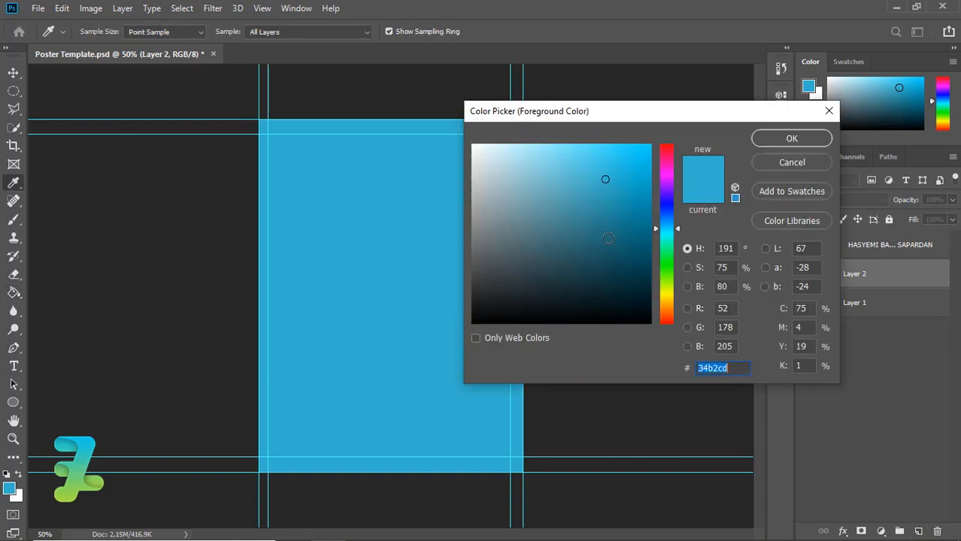
left_click_drag(603, 270, 600, 285)
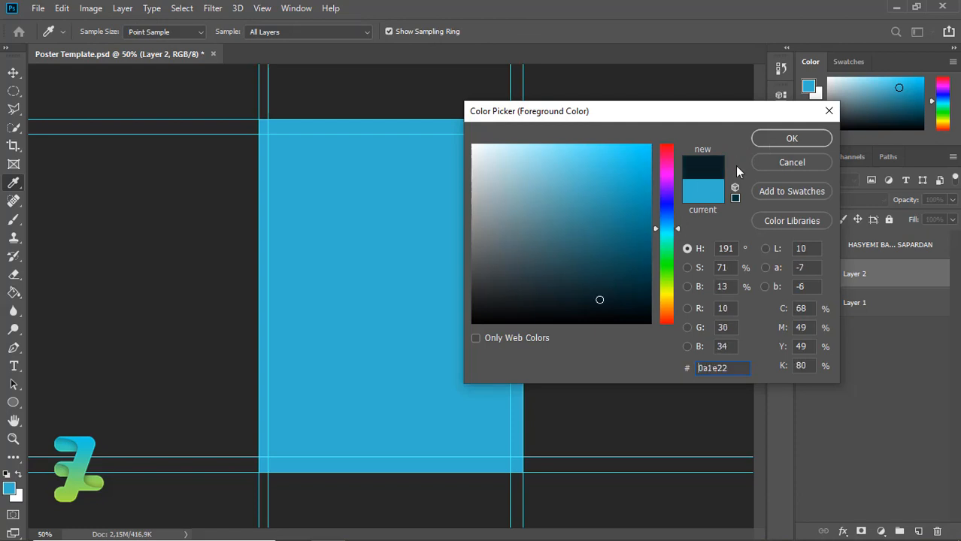
left_click(791, 138)
key("g")
Step: Draw a circle about 81 px wide with the Ellipse tool near the middle of the poster
left_click(13, 403)
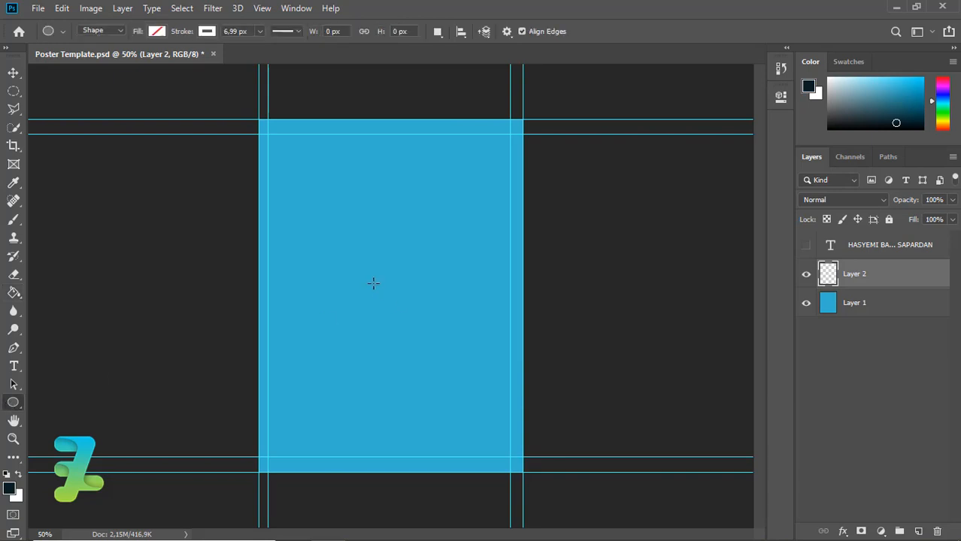
key("ctrl+plus")
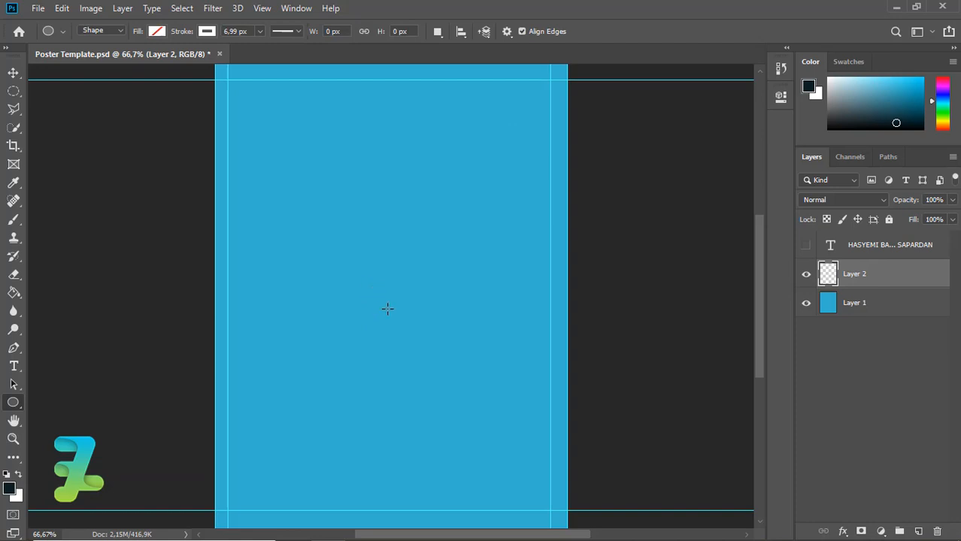
left_click_drag(387, 308, 407, 324)
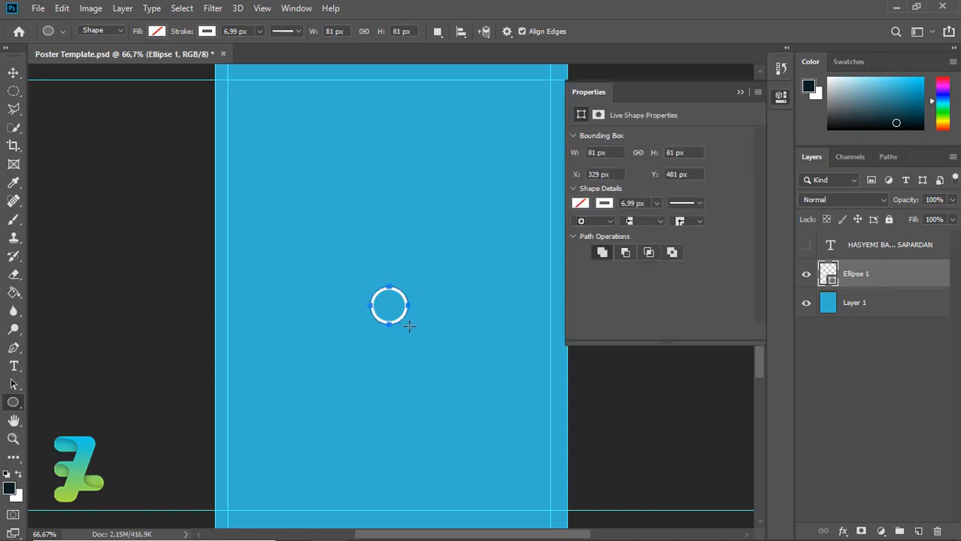
Step: Remove the circle's stroke and give it a solid dark teal fill
left_click(611, 203)
left_click(590, 228)
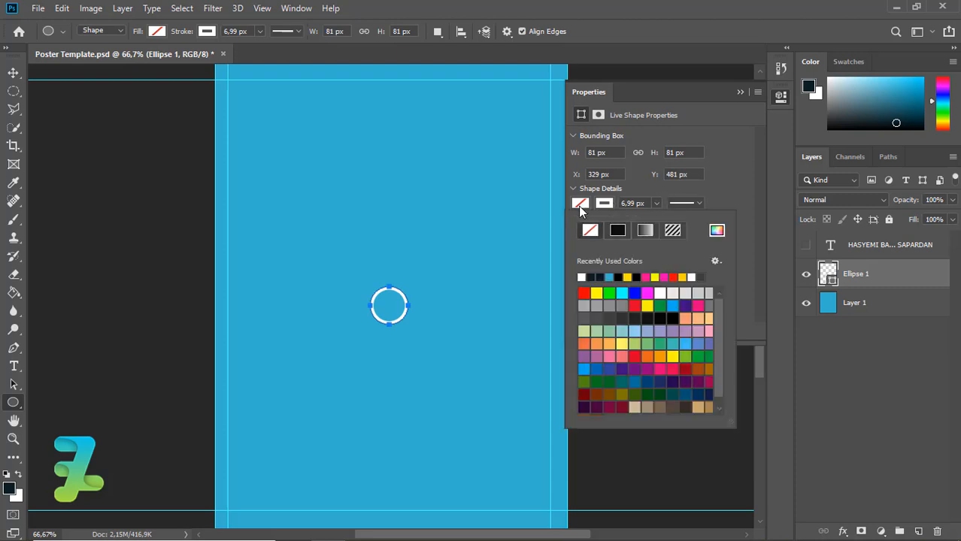
left_click(581, 205)
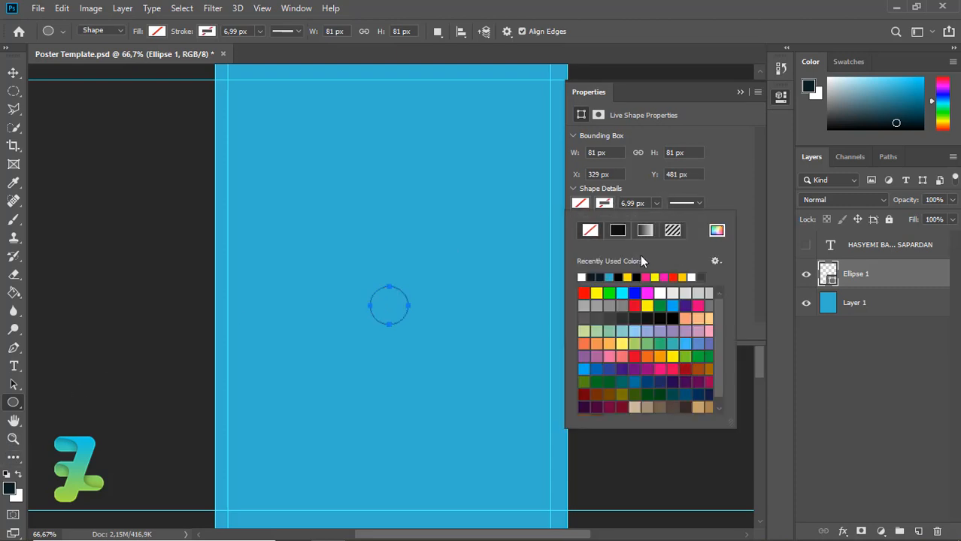
left_click(618, 230)
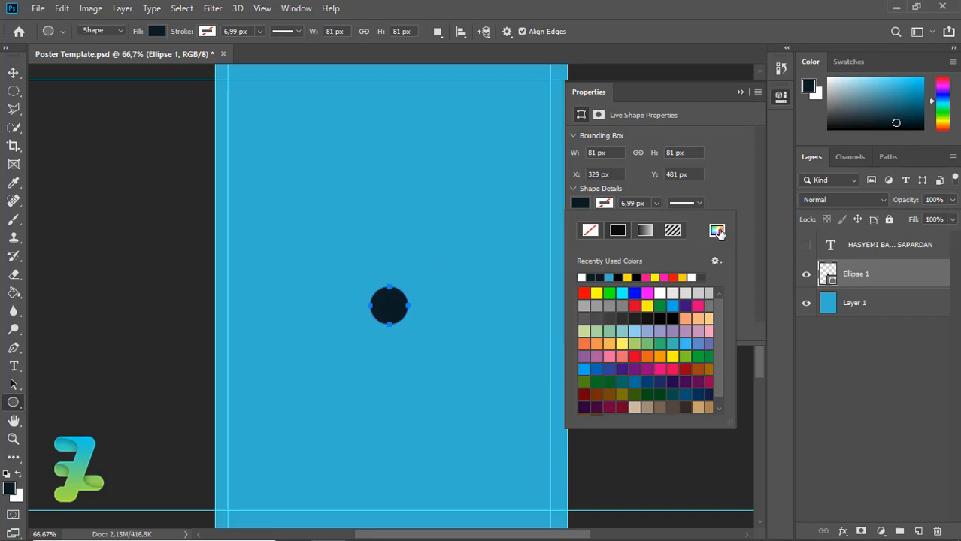
left_click(741, 93)
left_click(742, 93)
Step: Centre the circle horizontally on the canvas and move it down slightly below the poster's middle
key("ctrl")
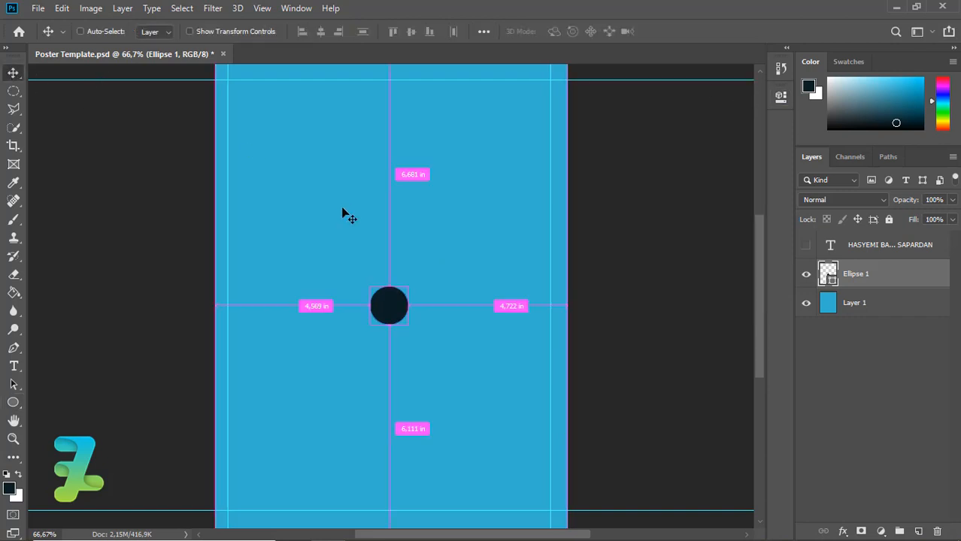
key("ctrl+plus")
key("ctrl+minus")
key("ctrl+minus")
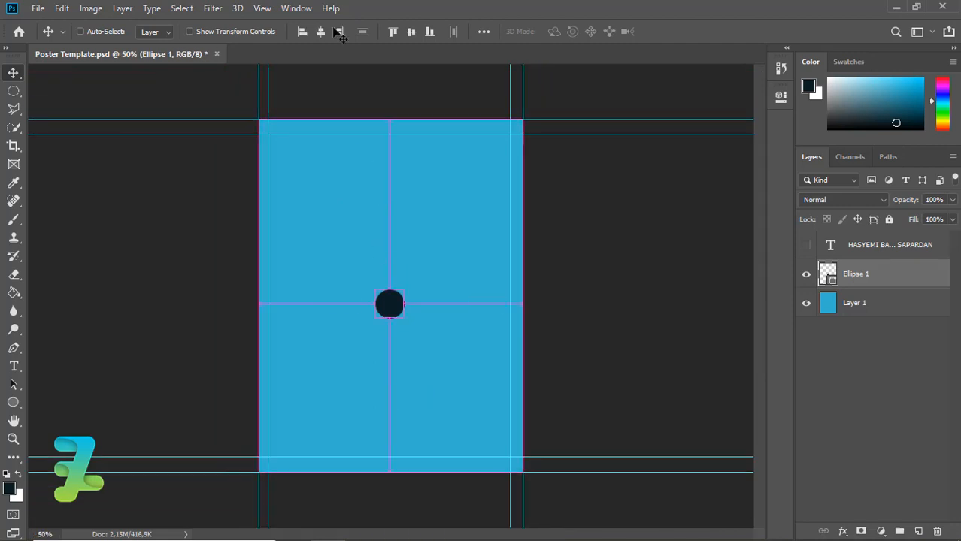
key("ctrl+a")
left_click(321, 32)
key("ctrl+d")
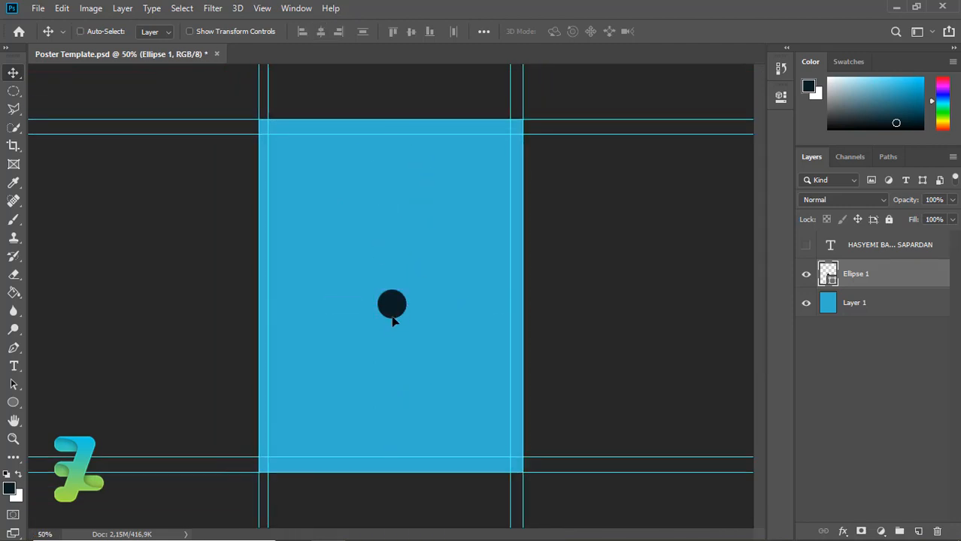
left_click_drag(393, 320, 392, 332)
key("ctrl")
key("ctrl")
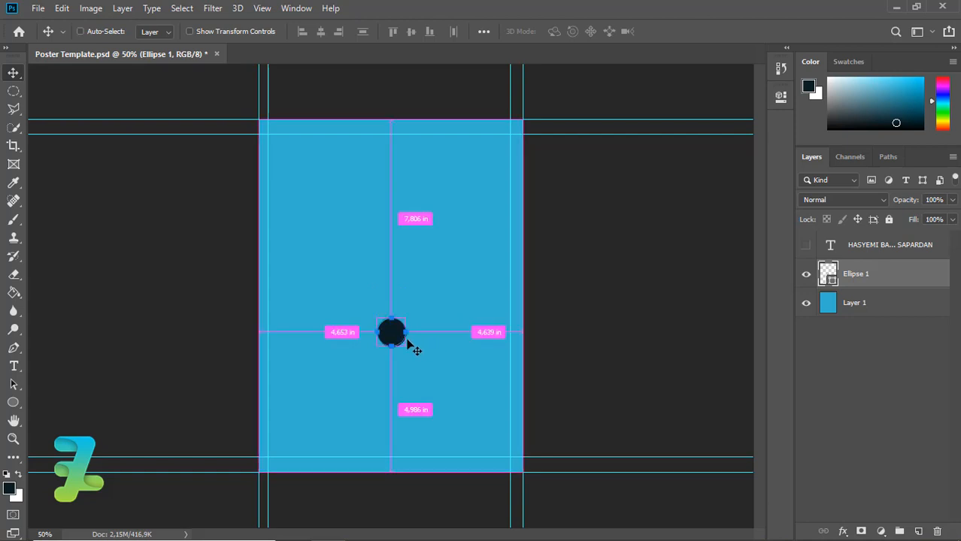
Step: Duplicate the Ellipse 1 circle, enlarge the copy proportionally and centre it horizontally on the canvas
key("ctrl+j")
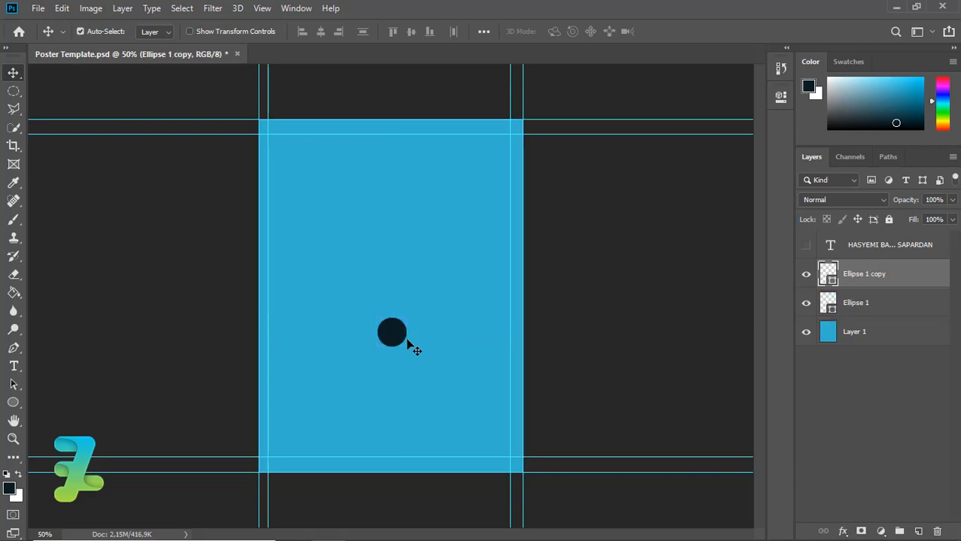
left_click(408, 344)
key("ctrl+t")
left_click_drag(406, 318, 433, 303)
key("Return")
key("ctrl+a")
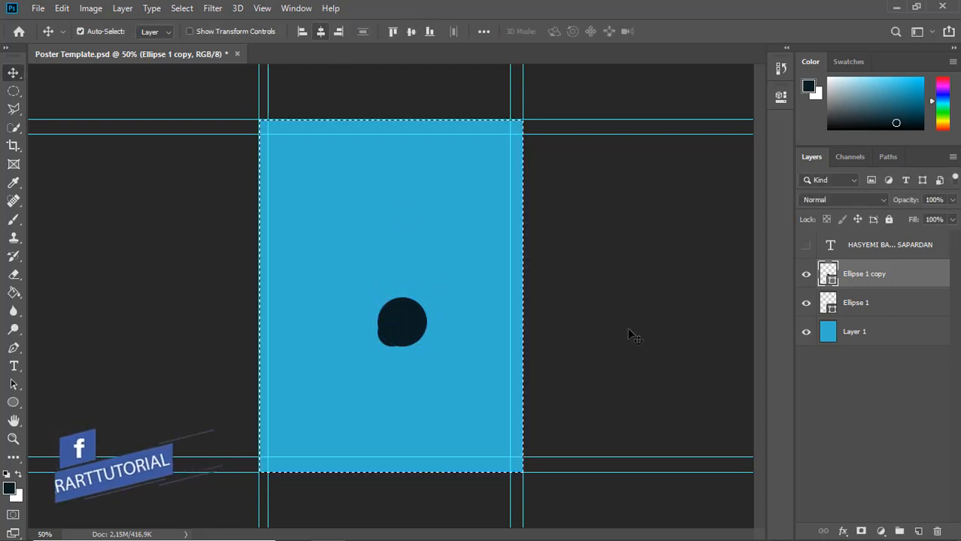
key("ctrl+d")
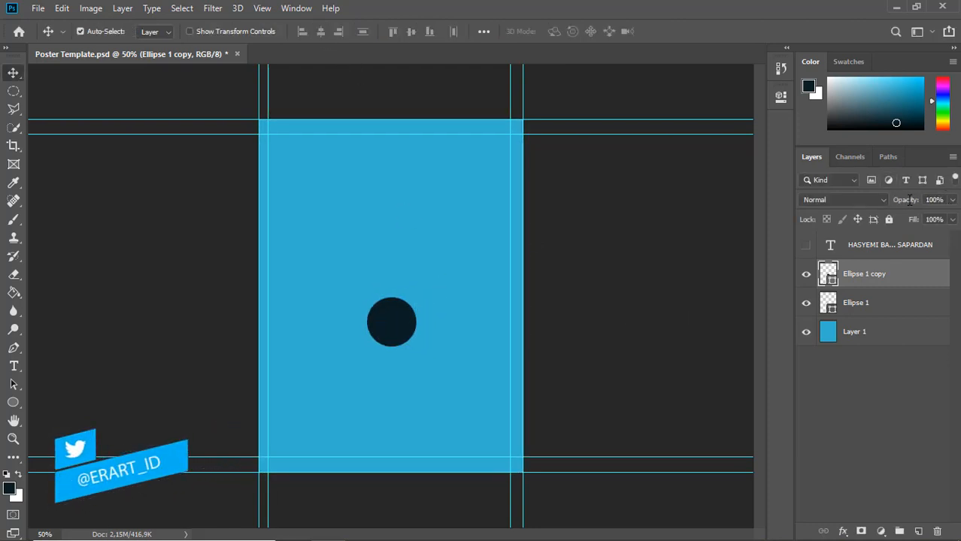
Step: Lower the enlarged copy's opacity to 85% and move it down so it surrounds the original circle evenly
left_click(952, 200)
left_click_drag(950, 219, 941, 218)
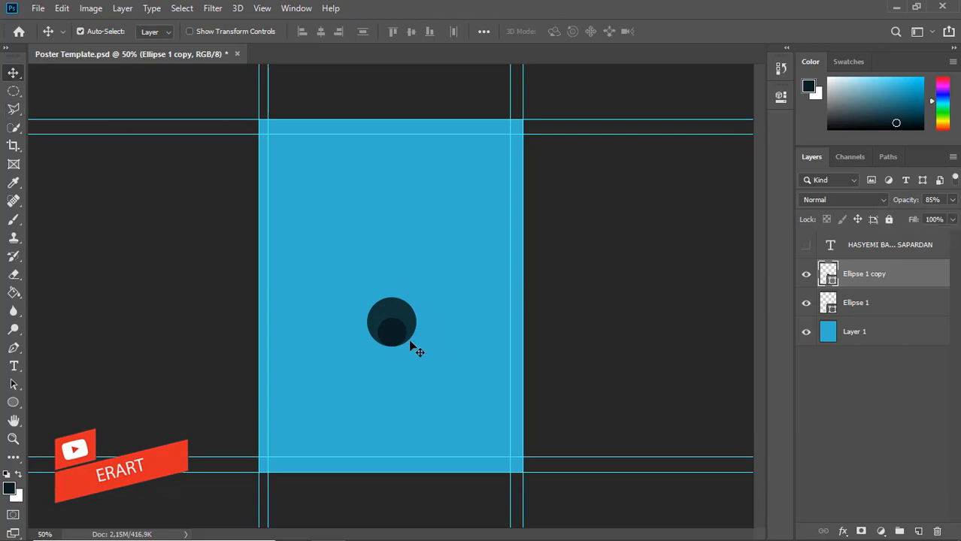
left_click_drag(409, 347, 396, 341)
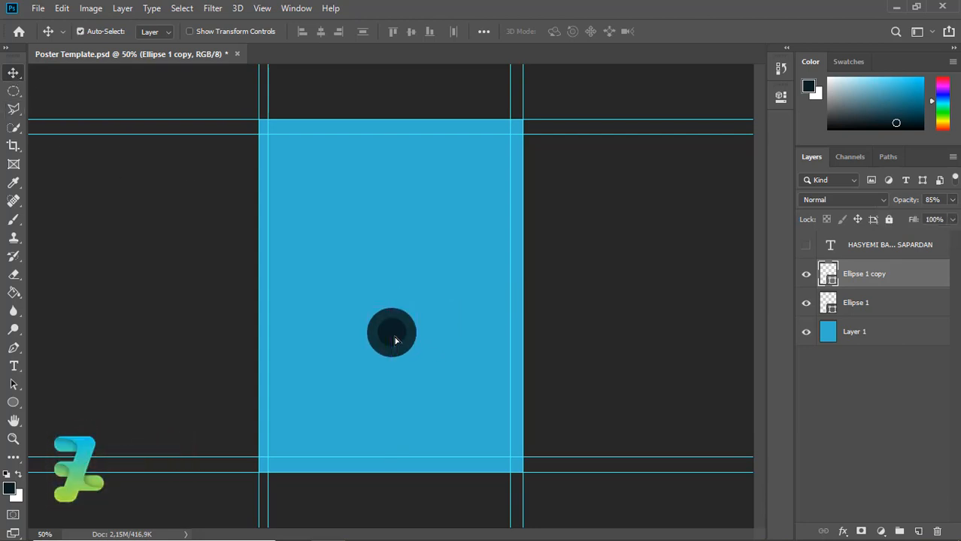
key("Right")
key("Up")
Step: Duplicate the 85% opacity circle, enlarge this second copy and centre it horizontally on the canvas
key("ctrl+j")
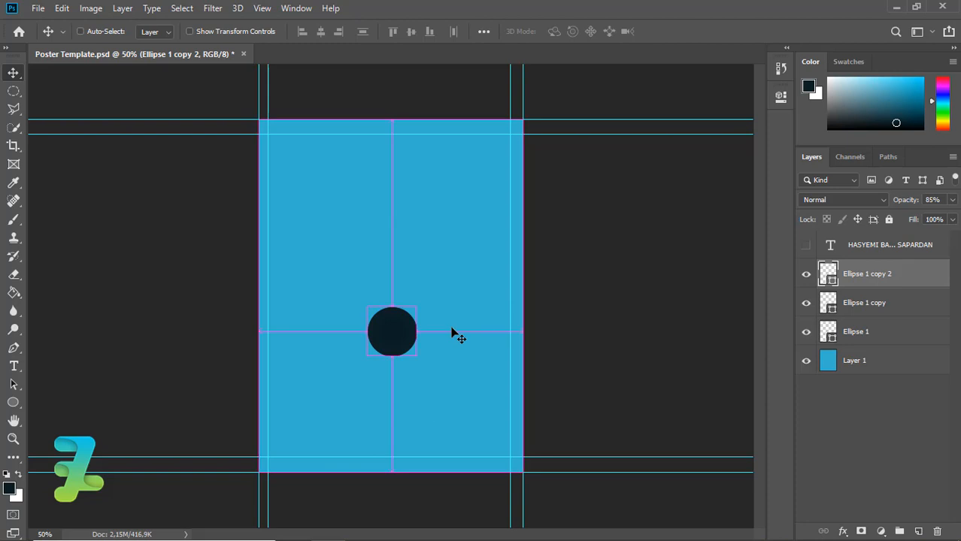
key("ctrl+t")
left_click_drag(418, 305, 453, 280)
key("Return")
key("ctrl+a")
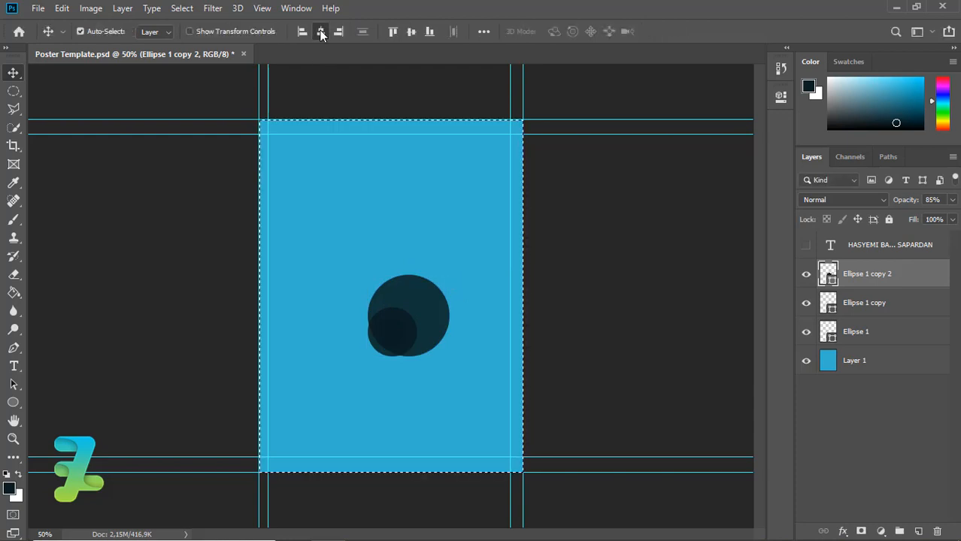
left_click(320, 31)
key("ctrl+d")
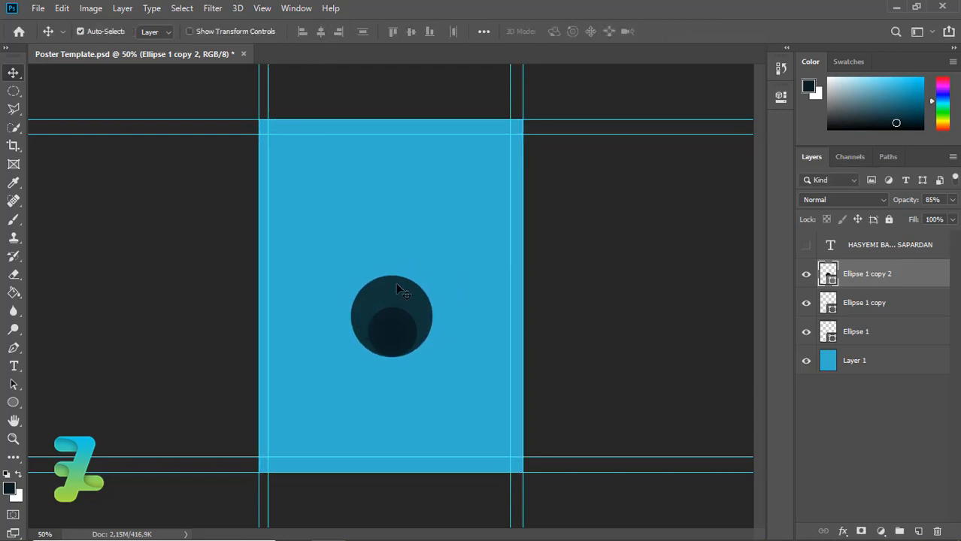
Step: Nudge Ellipse 1 copy 2 slightly down around the smaller circles and lower its opacity to 80%
key("Down")
key("Down")
key("Down")
key("Down")
key("Down")
key("Down")
key("Down")
key("Down")
key("Down")
key("Down")
key("Down")
key("Down")
key("Down")
key("Down")
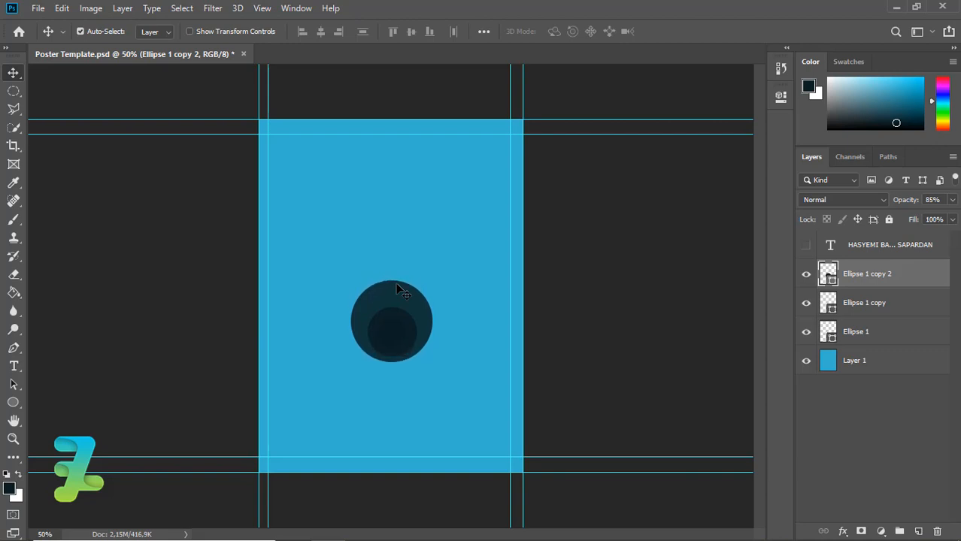
left_click(952, 200)
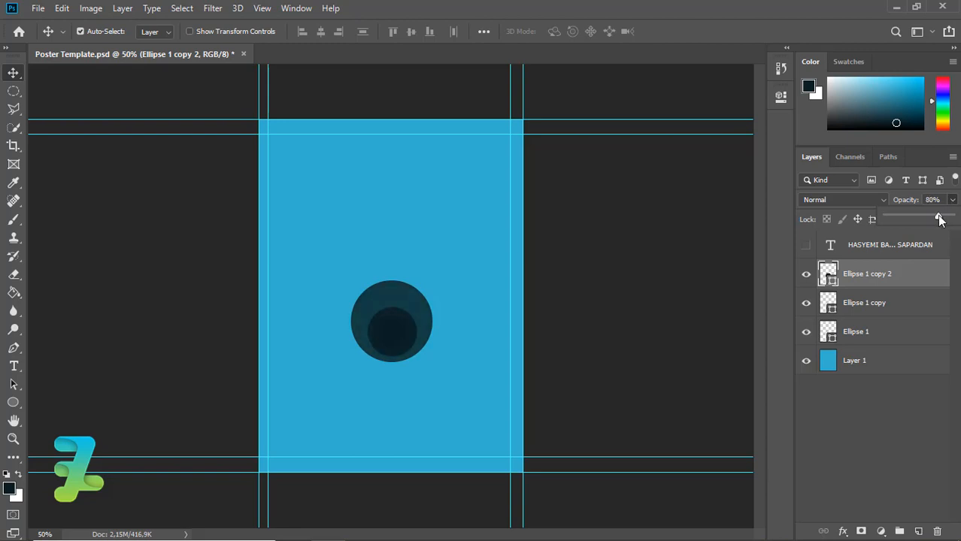
Step: Duplicate Ellipse 1 copy 2 as a horizontally centred circle scaled to about 135%, with its opacity set to 75%
key("ctrl+j")
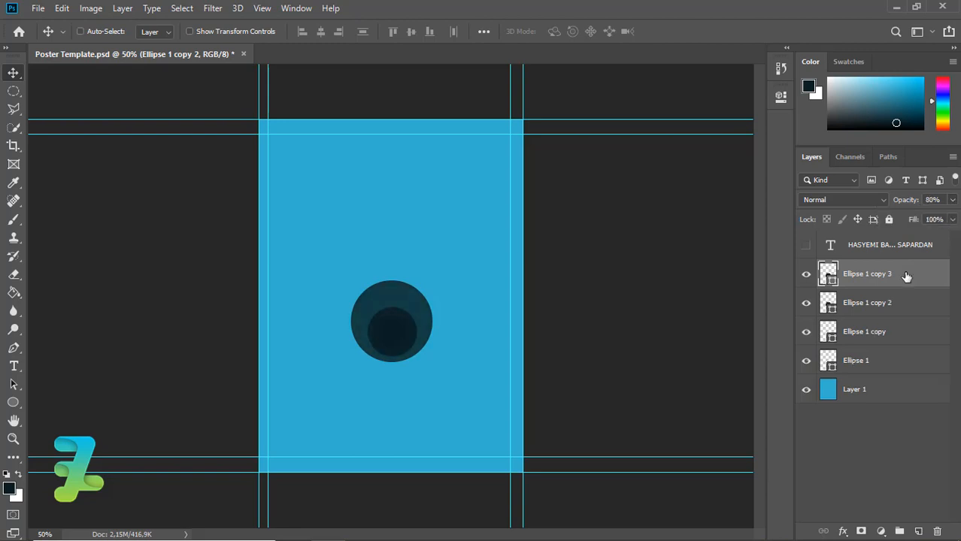
key("ctrl+t")
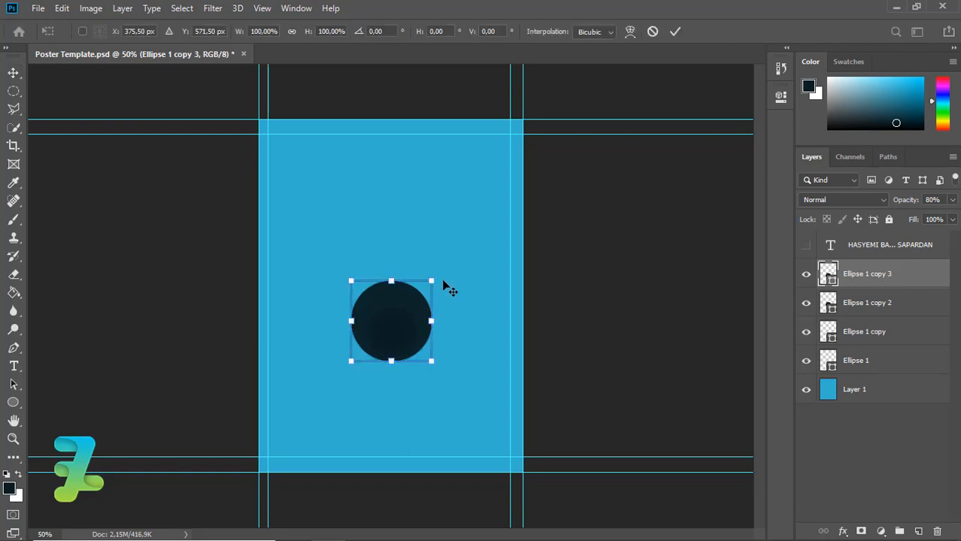
left_click_drag(429, 280, 467, 255)
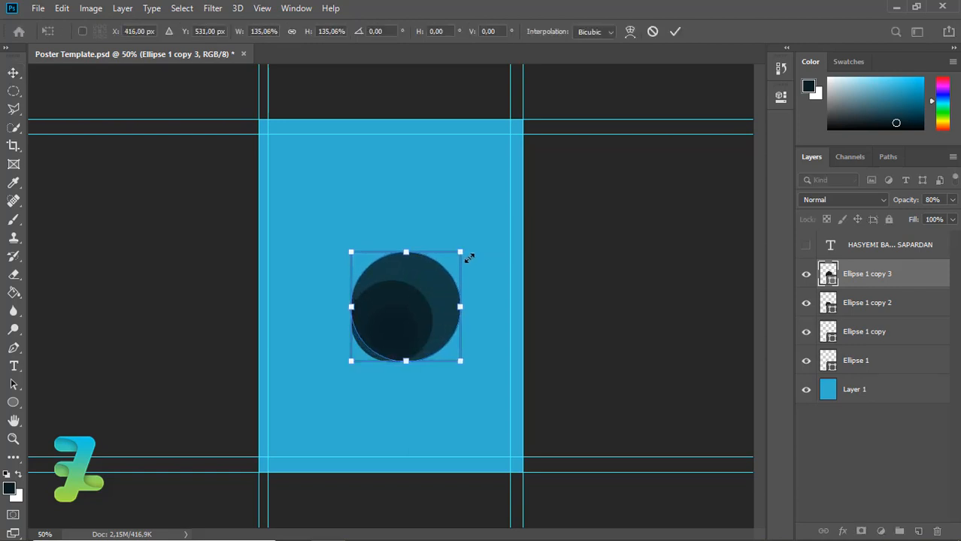
key("Return")
left_click(322, 33)
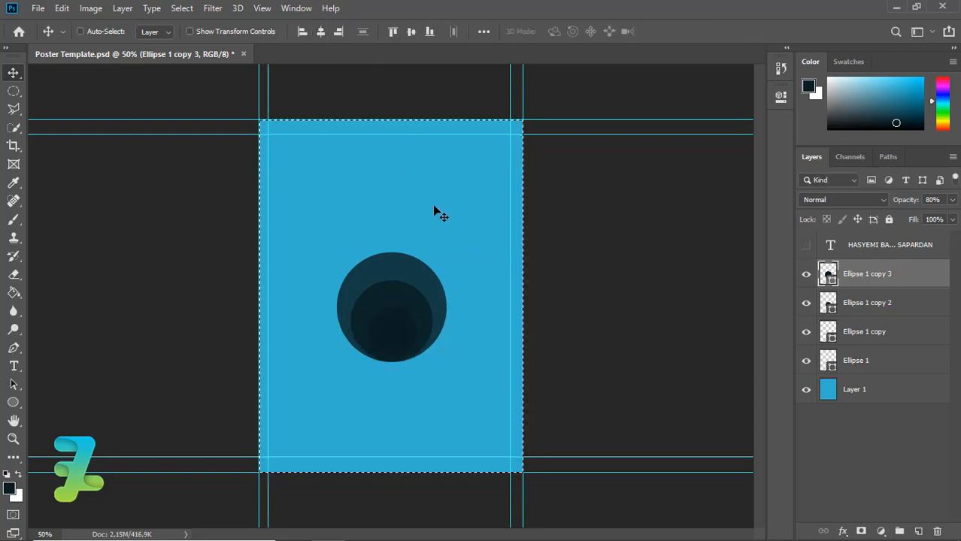
key("ctrl+d")
left_click(951, 200)
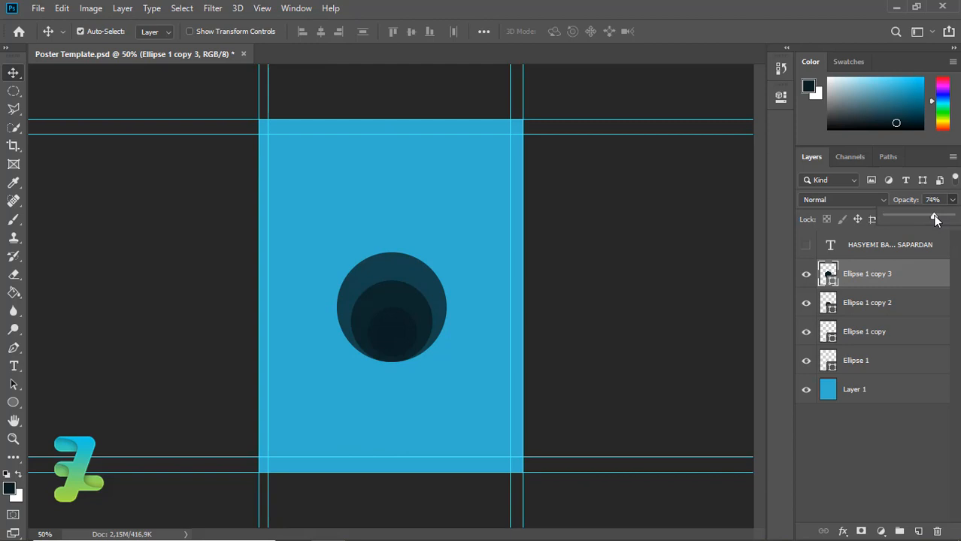
left_click(876, 286)
Step: Duplicate the 75% opacity circle, enlarge this fourth copy and centre it horizontally on the canvas
key("ctrl+j")
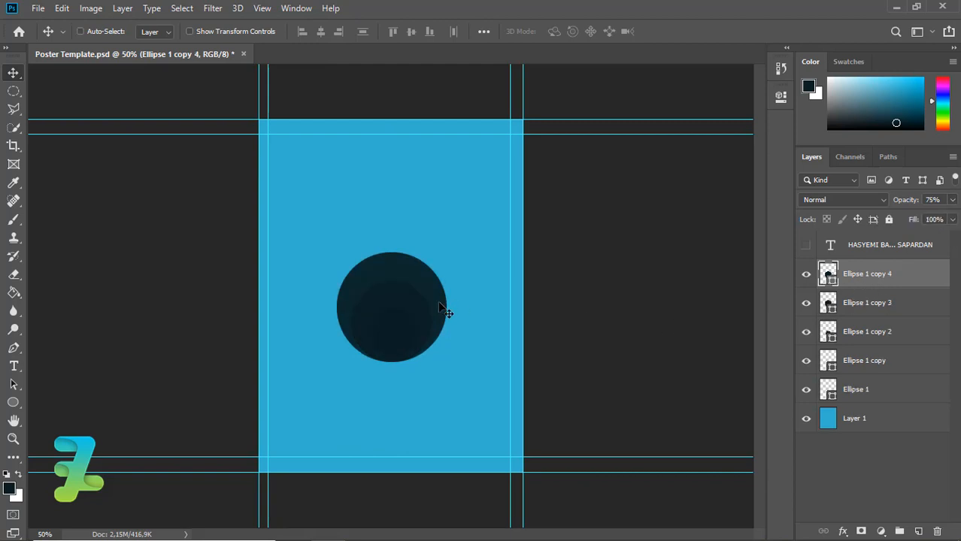
key("ctrl+t")
left_click_drag(445, 249, 483, 223)
key("Return")
key("ctrl+a")
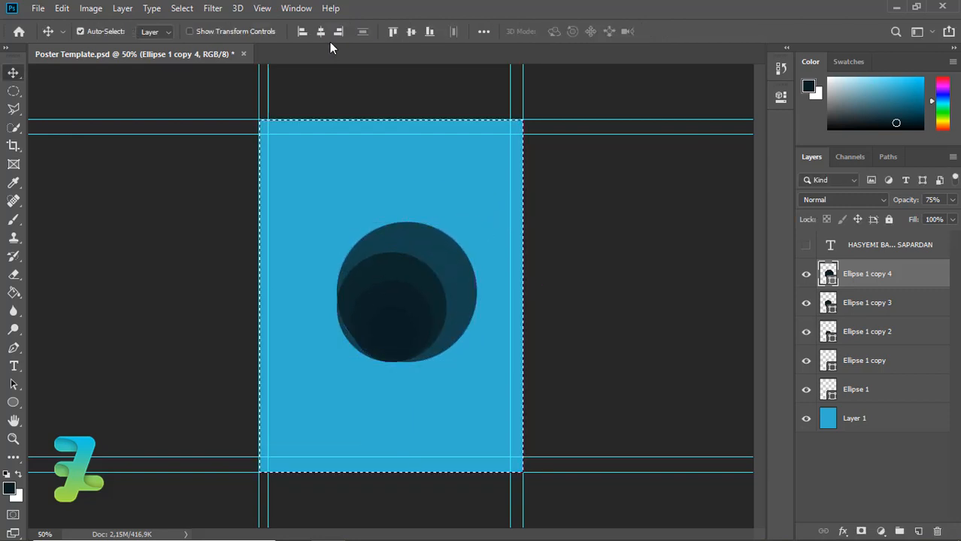
left_click(320, 31)
key("ctrl+d")
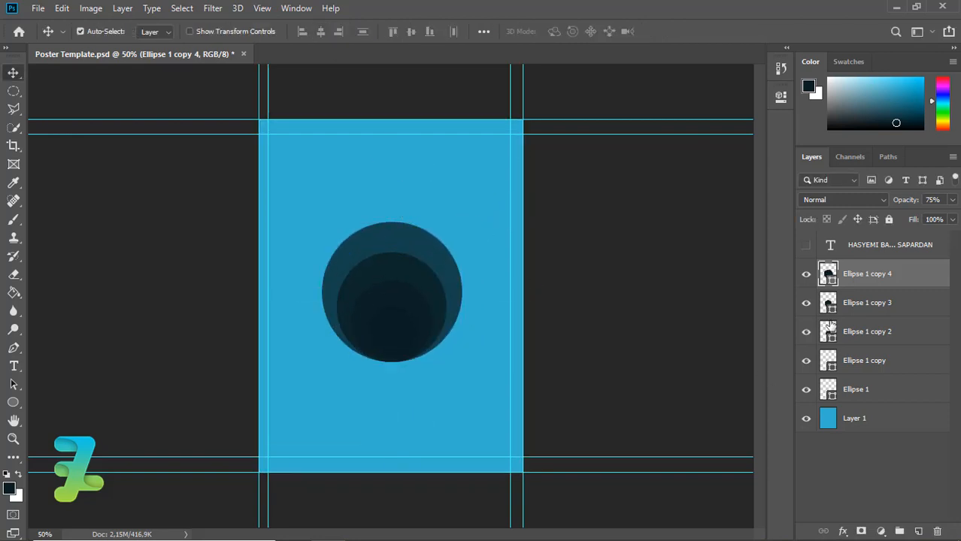
Step: Nudge the two largest circles, Ellipse 1 copy 3 and copy 4, down together by a small amount
left_click(827, 306, "shift")
key("Down")
key("Down")
key("Down")
key("Down")
key("Down")
key("Down")
key("Down")
key("Down")
key("Down")
key("Down")
key("Down")
key("Down")
key("Down")
key("Down")
key("Down")
key("Down")
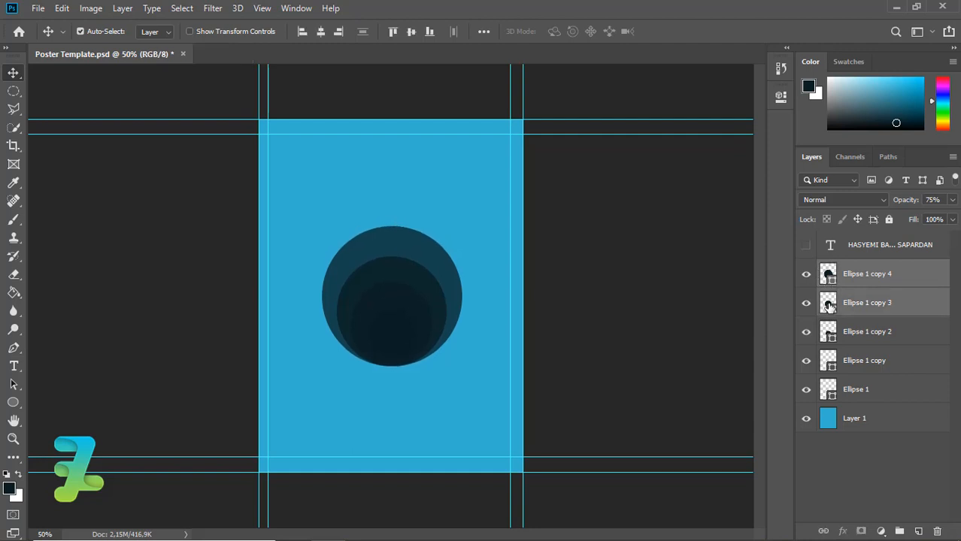
key("Down")
key("Down")
key("Down")
key("Down")
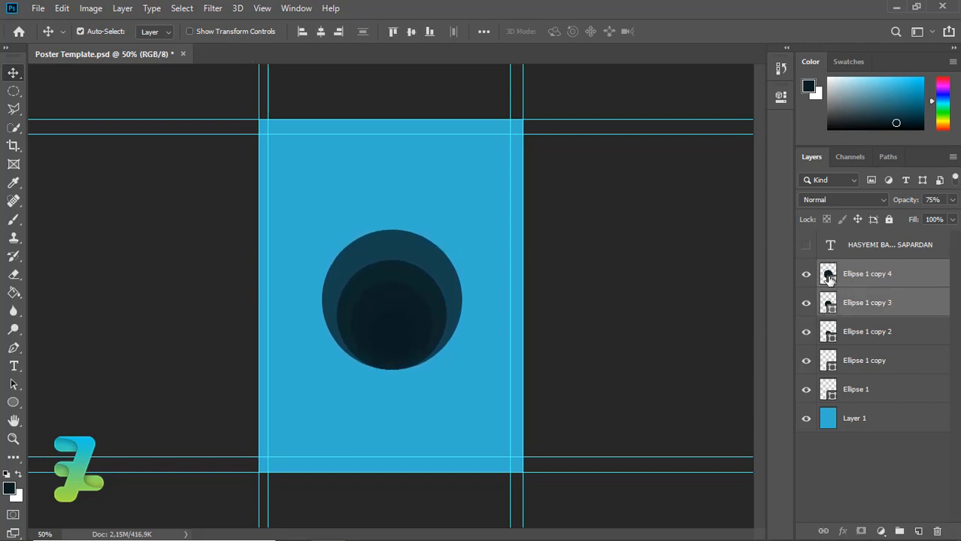
Step: Nudge only the outermost circle, Ellipse 1 copy 4, a little further down around the inner circles
left_click(827, 273)
key("Down")
key("Down")
key("Down")
key("Down")
key("Down")
key("Down")
key("Down")
key("Down")
key("Down")
key("Down")
key("Down")
key("Down")
key("Down")
key("Down")
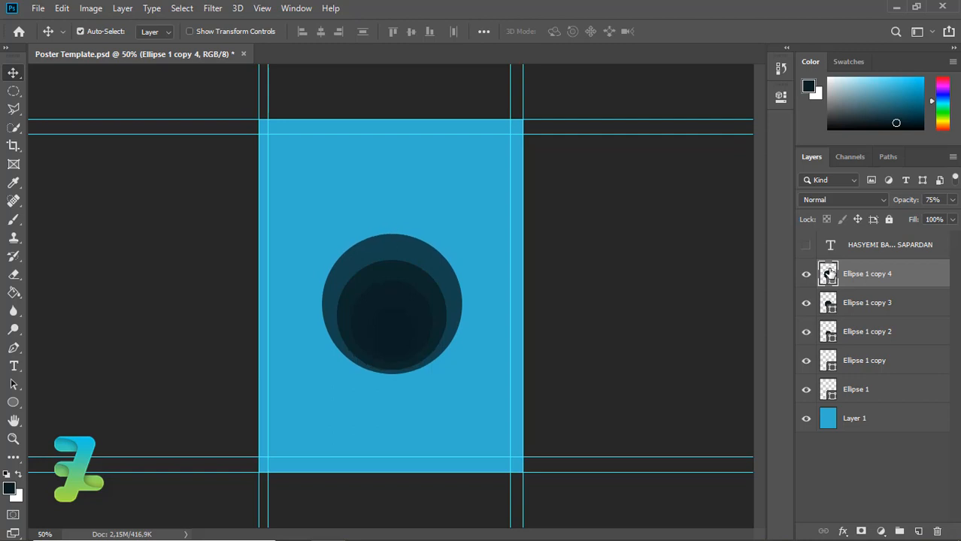
Step: Nudge Ellipse 1 copy 4 slightly further down and set its opacity to 70%
key("Down")
key("Down")
left_click(953, 200)
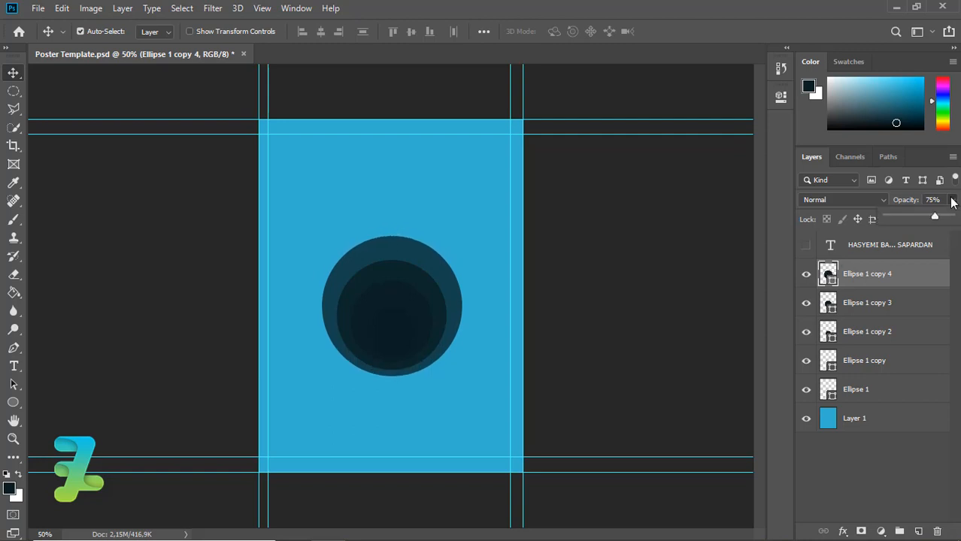
left_click_drag(929, 217, 932, 217)
Step: Duplicate the 70% opacity circle, enlarge this fifth copy by about a third and centre it horizontally on the canvas
key("ctrl+j")
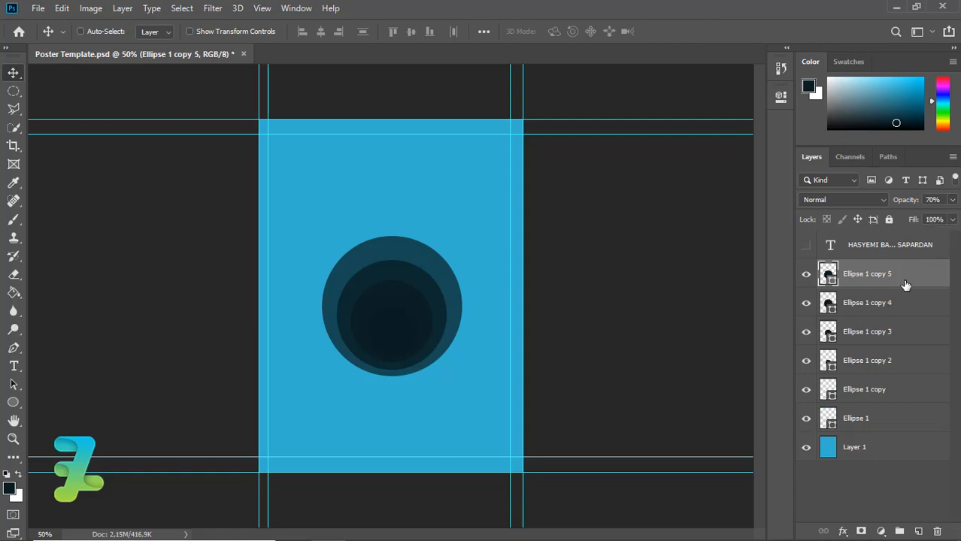
key("ctrl+t")
left_click_drag(462, 239, 509, 187)
key("Return")
key("ctrl+a")
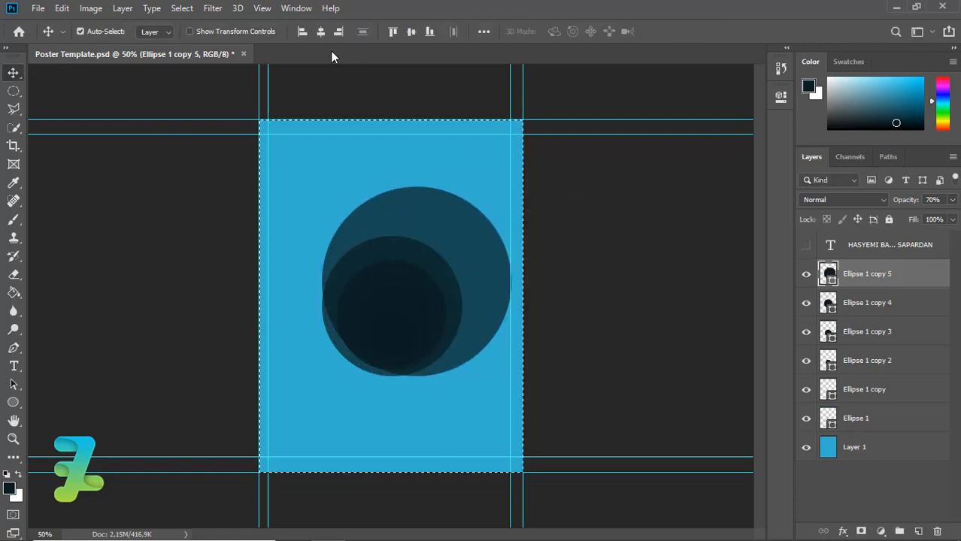
left_click(321, 30)
key("ctrl+d")
Step: Nudge Ellipse 1 copy 5 down until it extends slightly below the inner circles, and set its opacity to 65%
key("Down")
key("Down")
key("Down")
key("Down")
key("Down")
key("Down")
key("Down")
key("Down")
key("Down")
key("Down")
key("Down")
key("Down")
key("Down")
key("Down")
key("Down")
key("Down")
key("Down")
key("Down")
key("Down")
key("Down")
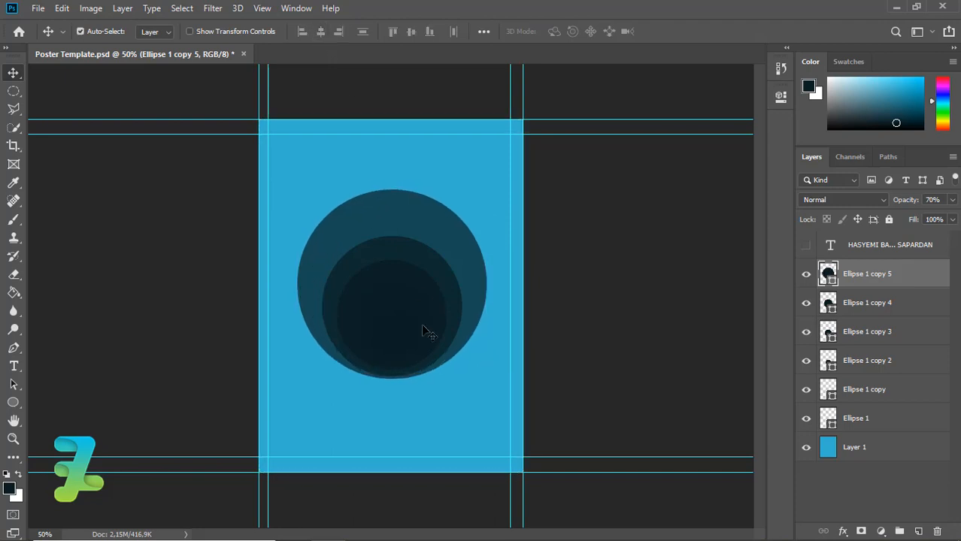
key("Down")
key("Down")
key("Down")
key("Down")
key("Down")
key("Down")
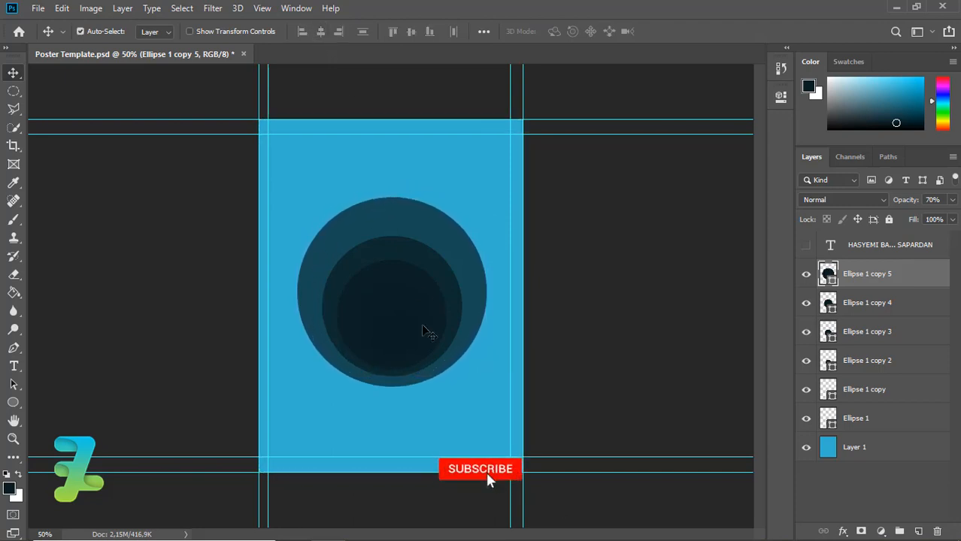
left_click(953, 199)
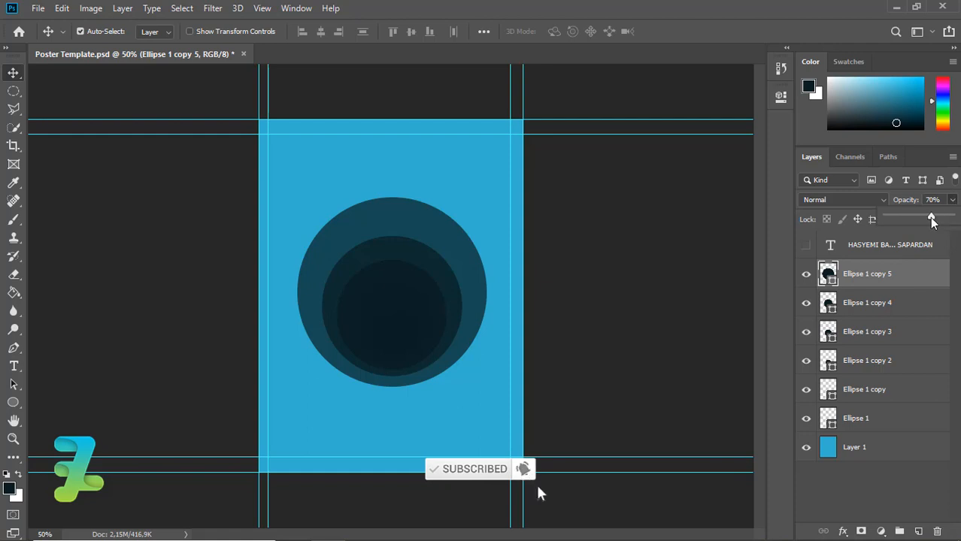
left_click_drag(934, 218, 929, 219)
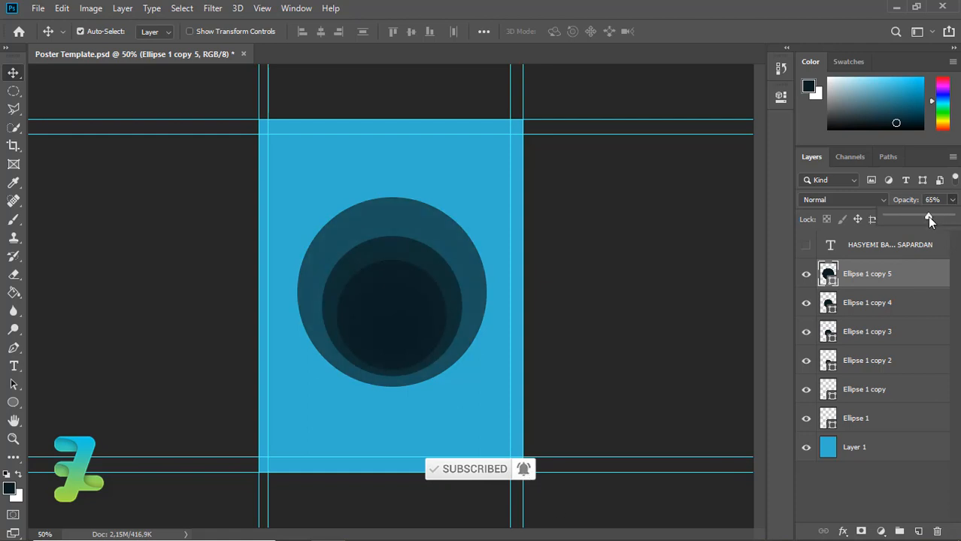
Step: Duplicate the 65% opacity circle, enlarge this sixth copy to nearly the poster's width and centre it over the inner circles
left_click(887, 277)
key("ctrl+j")
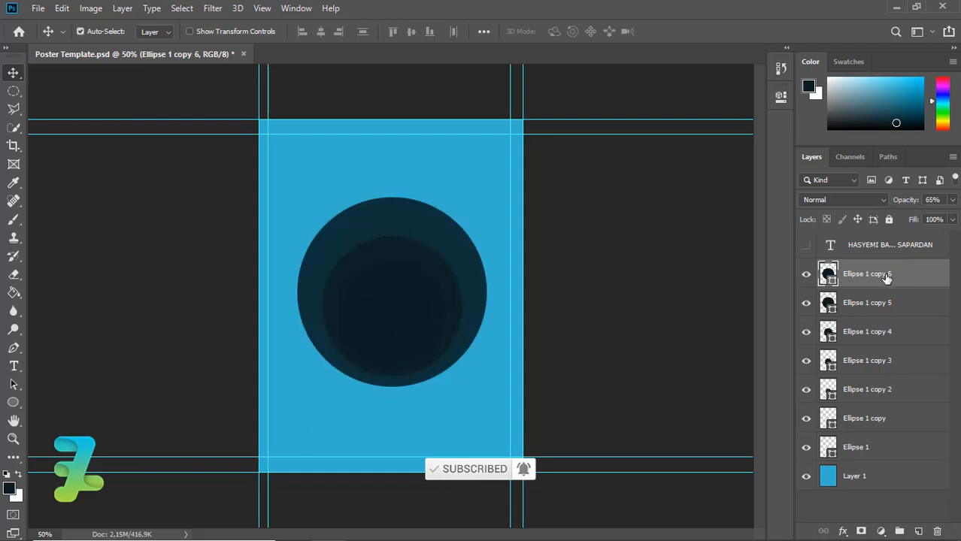
key("ctrl+t")
left_click_drag(485, 197, 550, 157)
key("Return")
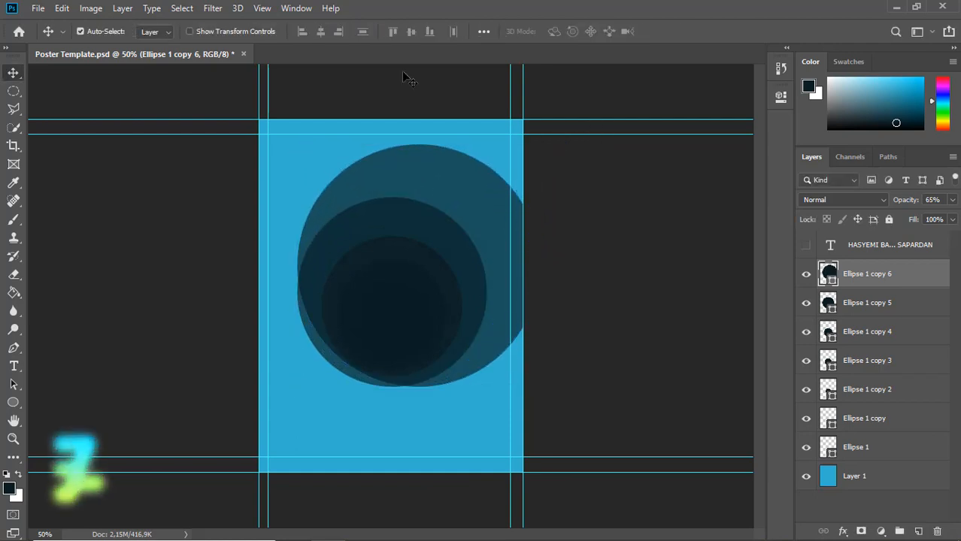
left_click_drag(420, 386, 392, 387)
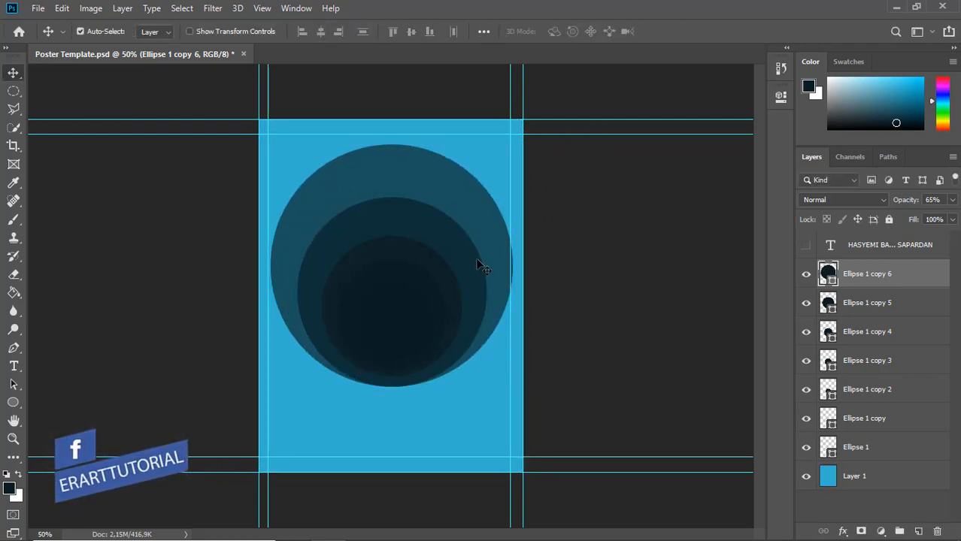
Step: Nudge Ellipse 1 copy 6 down past the lower edge of the inner circles and set its opacity to 60%
key("ctrl+Right")
key("ctrl+Right")
key("ctrl+Down")
key("ctrl+Down")
key("ctrl+Down")
key("Down")
key("Down")
key("Down")
key("Down")
key("Down")
key("Down")
key("Down")
key("Down")
key("Down")
key("Down")
key("Down")
key("Down")
key("Down")
key("Down")
key("Down")
key("Down")
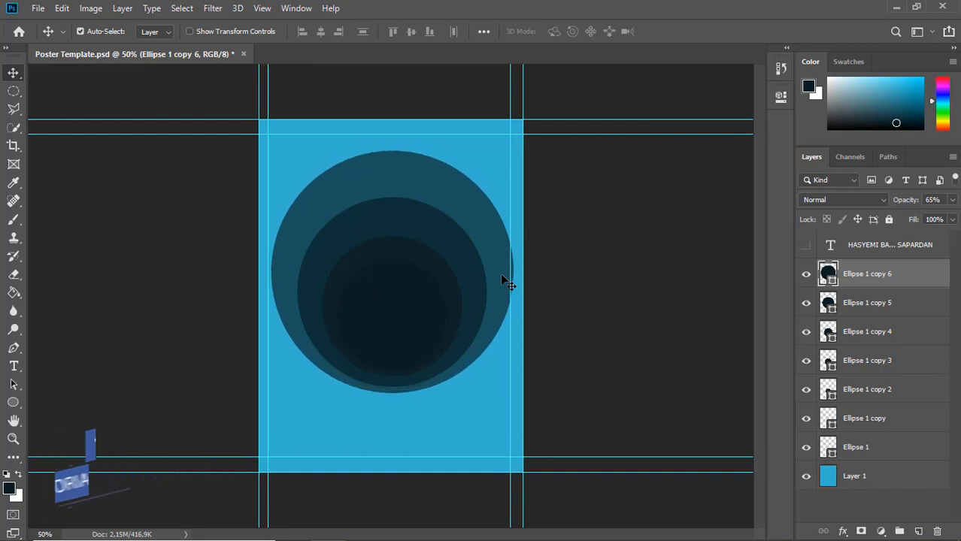
key("Down")
key("Down")
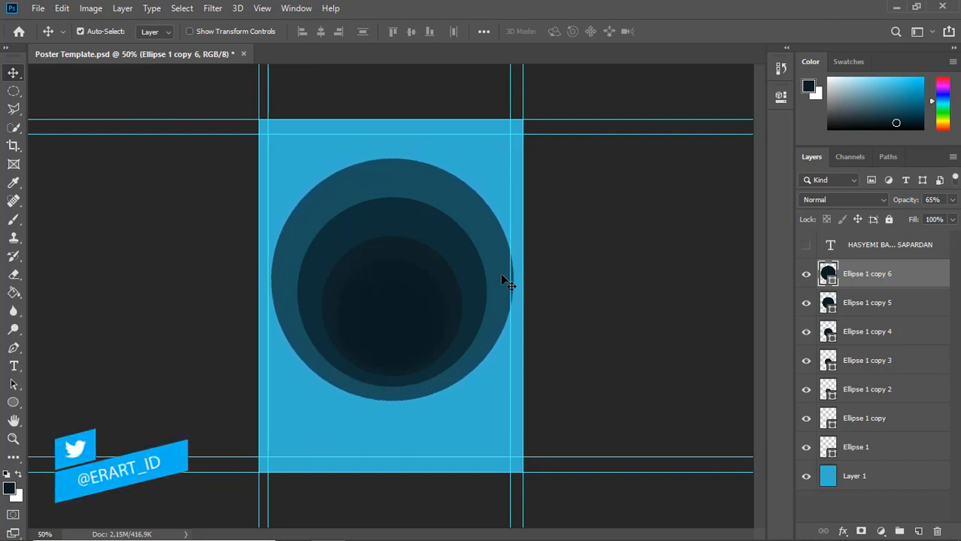
left_click(952, 199)
left_click_drag(929, 217, 923, 217)
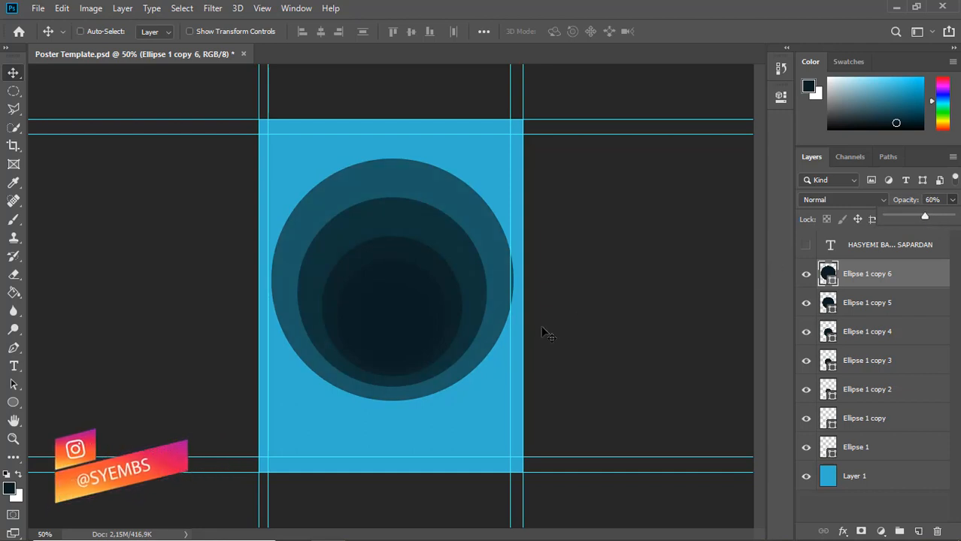
Step: Duplicate the 60% opacity circle, enlarge this seventh copy beyond the poster's side edges and centre it horizontally on the canvas
key("ctrl+j")
key("ctrl+t")
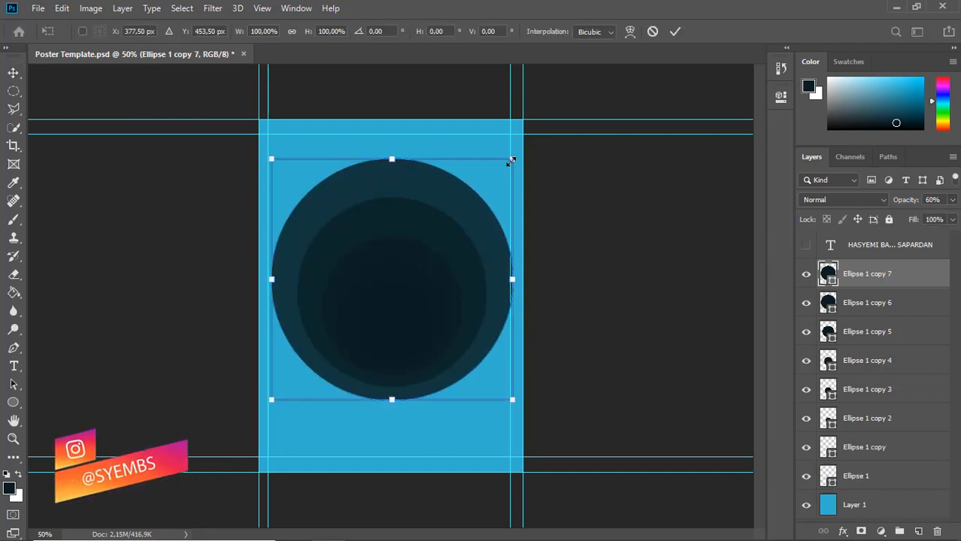
left_click_drag(508, 160, 567, 126)
key("Return")
key("ctrl+a")
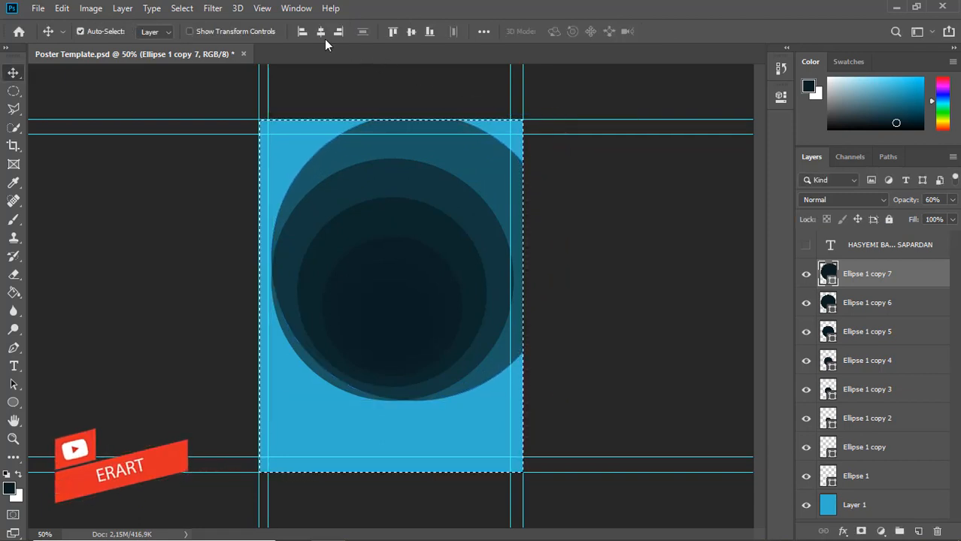
left_click(321, 31)
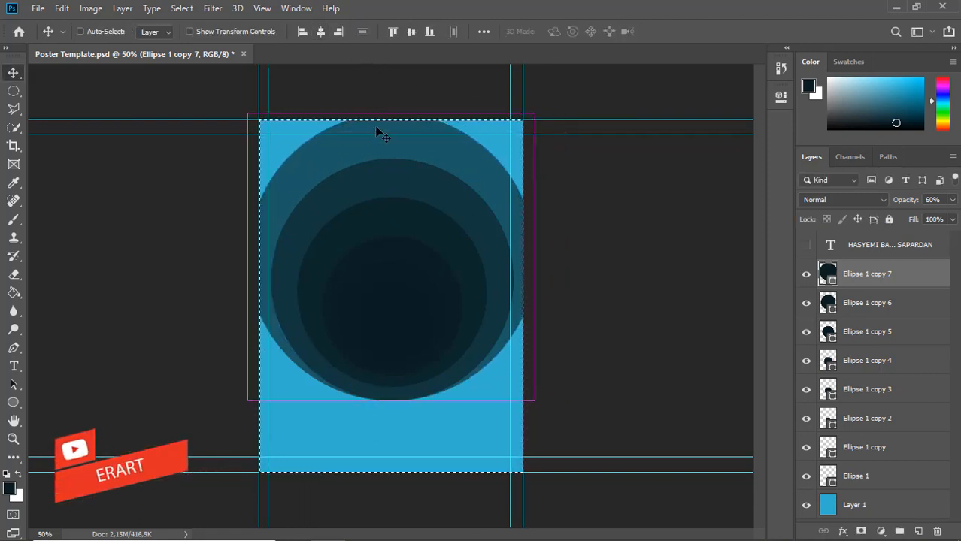
key("ctrl+d")
Step: Set the opacity of Ellipse 1 copy 7 to 55% and nudge it down below the inner circles' lower edge
left_click(951, 219)
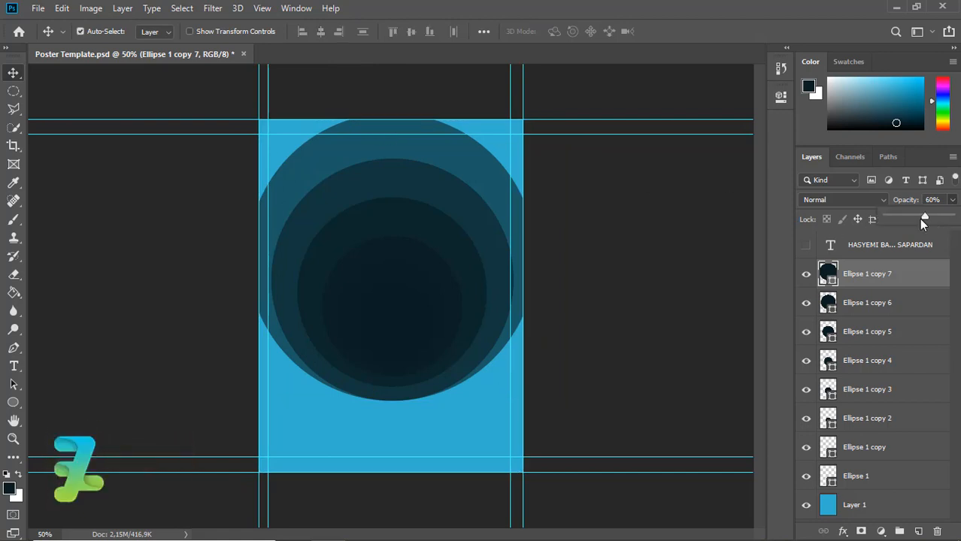
left_click_drag(922, 218, 921, 218)
left_click(905, 272)
key("Down")
key("Down")
key("Down")
key("Down")
key("Down")
key("Down")
key("Down")
key("Down")
key("Down")
key("Down")
key("Down")
key("Down")
key("Down")
key("Down")
key("Down")
key("Down")
key("Down")
key("Down")
key("Down")
key("Down")
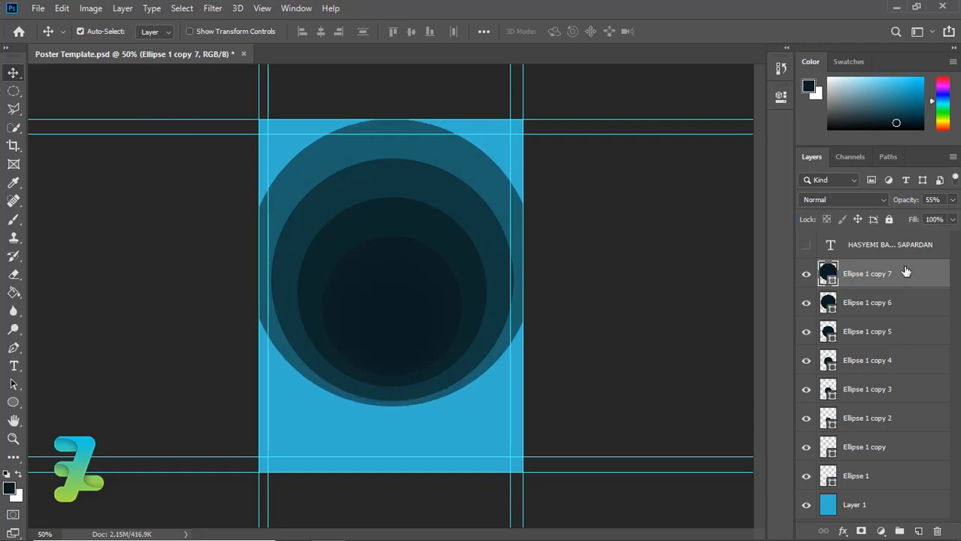
key("Down")
key("Down")
key("Down")
key("Down")
key("Down")
key("Down")
key("Down")
key("Down")
key("Down")
key("Down")
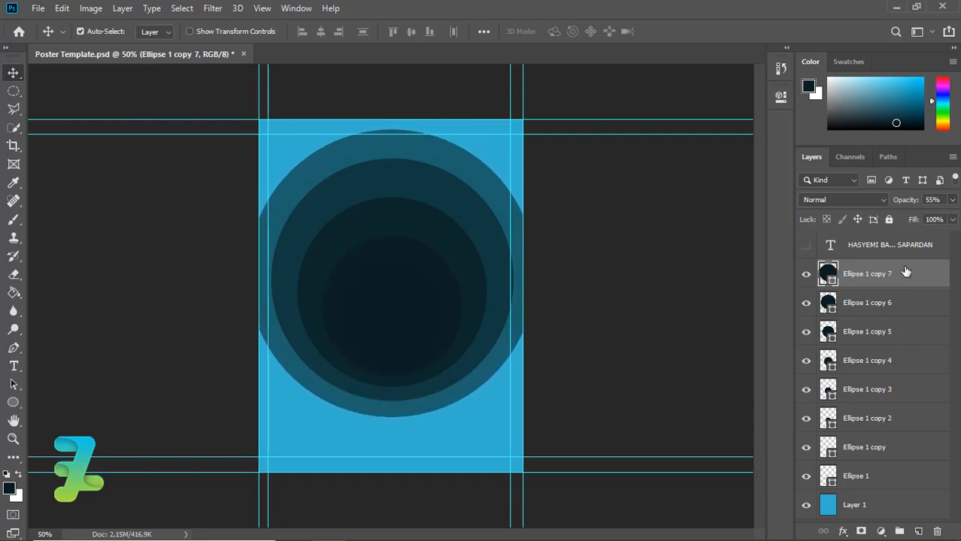
Step: Move all eight circles, Ellipse 1 to Ellipse 1 copy 7, straight down together towards the lower part of the poster
left_click(890, 476, "shift")
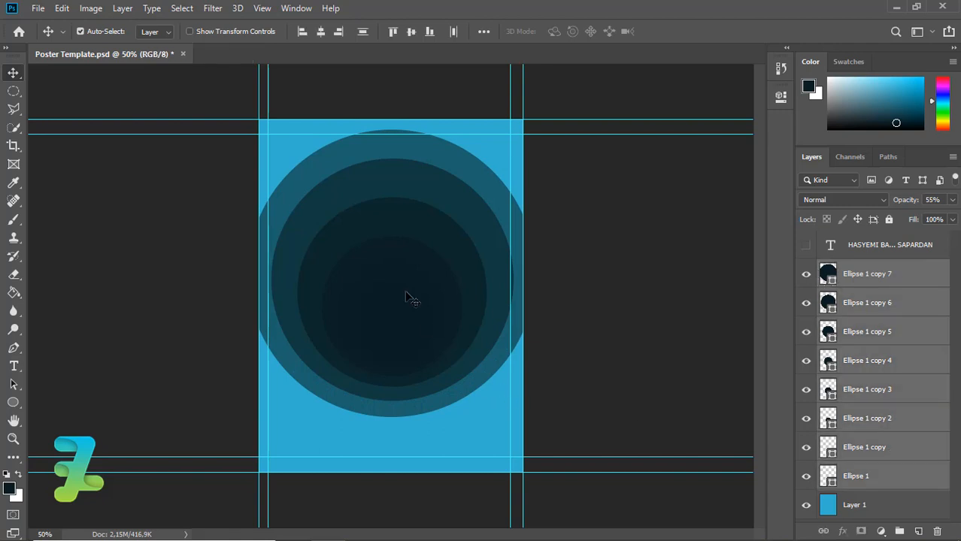
left_click_drag(407, 296, 407, 330)
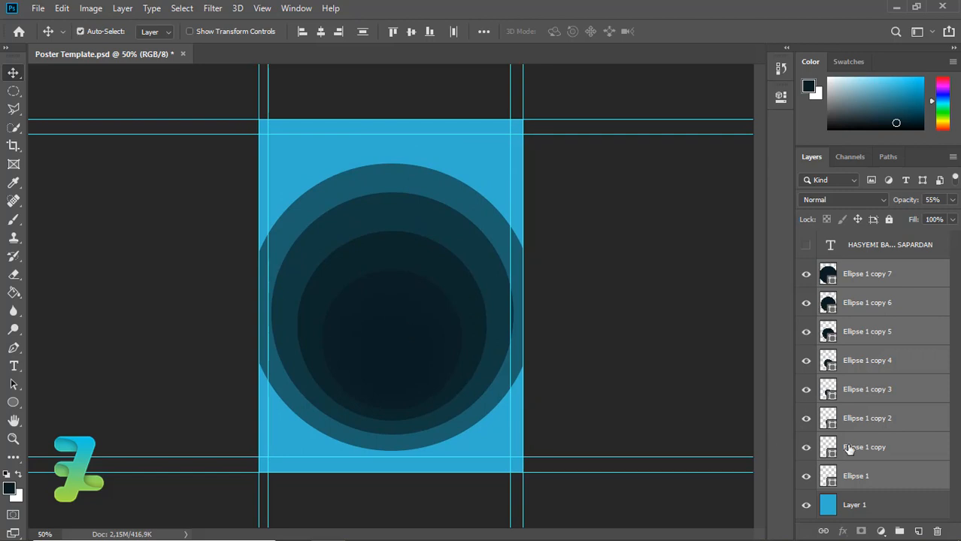
Step: Duplicate Ellipse 1 copy 7, enlarge this eighth copy up to the poster's upper edge and centre it horizontally on the canvas
left_click(906, 279)
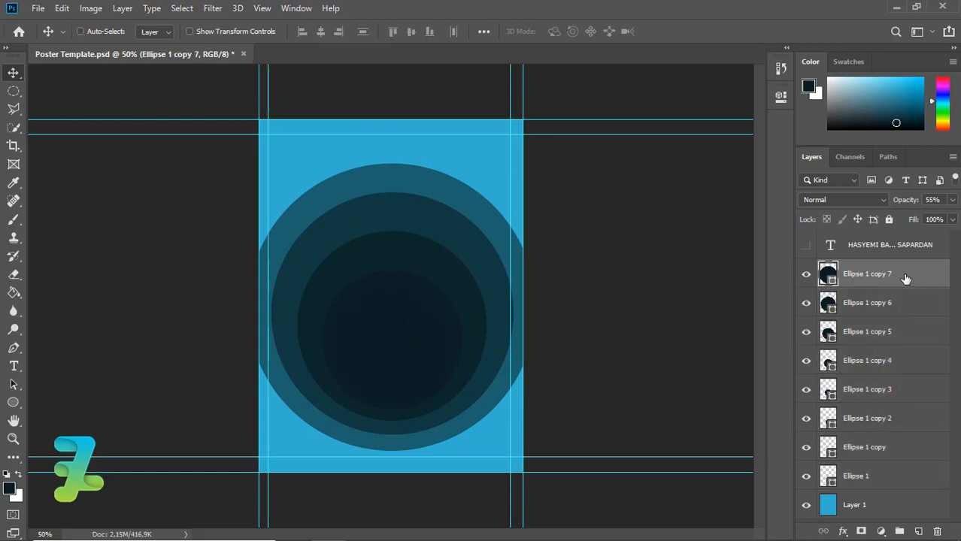
key("ctrl+j")
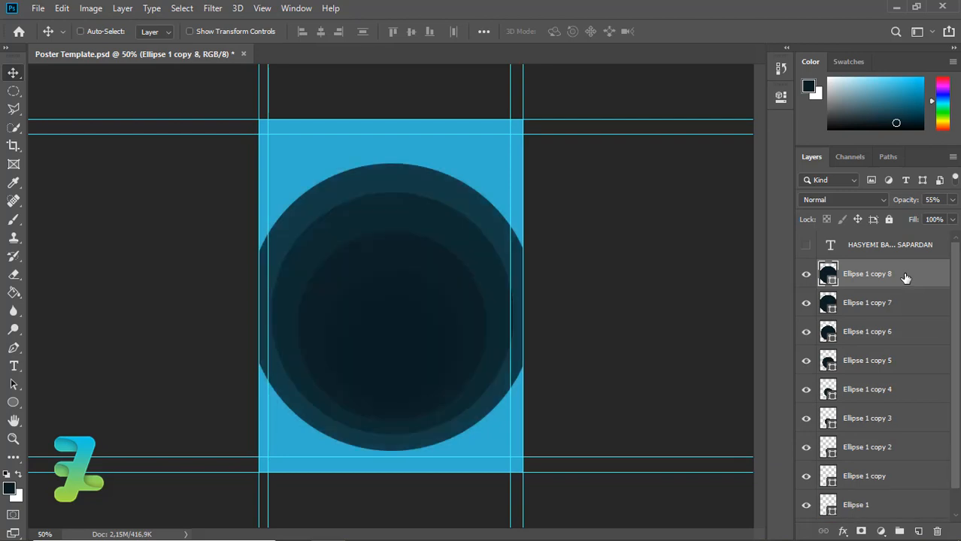
key("ctrl+t")
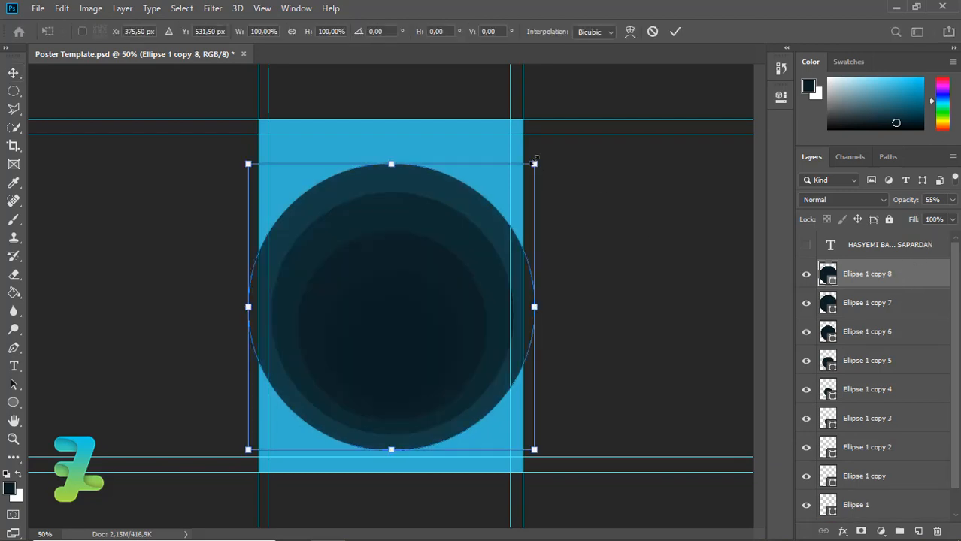
left_click_drag(533, 163, 577, 119)
key("Return")
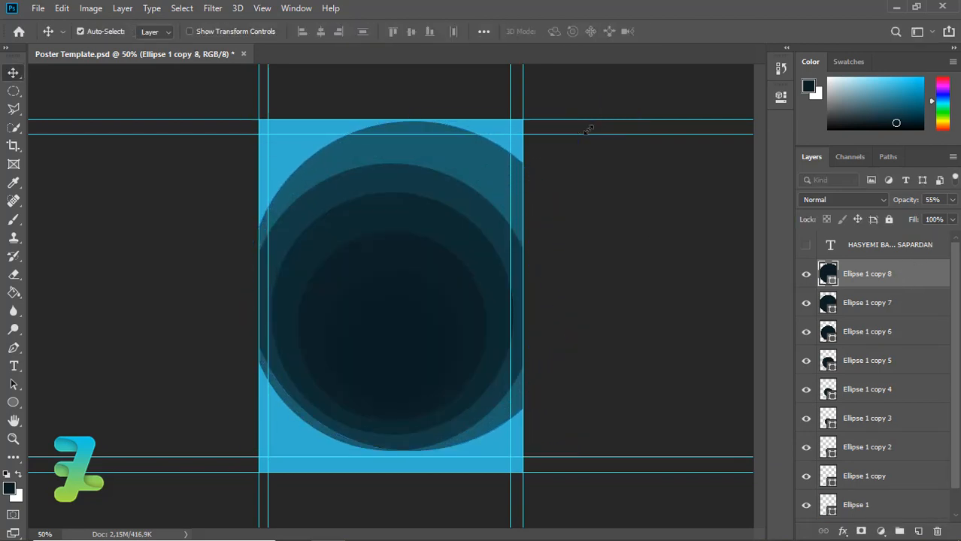
key("ctrl+a")
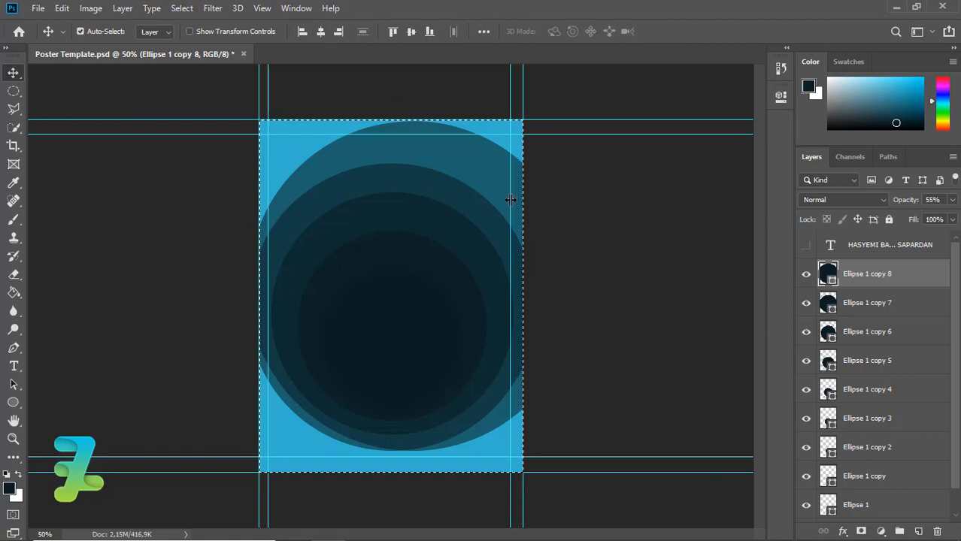
key("ctrl+shift+h")
key("ctrl+d")
Step: Nudge Ellipse 1 copy 8 down to just above the poster's lower edge and set its opacity to 50%
key("Down")
key("Down")
key("Down")
key("Down")
key("Down")
key("Down")
key("Down")
key("Down")
key("Down")
key("Down")
key("Down")
key("Down")
key("Down")
key("Down")
key("Down")
key("Down")
key("Down")
key("Down")
key("Down")
key("Down")
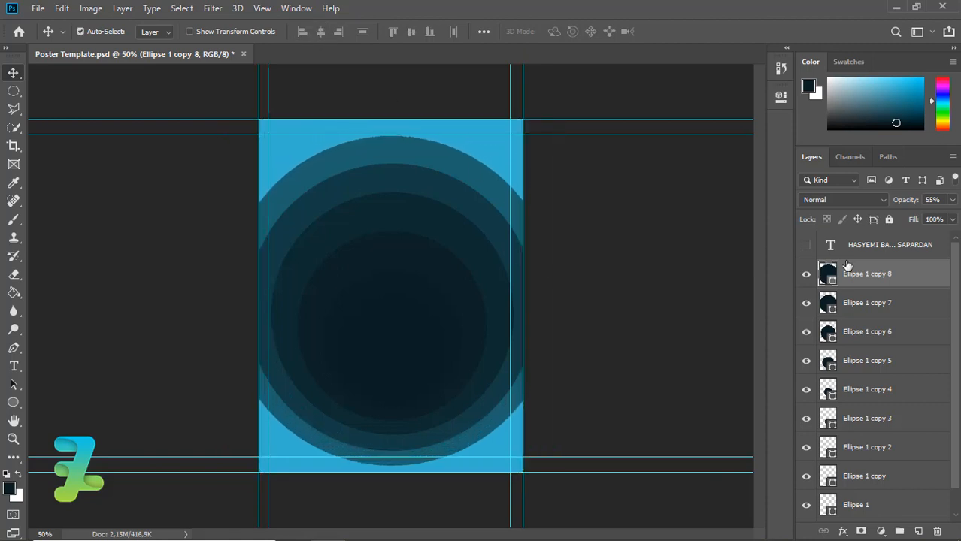
left_click(952, 200)
left_click_drag(923, 218, 918, 215)
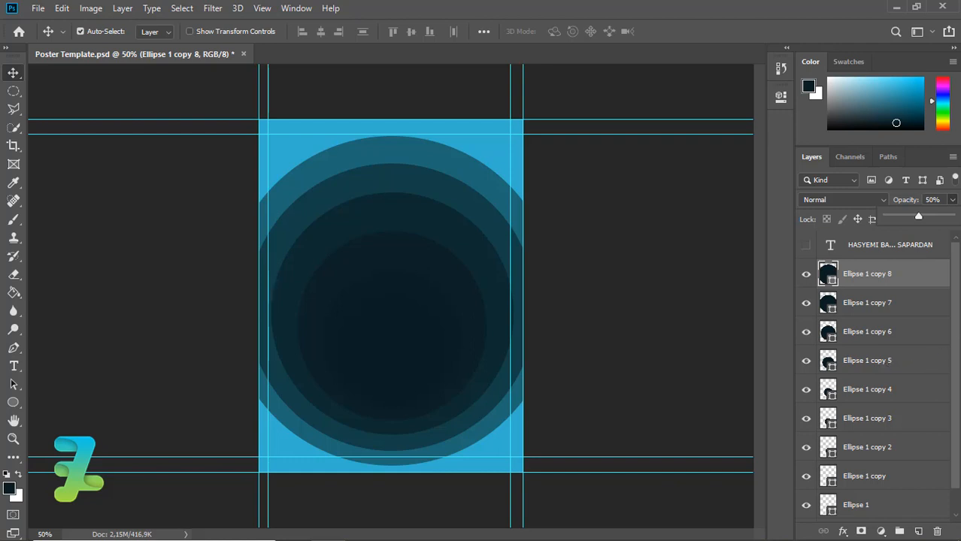
Step: Group all the circle layers from Ellipse 1 to Ellipse 1 copy 8 into one layer group
left_click_drag(957, 338, 958, 367)
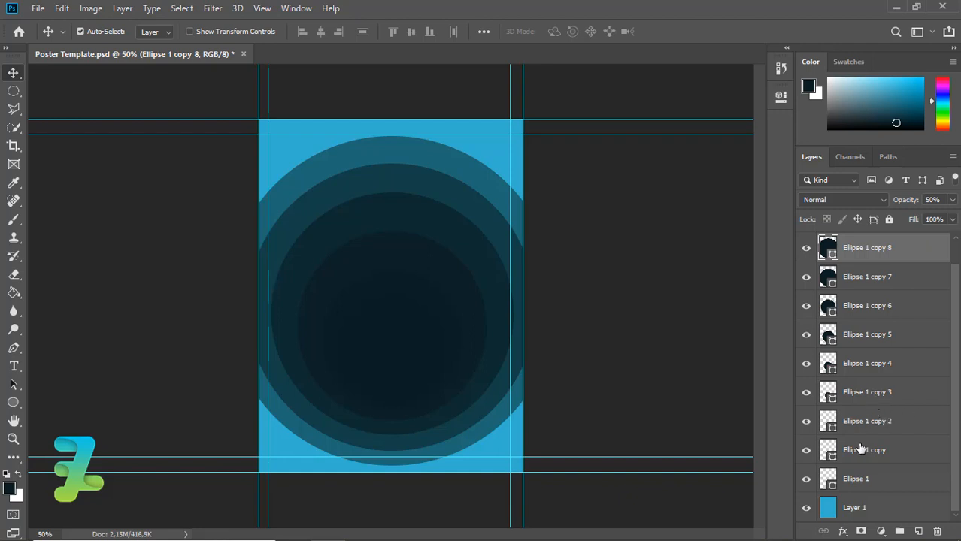
left_click(826, 485)
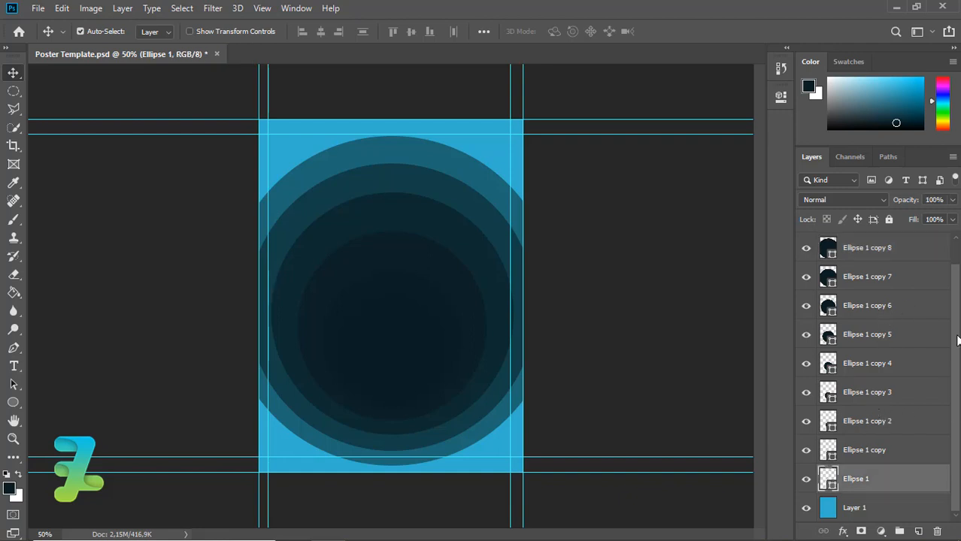
scroll(921, 278, "up", 2)
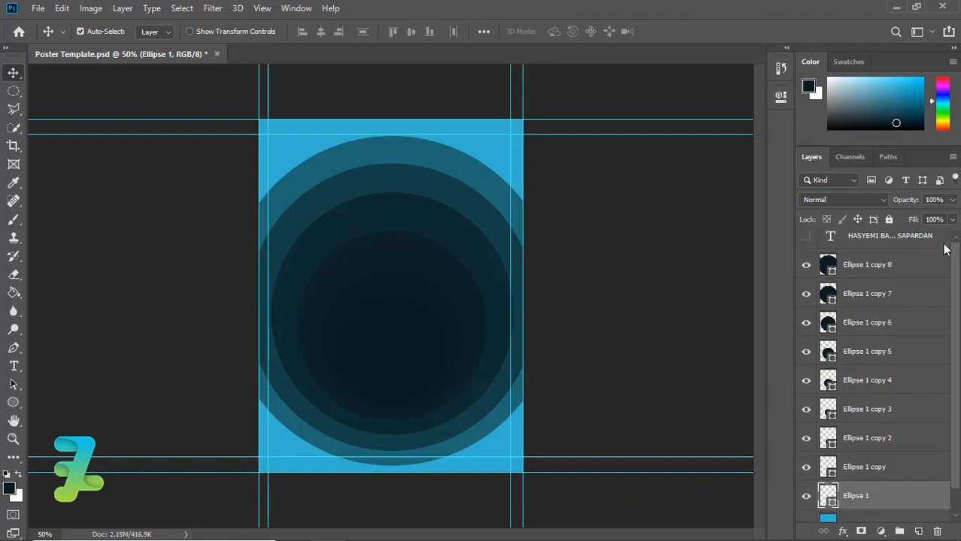
left_click(893, 273, "shift")
key("ctrl+g")
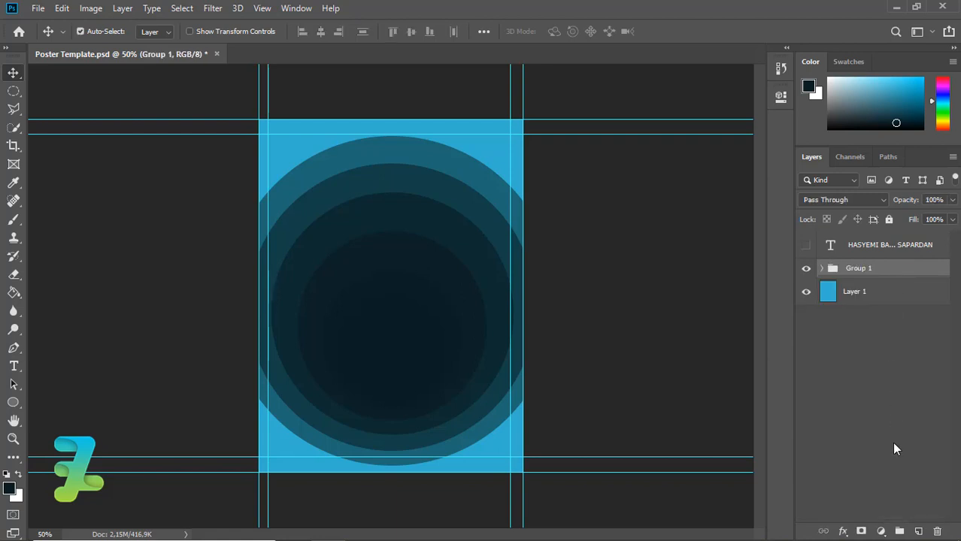
Step: On a new layer, draw a raindrop custom shape about 34 × 55 px near the upper part of the innermost circle
left_click(917, 532)
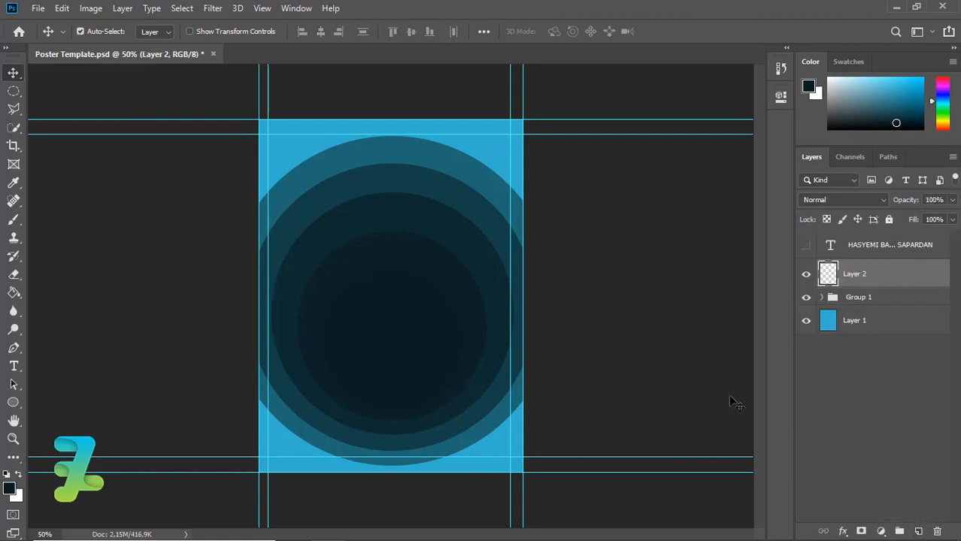
left_click(18, 405)
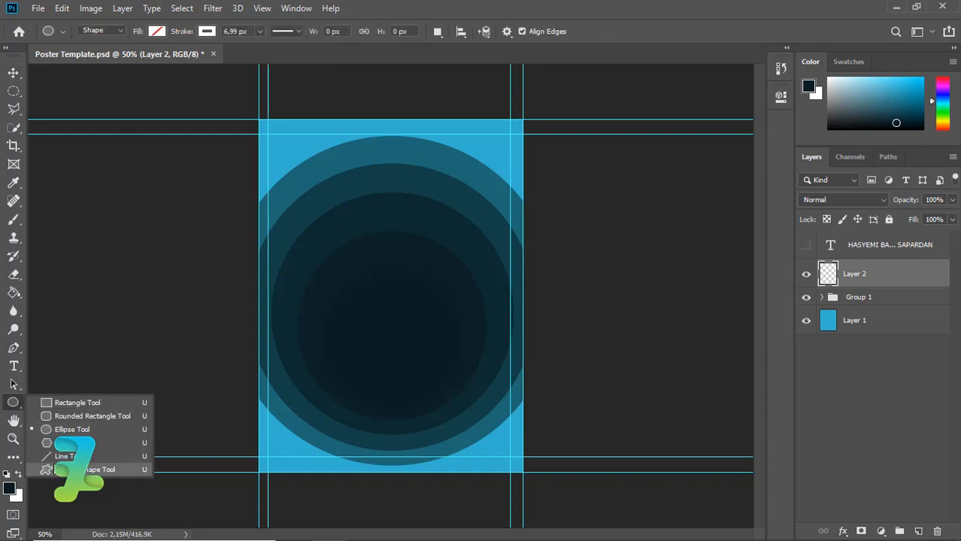
left_click(66, 470)
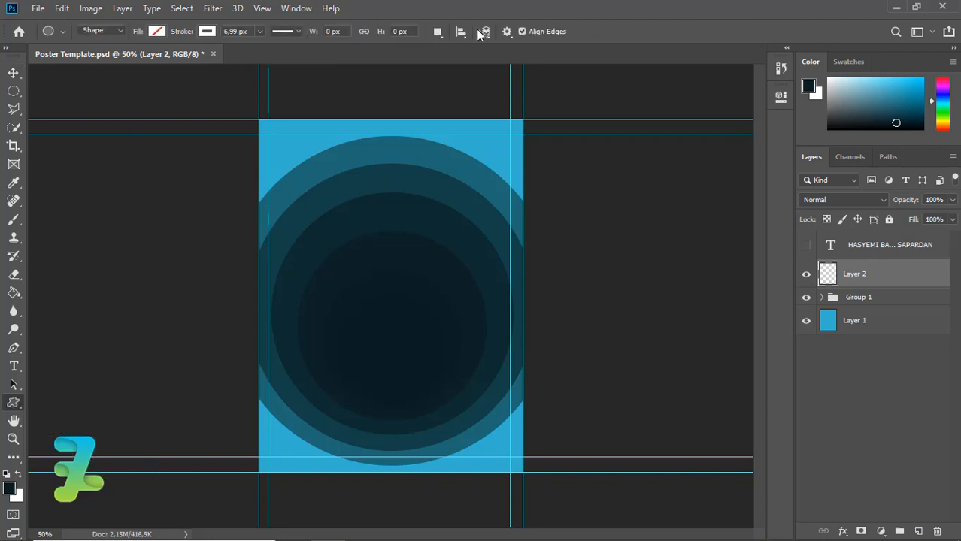
left_click(570, 32)
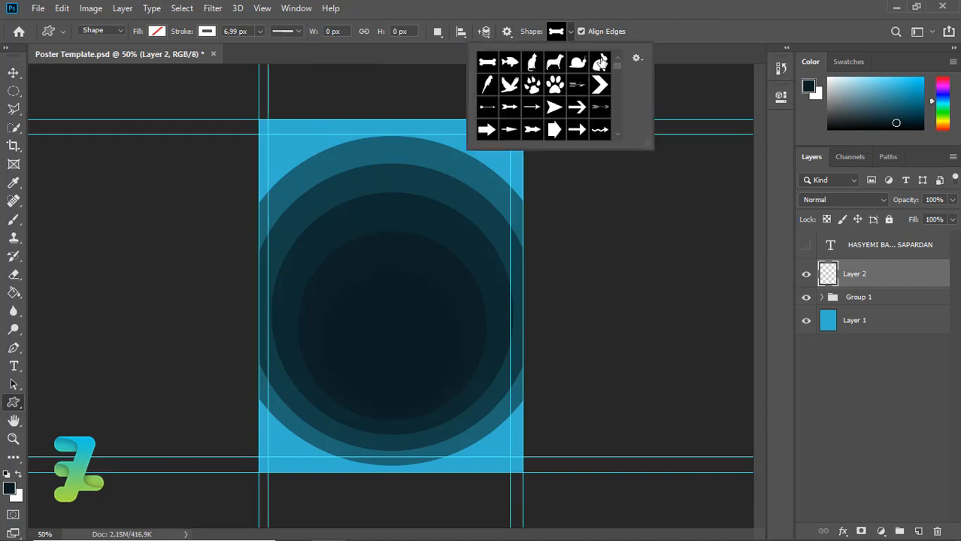
left_click_drag(617, 65, 621, 84)
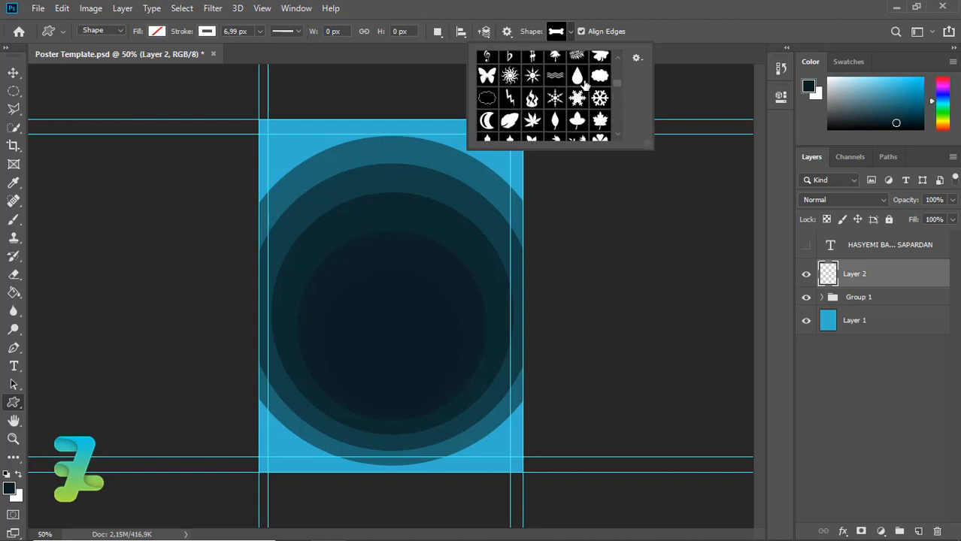
left_click(570, 33)
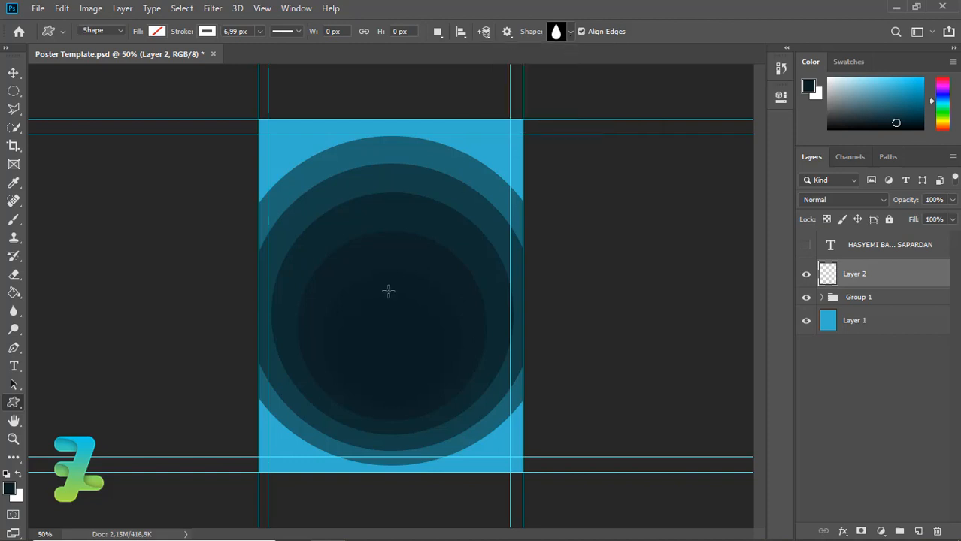
left_click_drag(365, 245, 375, 264)
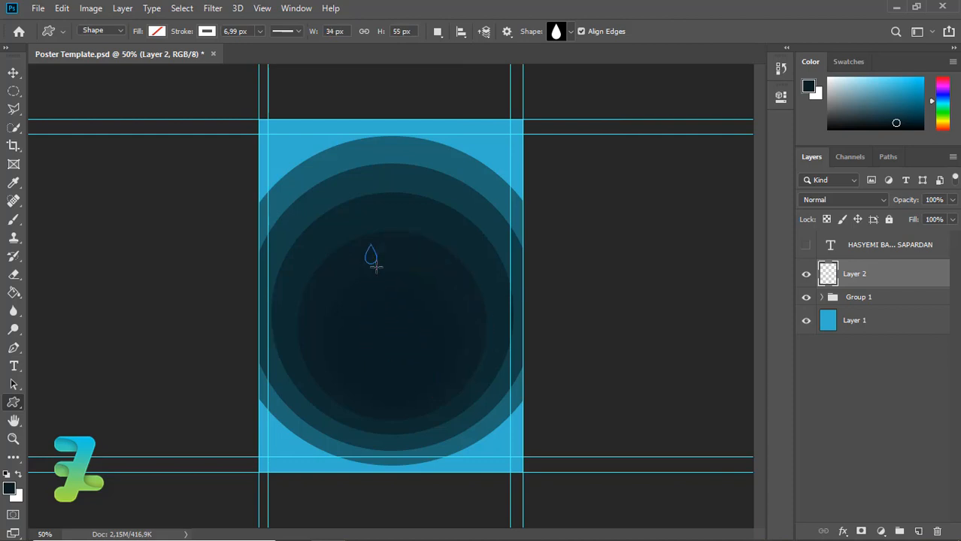
Step: Give the raindrop shape a white fill and no stroke
left_click(205, 33)
left_click(147, 58)
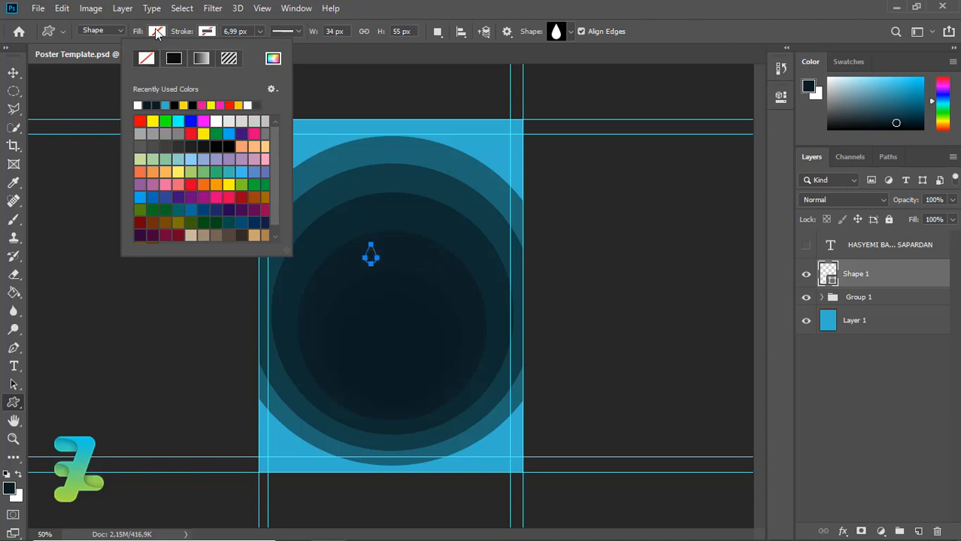
left_click(157, 32)
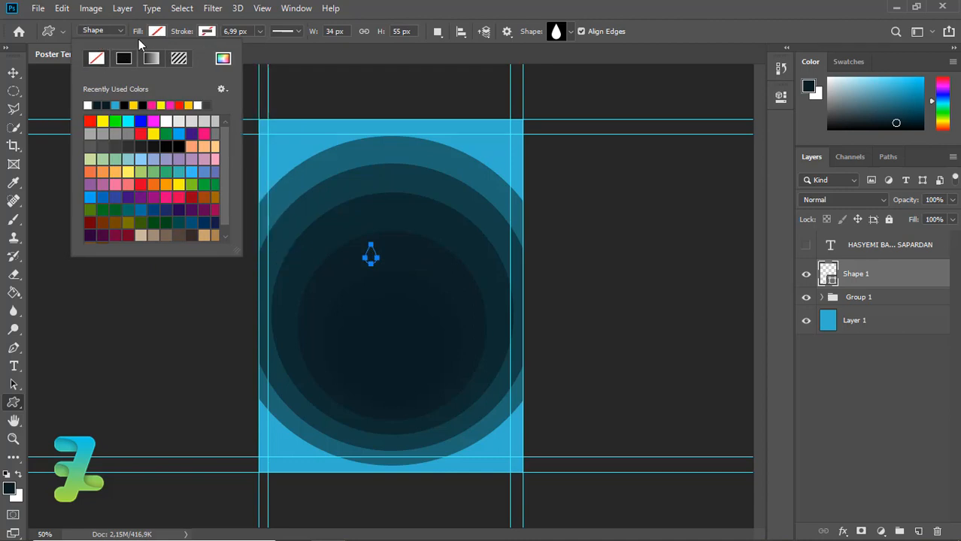
left_click(88, 104)
Step: Move the raindrop down to the lower middle of the innermost circle and centre it horizontally on the canvas
left_click(13, 73)
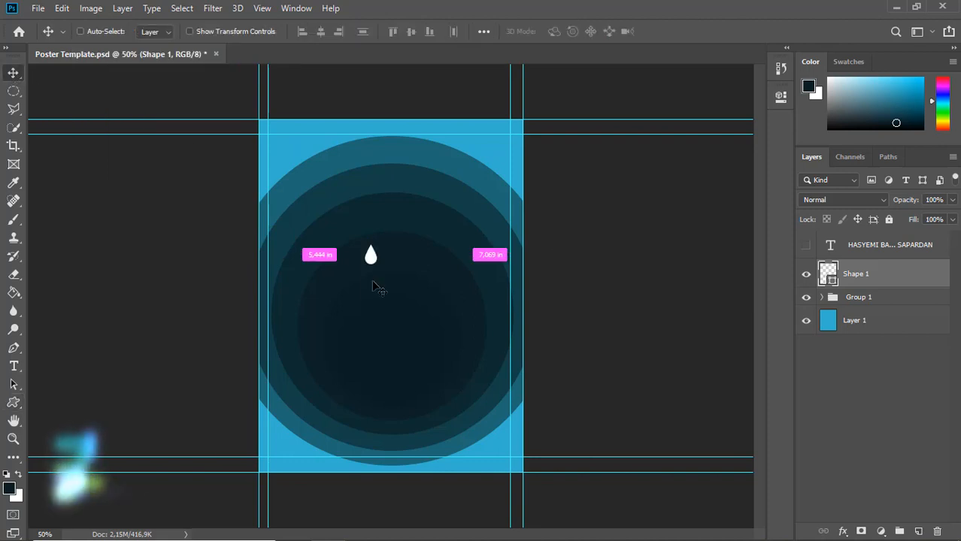
key("ctrl+plus")
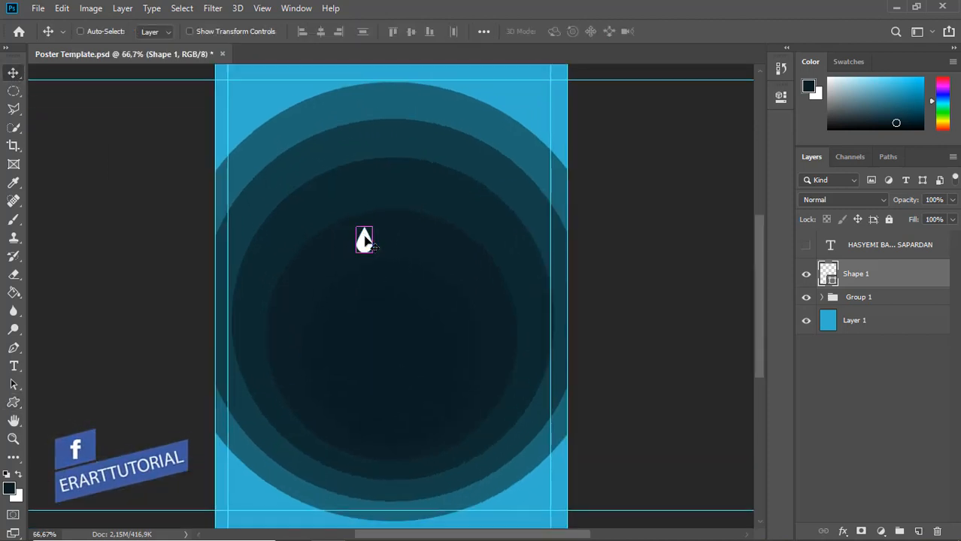
left_click_drag(367, 241, 404, 367)
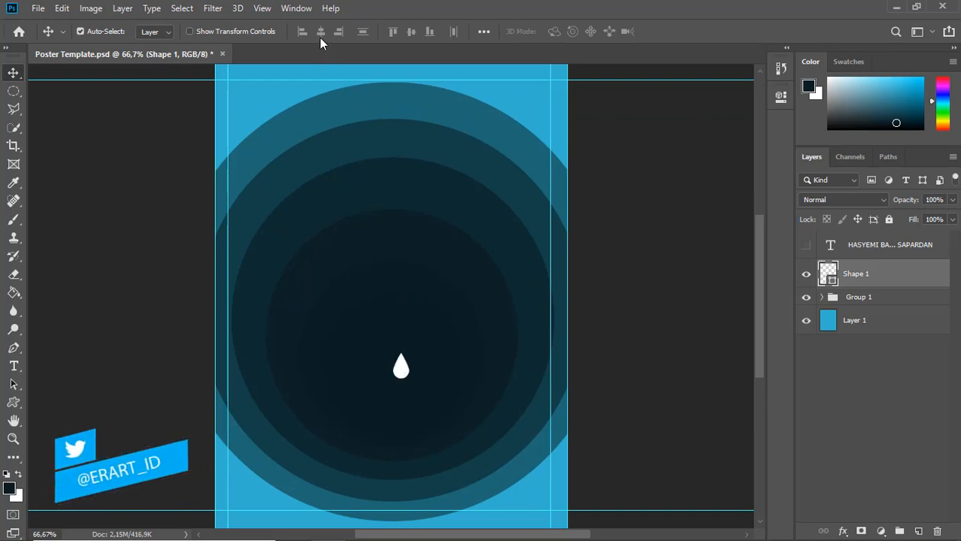
key("ctrl+a")
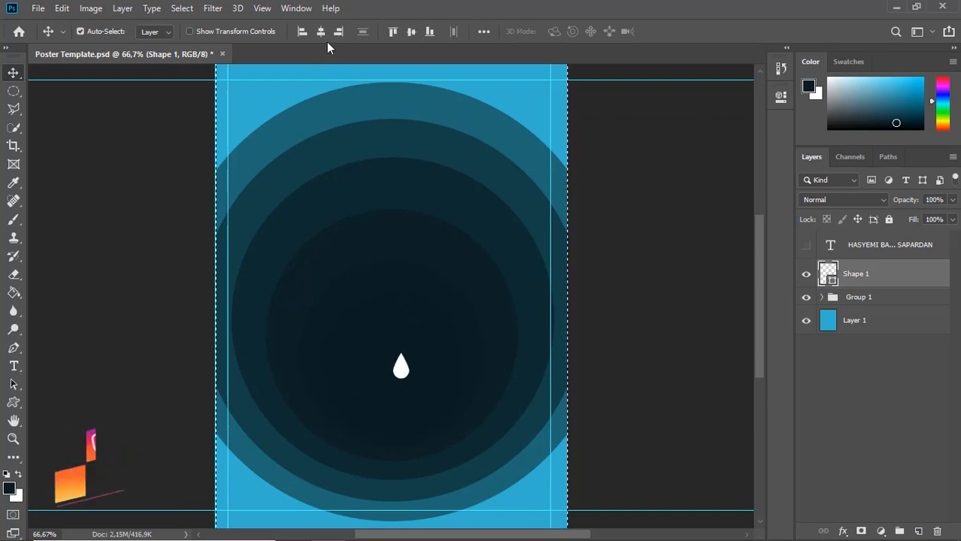
left_click(321, 31)
key("ctrl+d")
Step: Flip the raindrop vertically so its tip points down
left_click(62, 8)
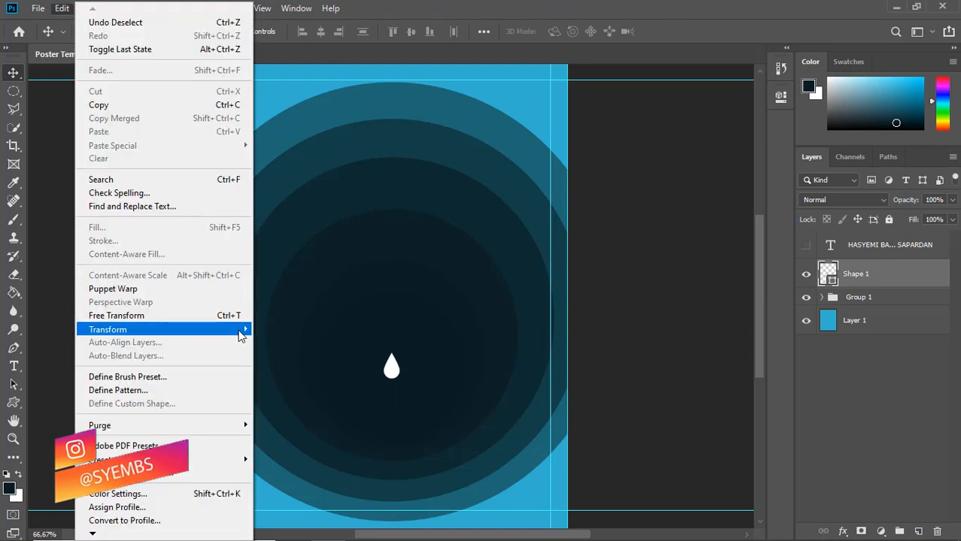
mouse_move(241, 329)
left_click(291, 499)
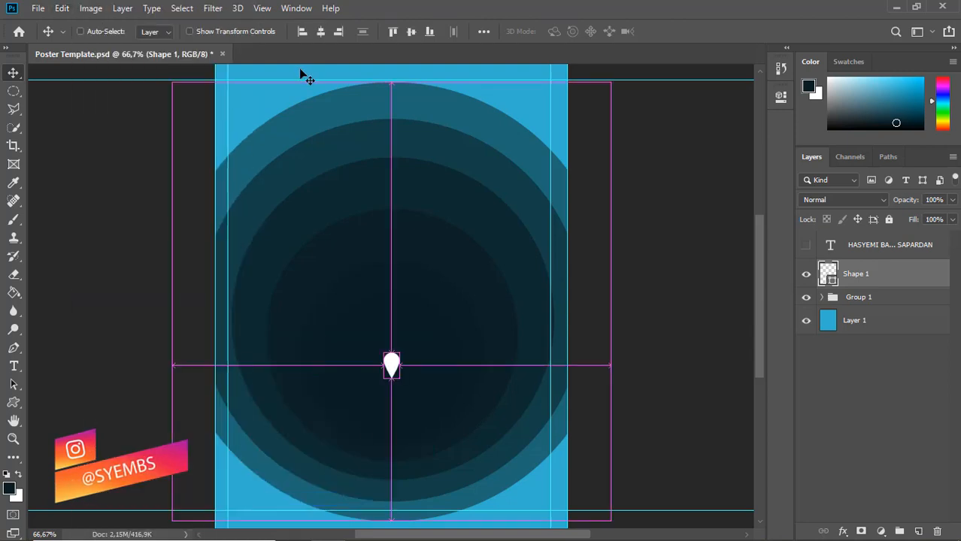
Step: Centre the flipped raindrop horizontally on the canvas again and nudge it up slightly
key("ctrl+a")
left_click(319, 35)
key("ctrl+d")
key("Up")
key("Up")
key("Up")
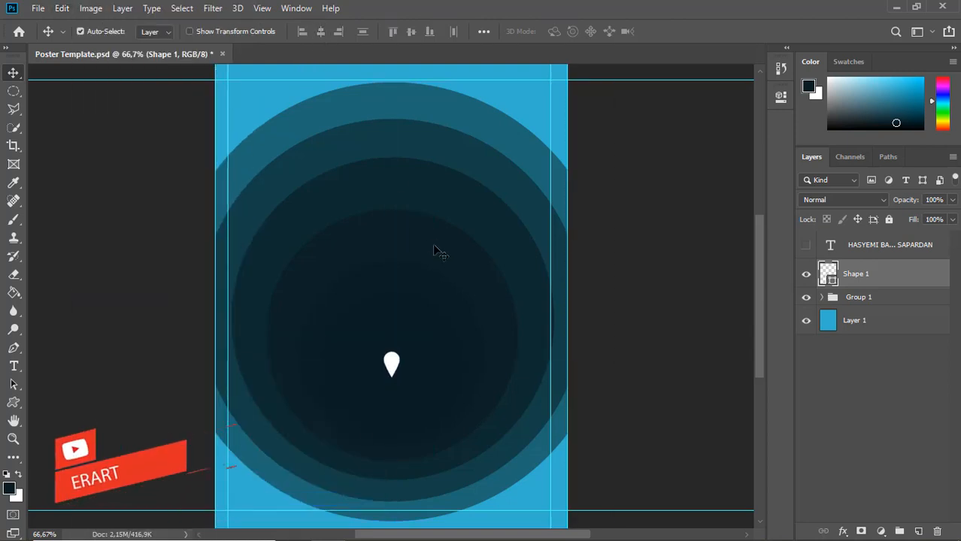
Step: Duplicate Shape 1, enlarge the copy, centre it horizontally and nudge it down so its tip sits just below the small drop's tip
key("ctrl+j")
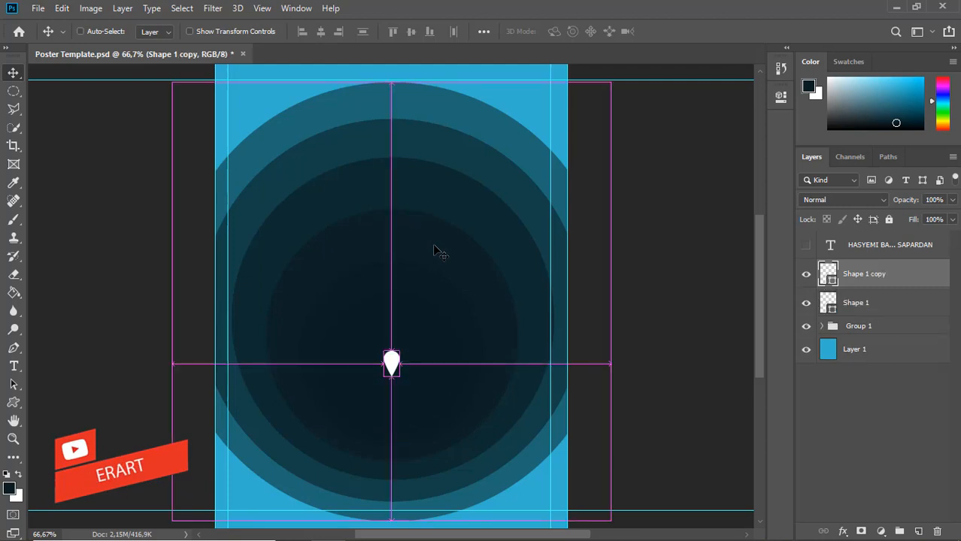
key("ctrl+t")
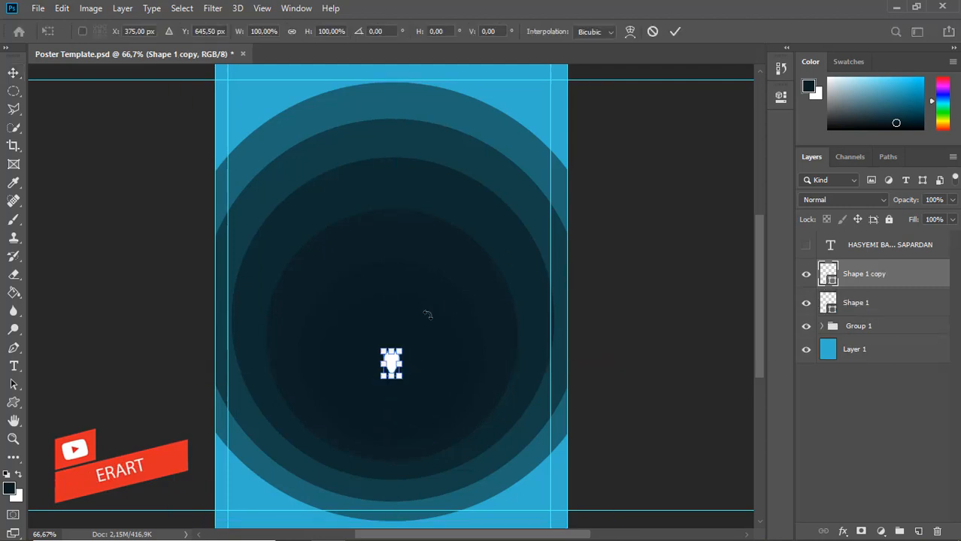
left_click_drag(404, 346, 444, 334)
key("Return")
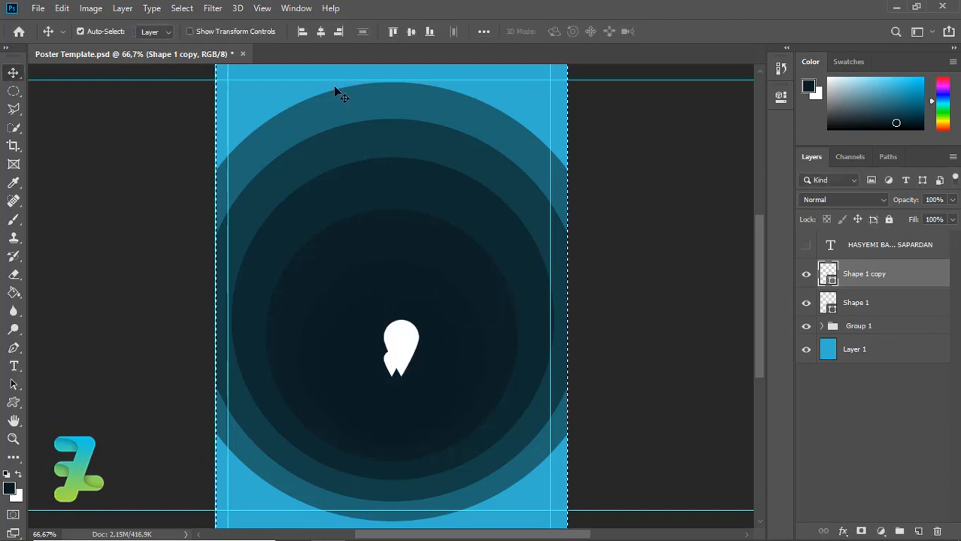
left_click(320, 31)
key("Down")
key("Down")
key("Down")
key("Down")
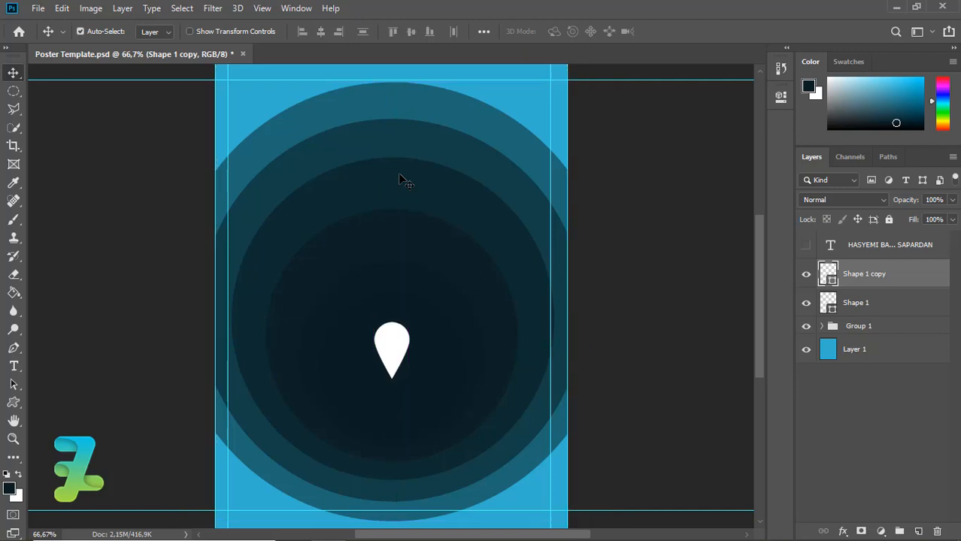
Step: Change the fill of the enlarged drop, Shape 1 copy, to a very dark navy
left_click(14, 402)
left_click(157, 31)
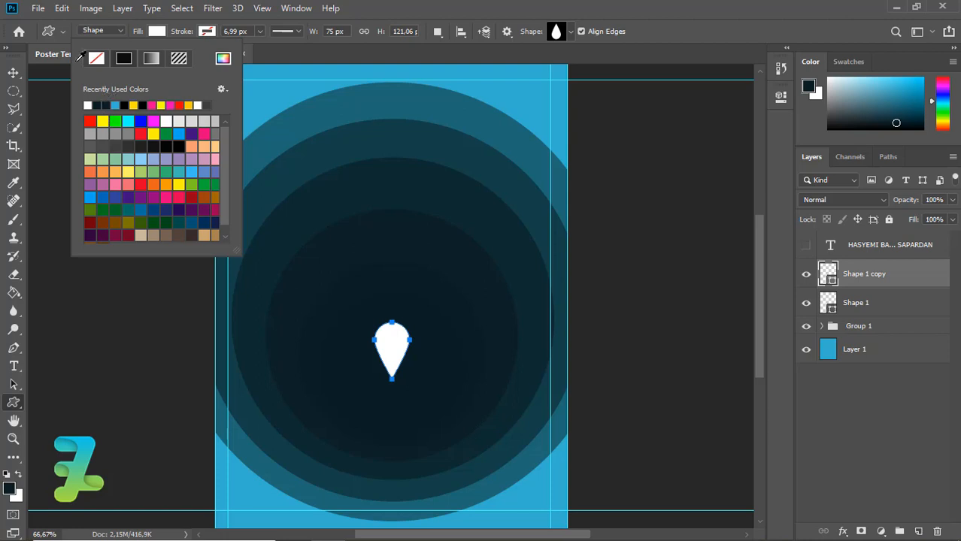
left_click(93, 58)
left_click(14, 72)
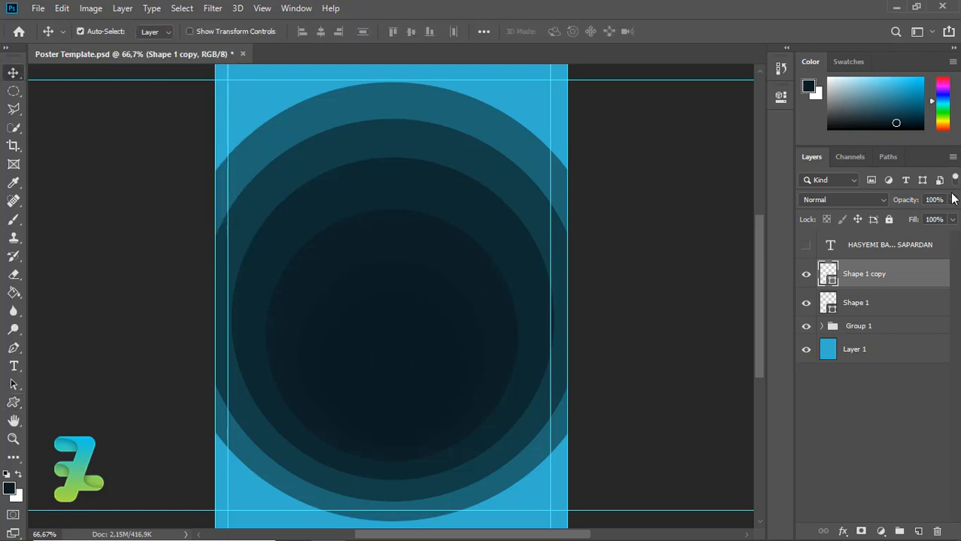
Step: Set the opacity of Shape 1 copy to 75% and place the layer beneath Shape 1
left_click(953, 199)
left_click_drag(949, 217, 933, 219)
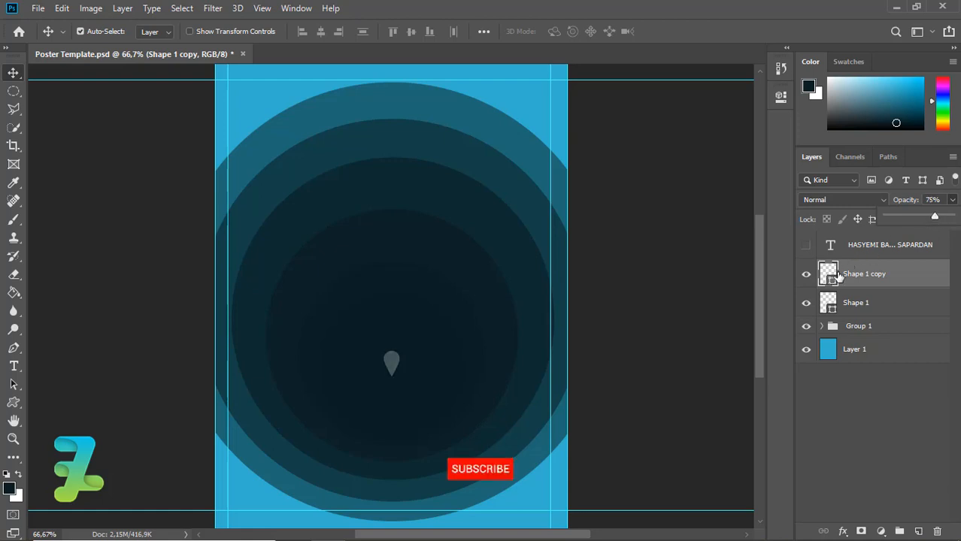
left_click_drag(834, 278, 833, 314)
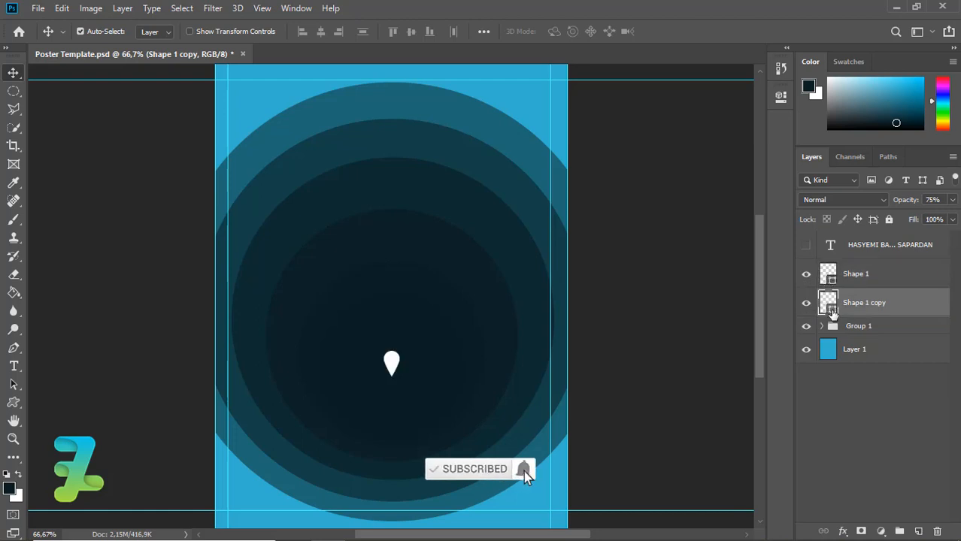
Step: Duplicate Shape 1 copy, enlarge the new drop to about 216% and centre it horizontally on the canvas
key("ctrl")
key("ctrl+j")
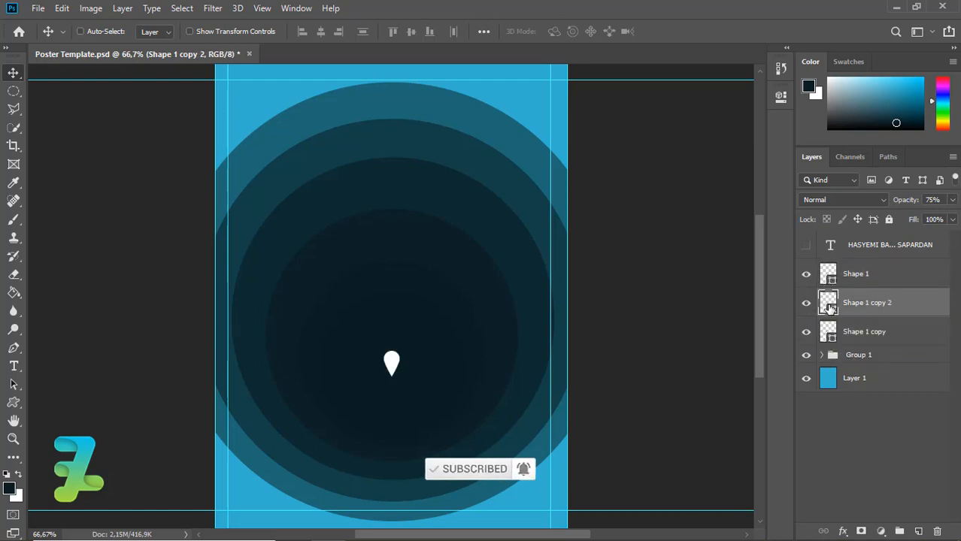
key("ctrl+t")
left_click_drag(410, 321, 483, 275)
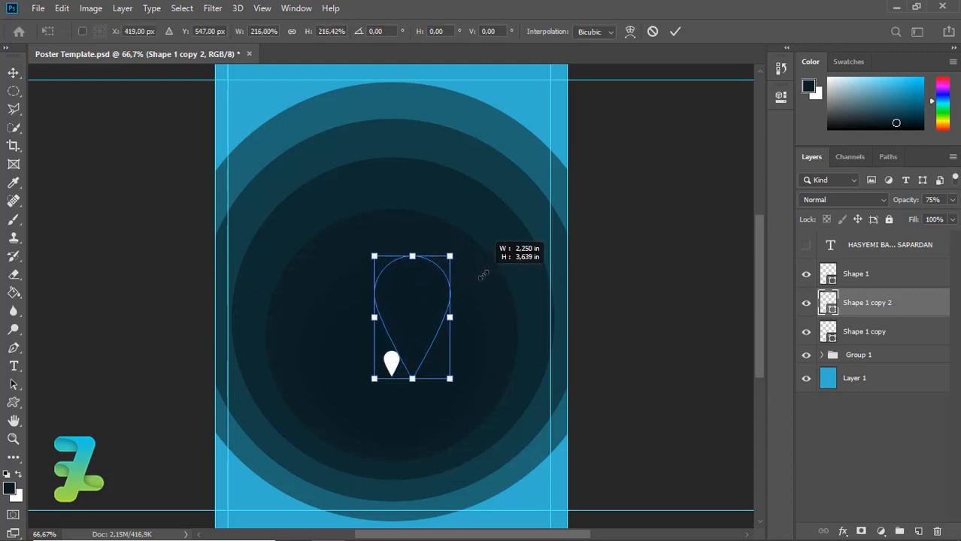
key("Return")
key("ctrl+a")
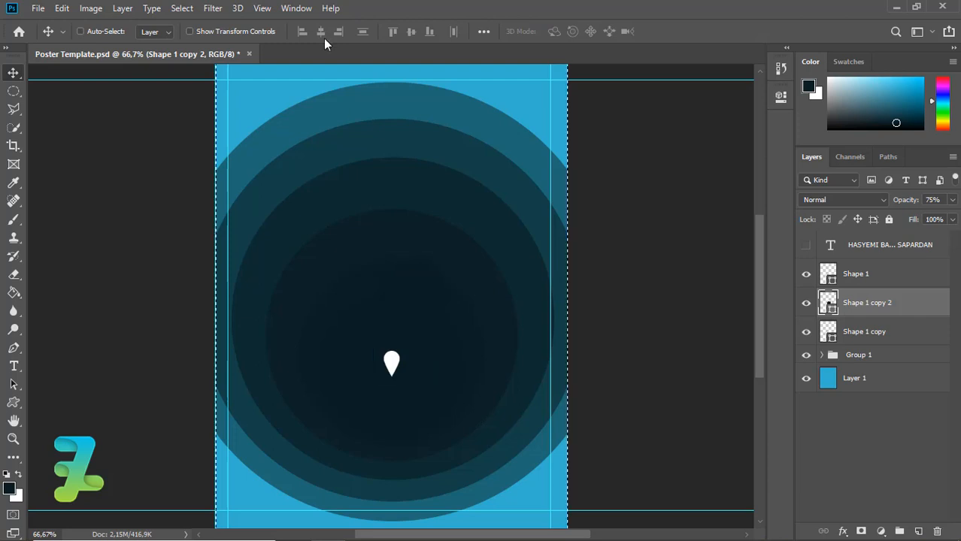
key("ctrl+d")
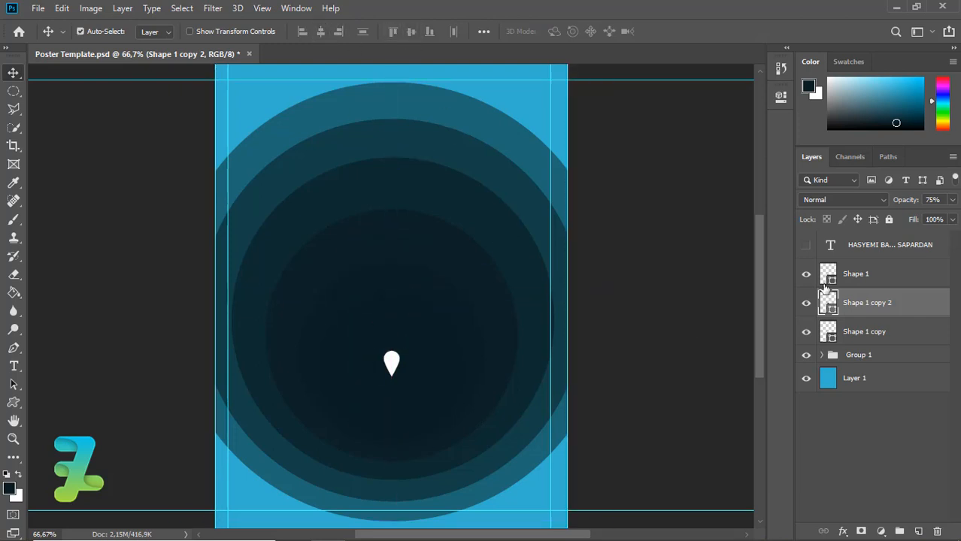
Step: Add a layer mask to Group 1, the group holding the circle layers
left_click(823, 354)
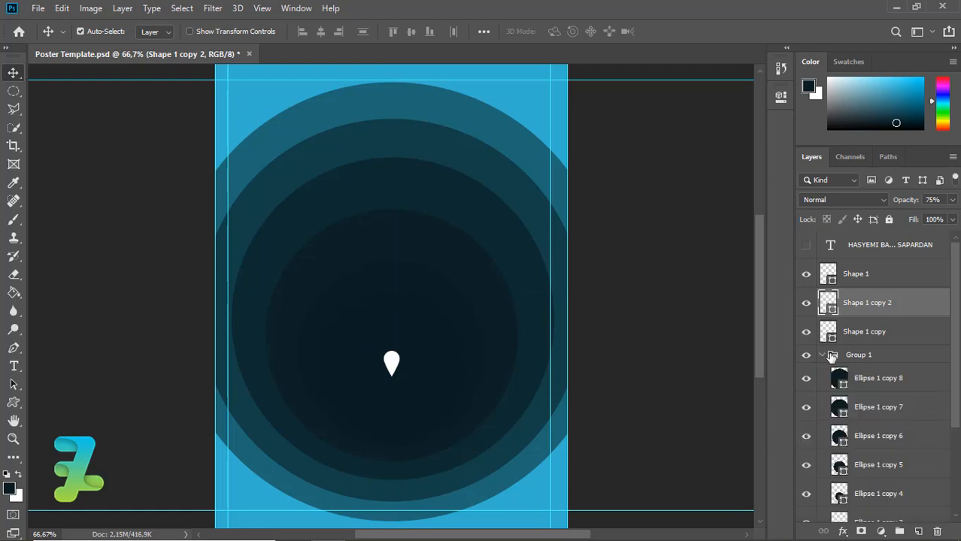
left_click(841, 380)
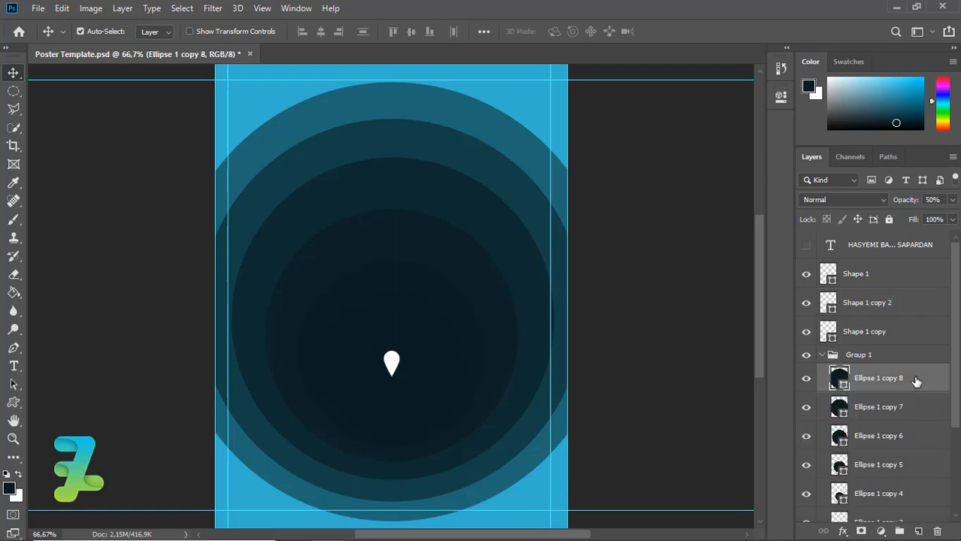
left_click(824, 356)
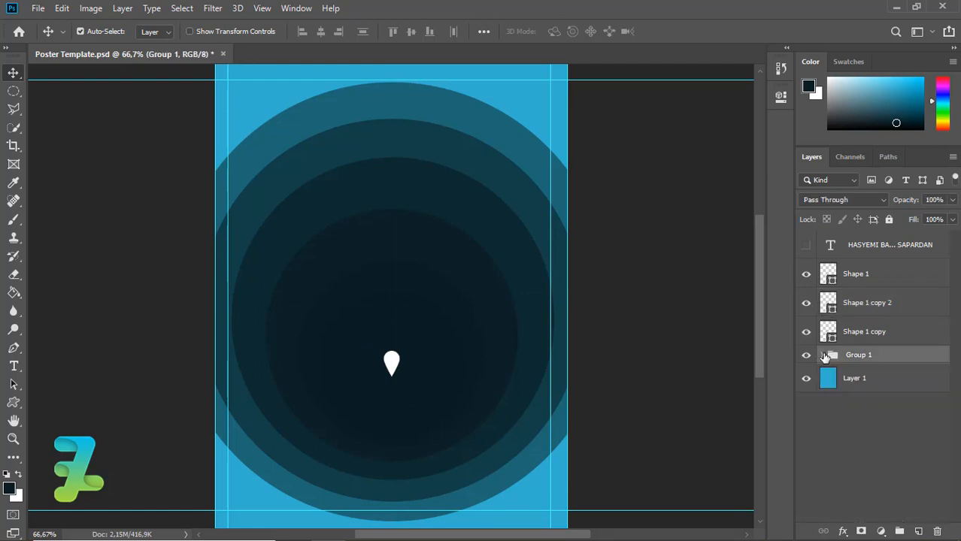
left_click(860, 531)
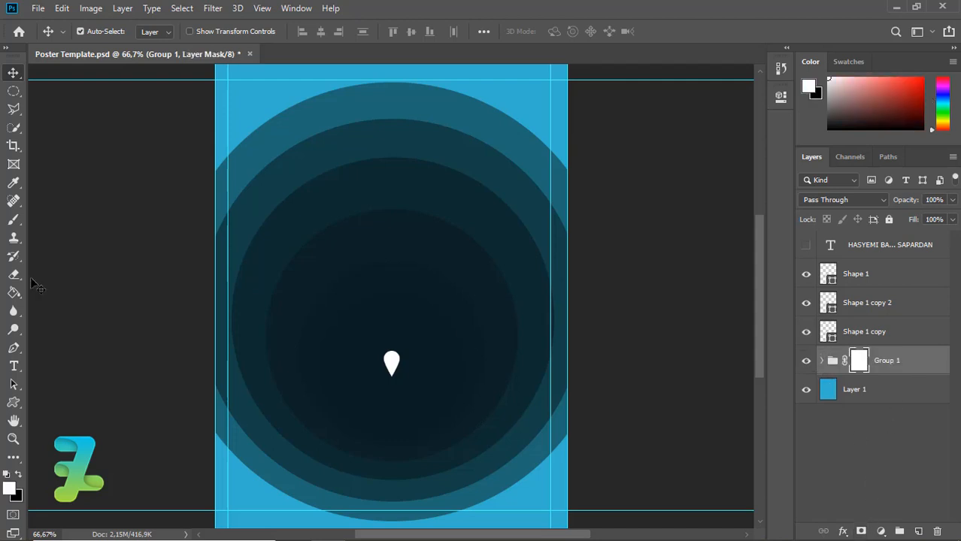
Step: Set up the Brush tool with black as the foreground colour and 60% opacity for painting on Group 1's mask
left_click(14, 221)
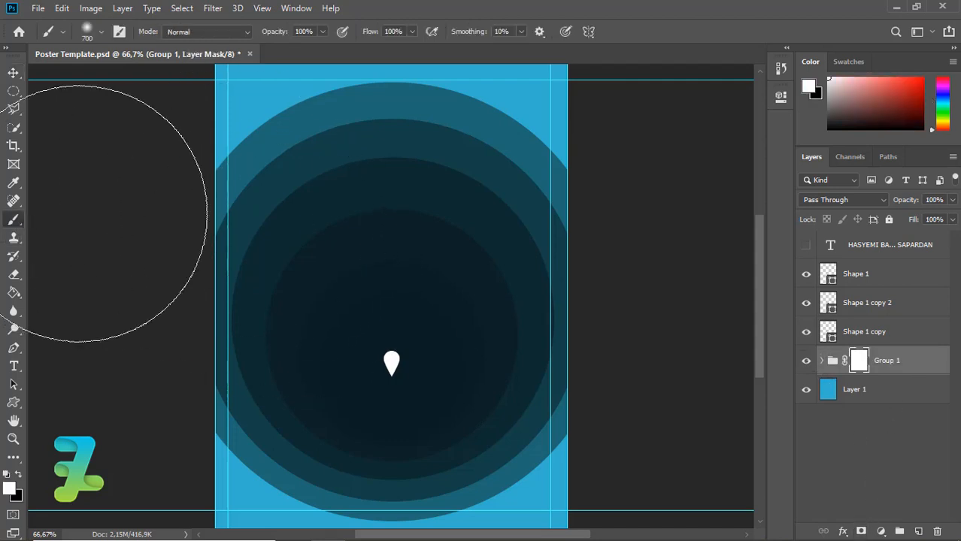
left_click(18, 477)
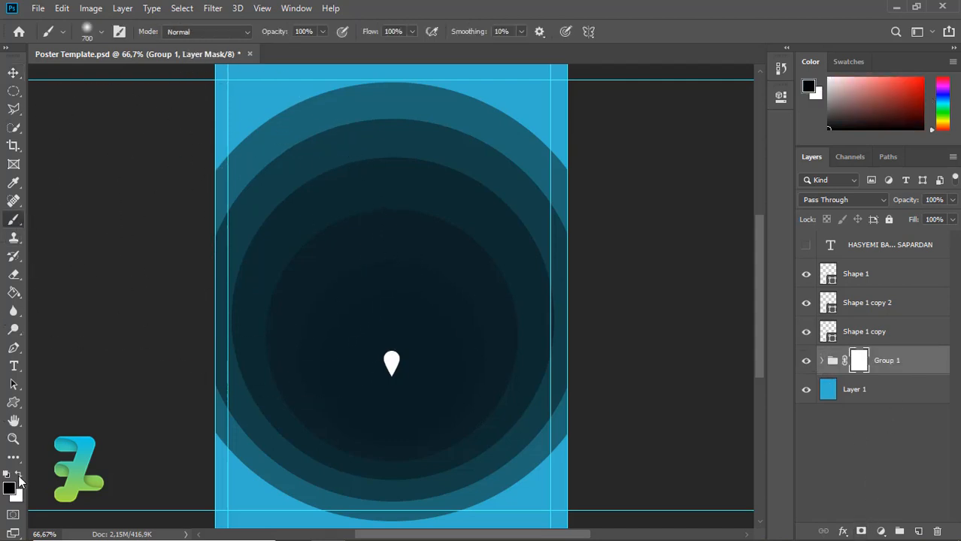
left_click(322, 32)
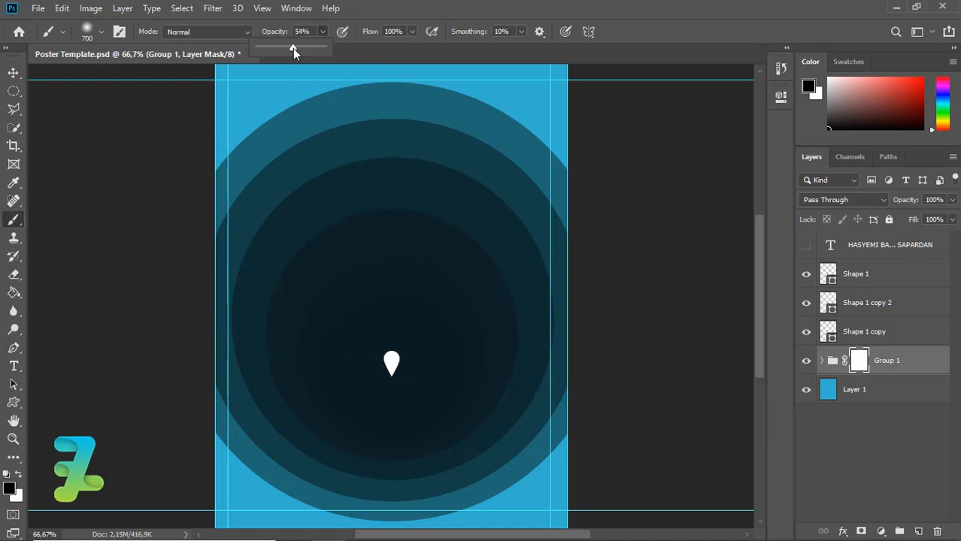
left_click_drag(293, 48, 296, 48)
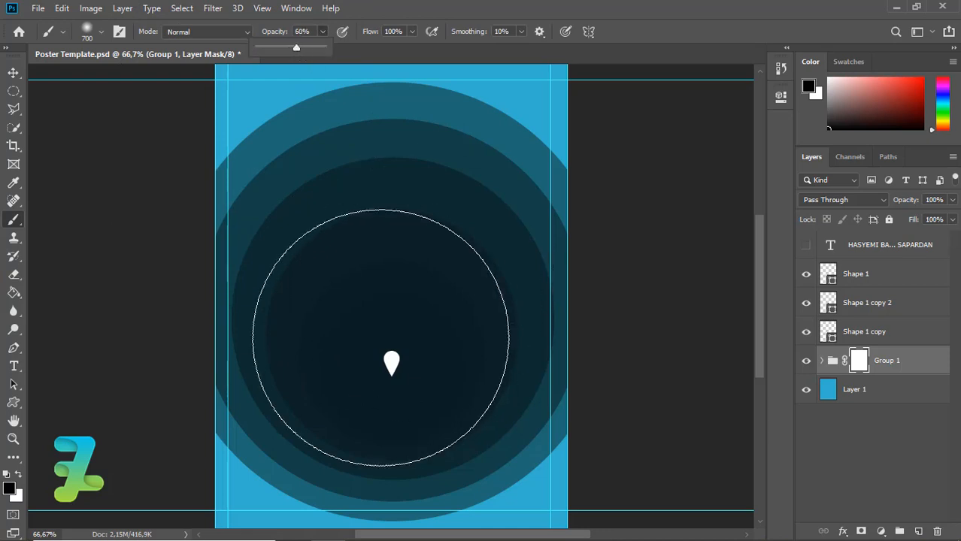
Step: Try two soft 700 px dabs around the white drop on Group 1's layer mask, and undo them
left_click(387, 339)
left_click(394, 340)
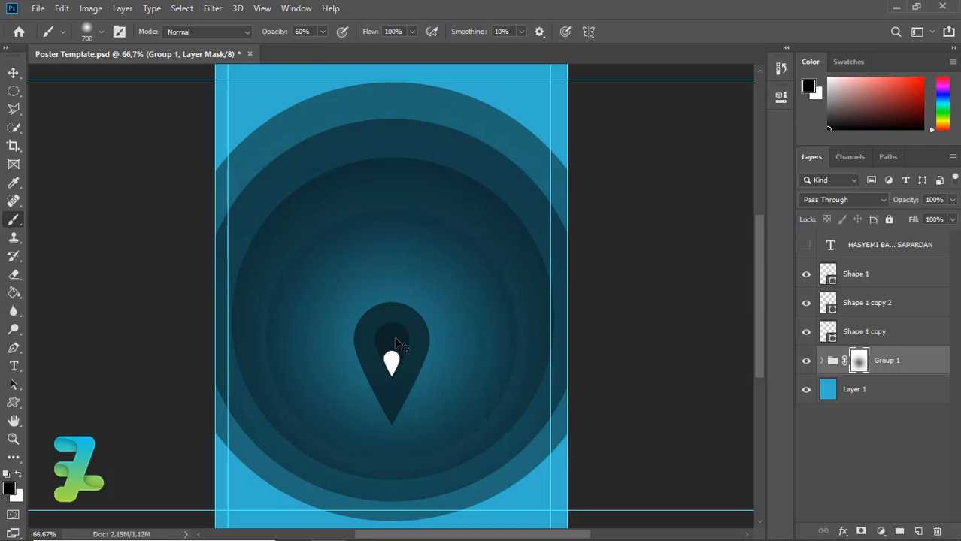
key("ctrl+z")
key("ctrl+z")
Step: Give the brush a hard edge, 291 px size and 45% opacity, and try one dab on Group 1's mask, undoing it
left_click(322, 31)
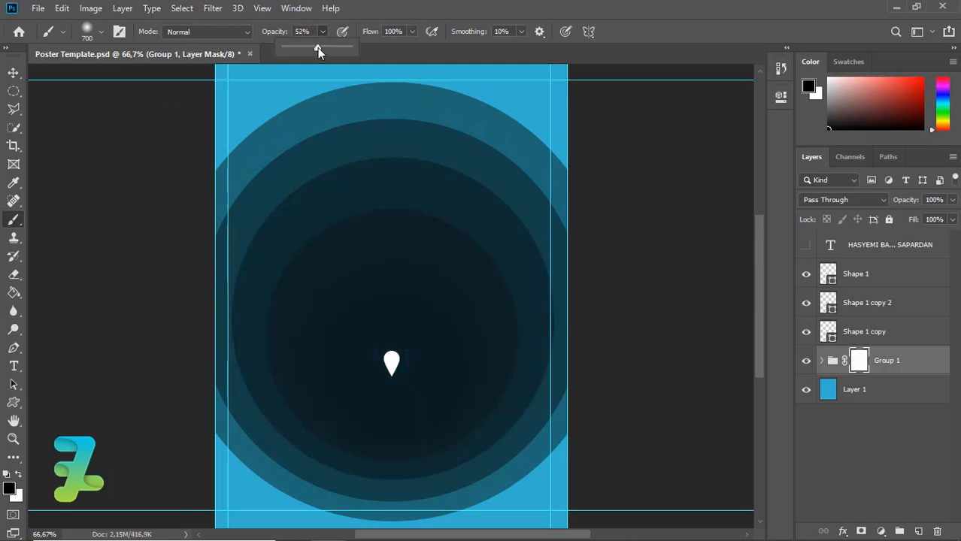
left_click(102, 32)
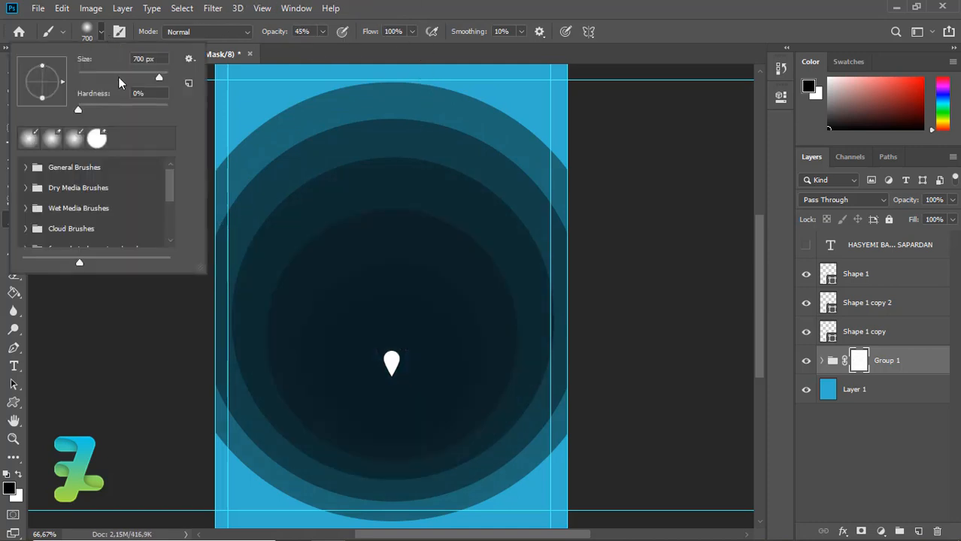
left_click_drag(91, 111, 235, 107)
left_click(103, 32)
left_click(398, 352)
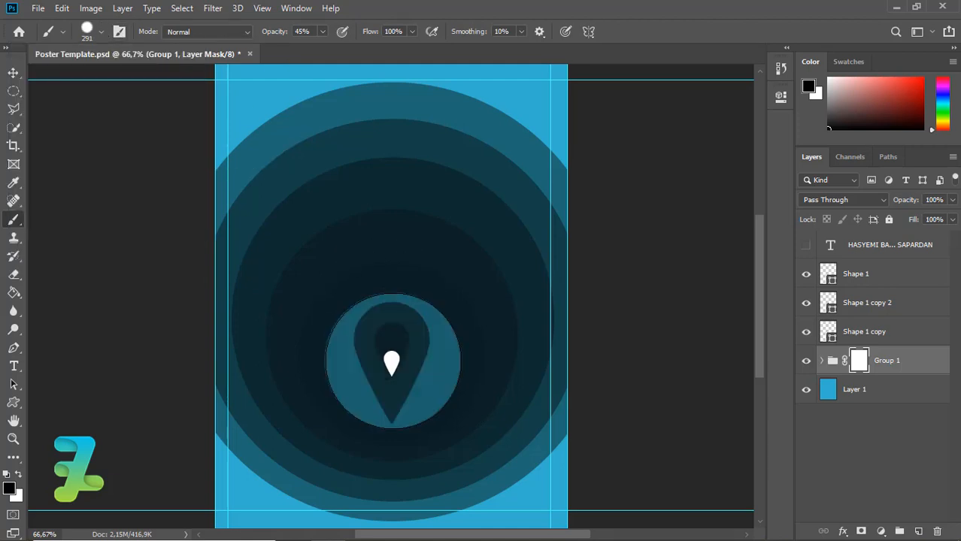
key("ctrl+z")
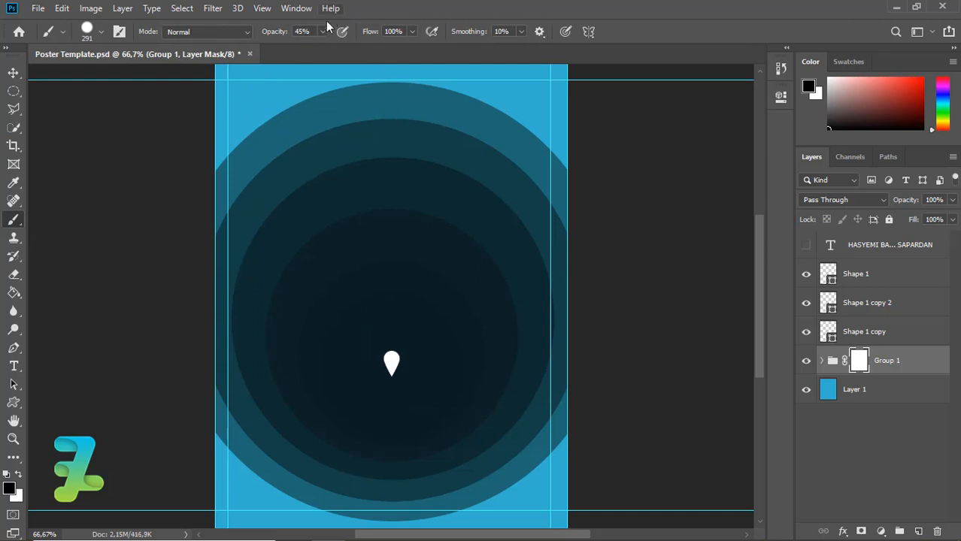
Step: Lower the brush opacity to 15% and try 291 px dabs around the white drop on Group 1's mask, undoing each
left_click(322, 31)
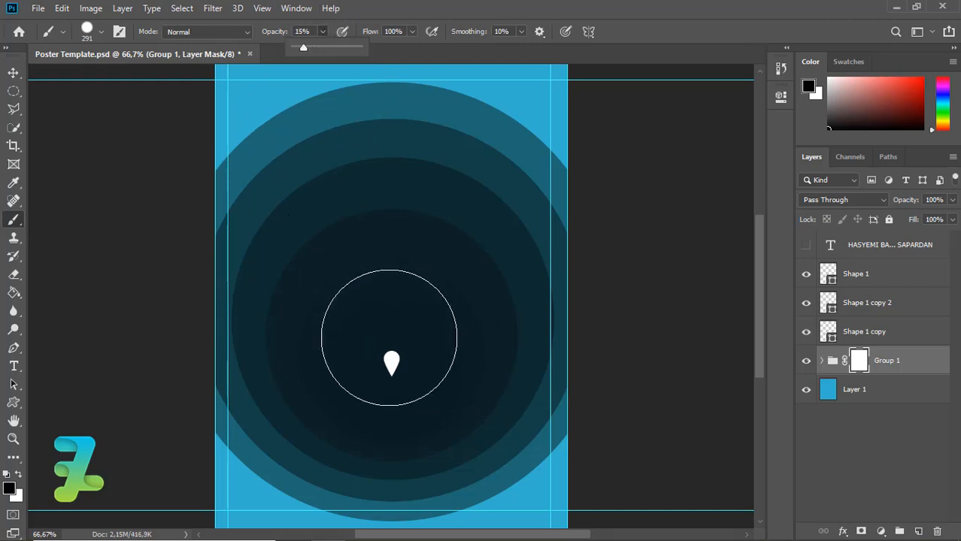
left_click(391, 344)
key("ctrl+z")
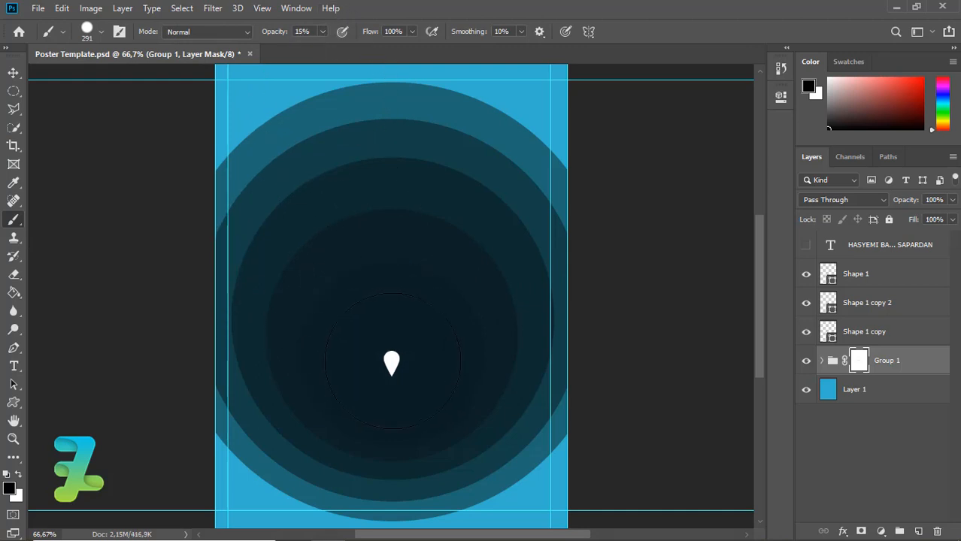
left_click(391, 360)
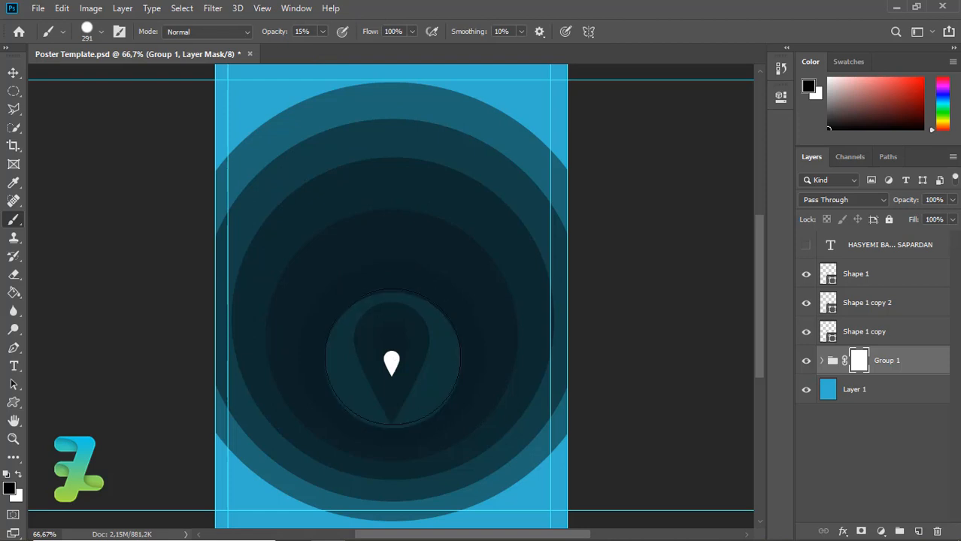
key("ctrl+z")
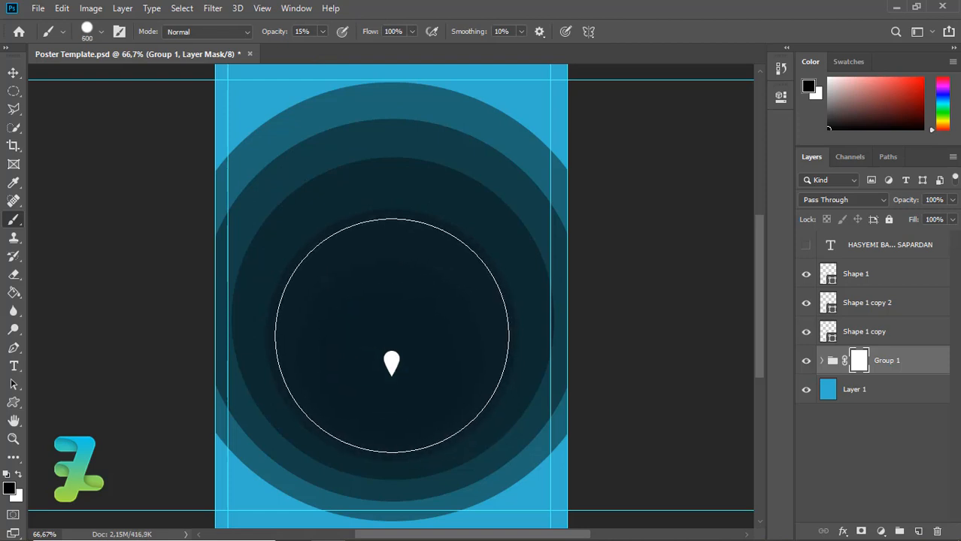
Step: Try a 500 px brush dab inside the innermost circle on Group 1's mask, and undo it
key("bracketright")
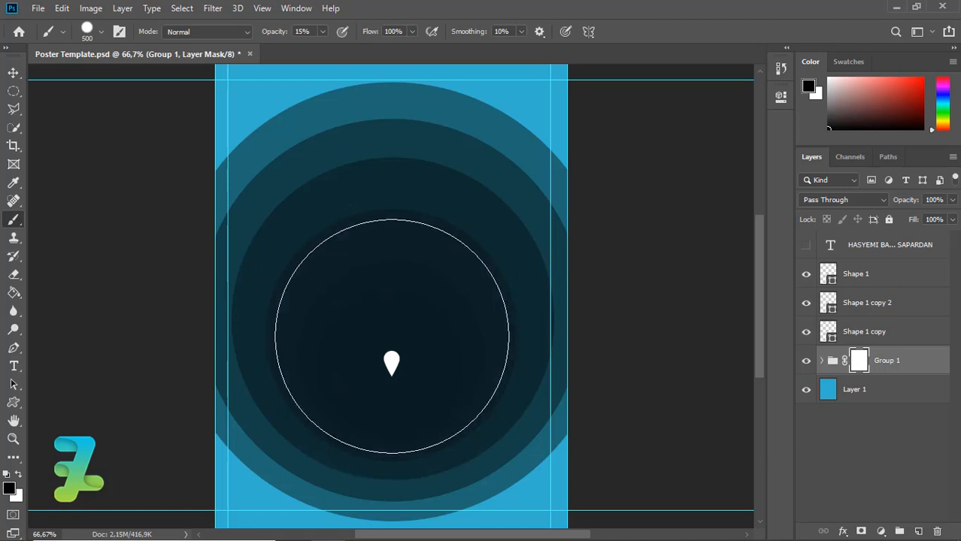
left_click(391, 337)
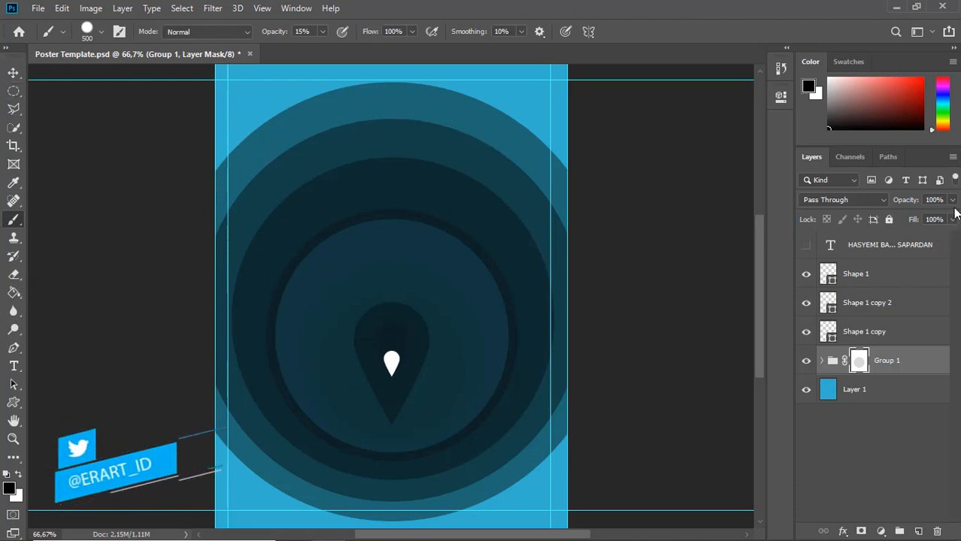
key("ctrl+z")
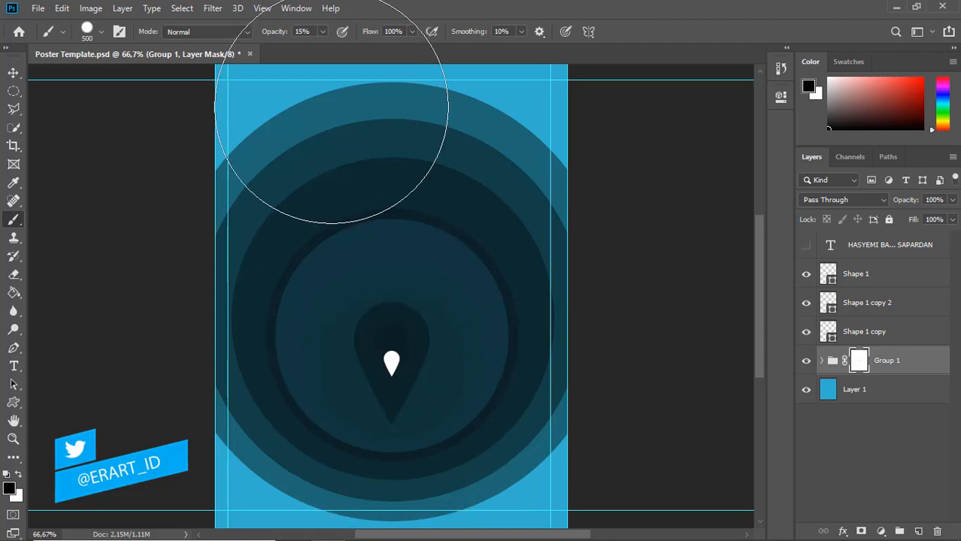
Step: Set the brush flow to 35% and size to 400 px, and paint one dab around the drops on Group 1's mask
left_click(413, 31)
mouse_move(416, 47)
left_mouse_down()
mouse_move(357, 51)
mouse_move(369, 51)
left_mouse_up()
left_click(396, 355)
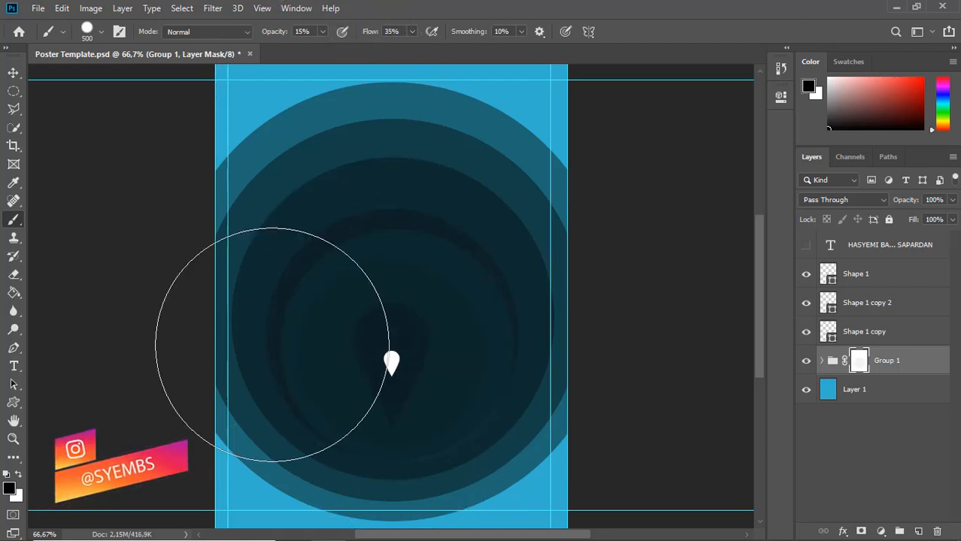
key("ctrl+z")
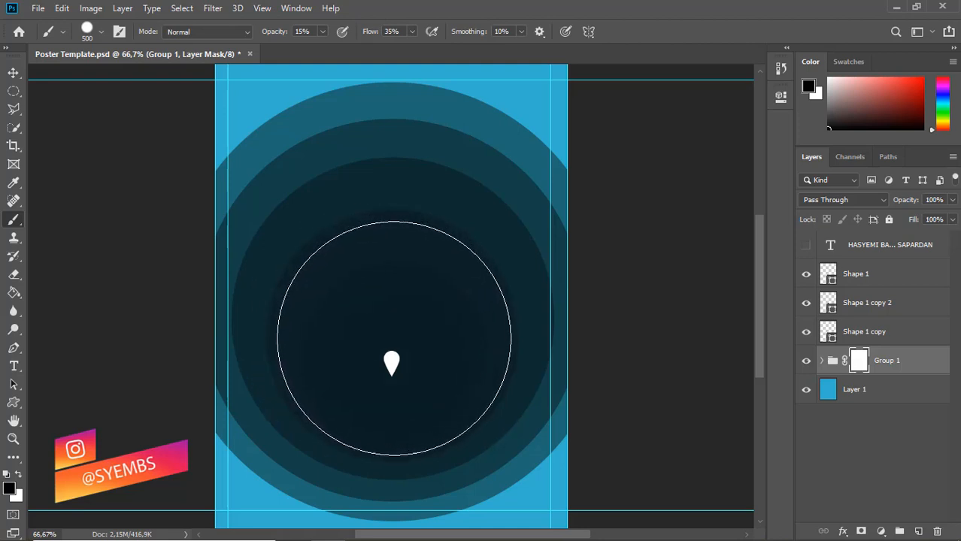
key("bracketleft")
left_click(394, 340)
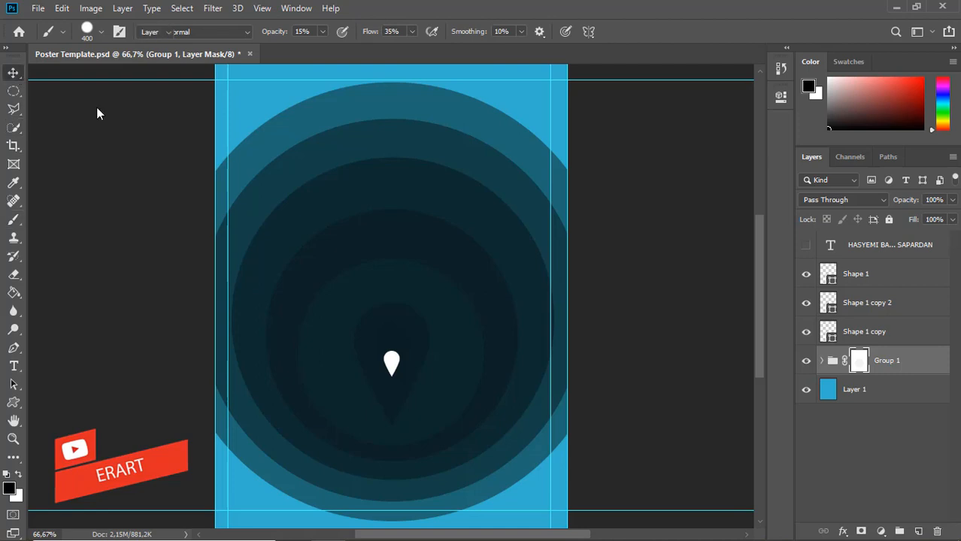
key("v")
left_click(826, 333)
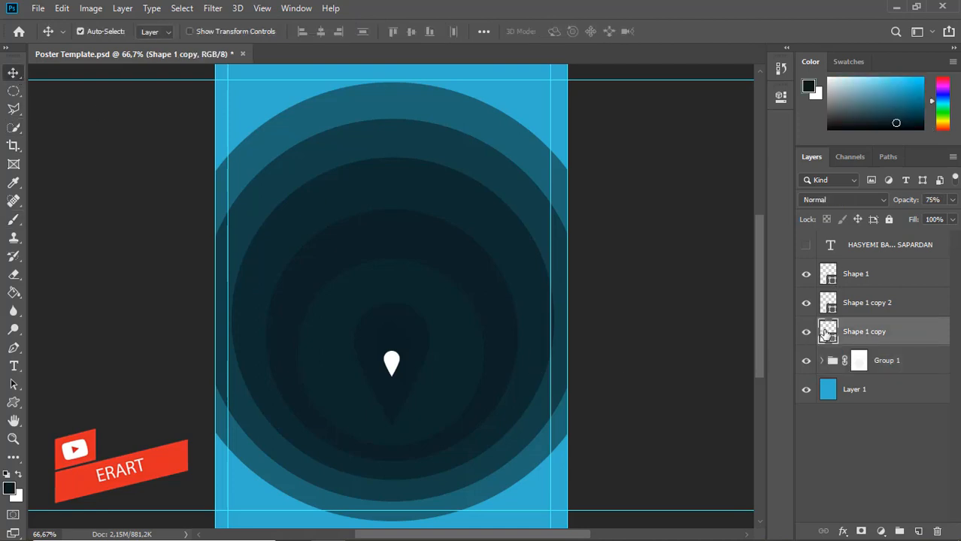
left_click(827, 309)
key("ctrl+t")
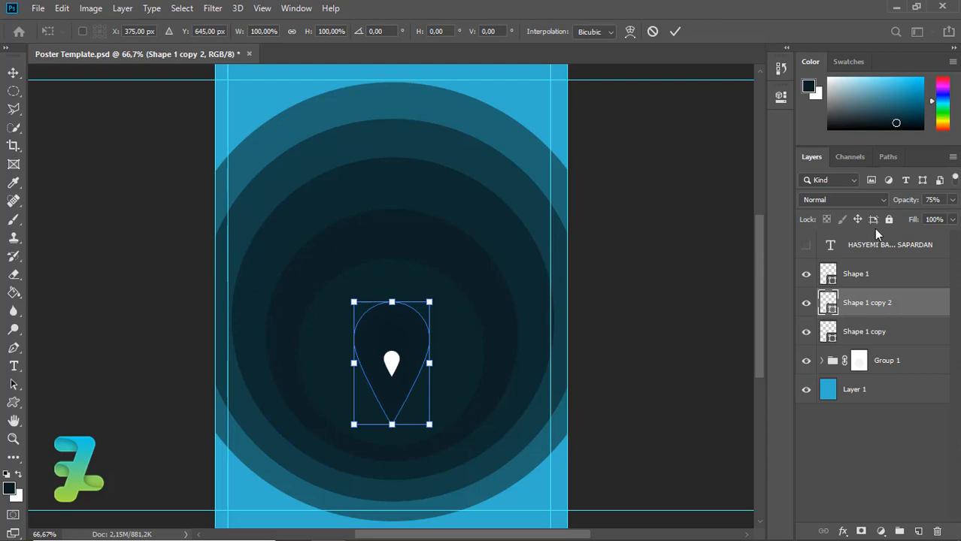
key("Return")
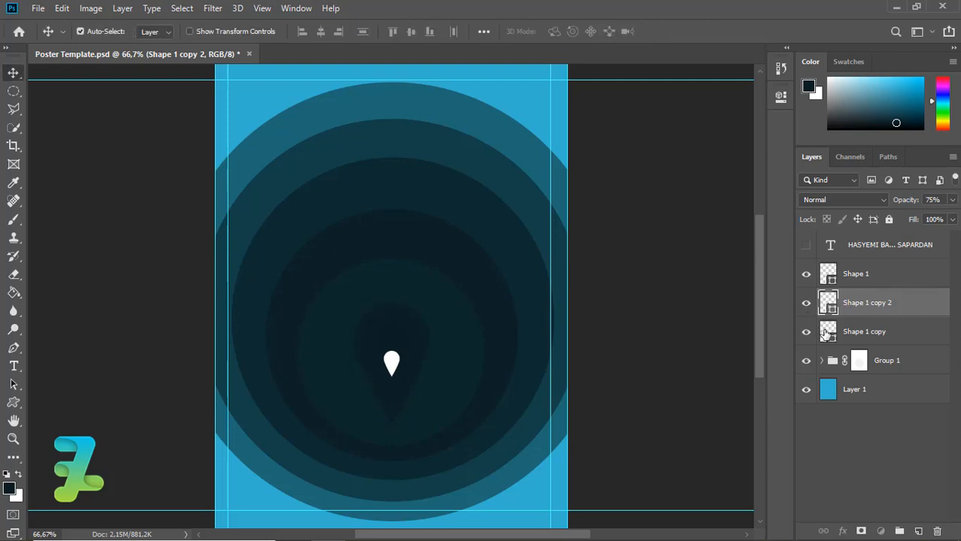
Step: Set the opacity of Shape 1 copy 2 to 70%
left_click(825, 333)
left_click(842, 301)
left_click(952, 201)
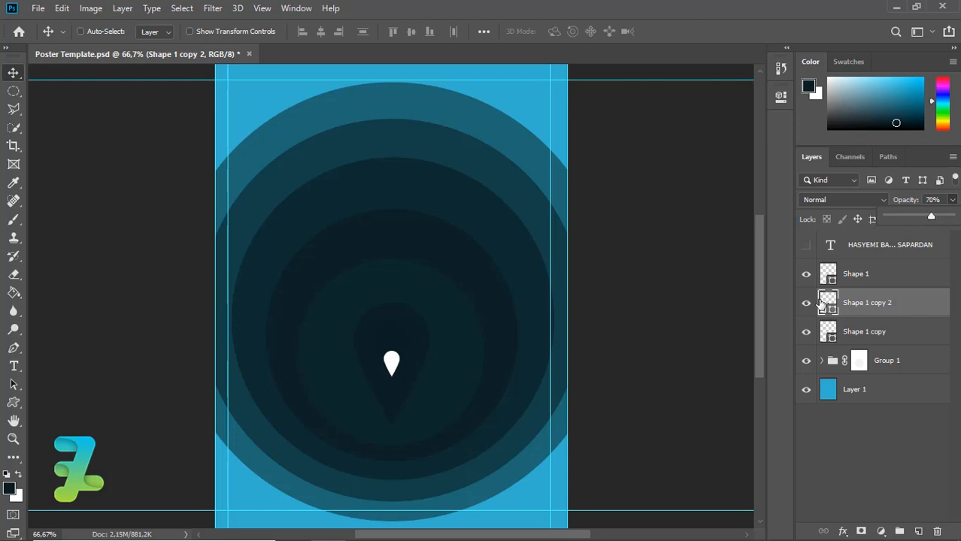
Step: Duplicate Shape 1 copy 2, enlarge the new drop and centre it horizontally on the canvas around the white drop
key("ctrl+j")
key("ctrl+t")
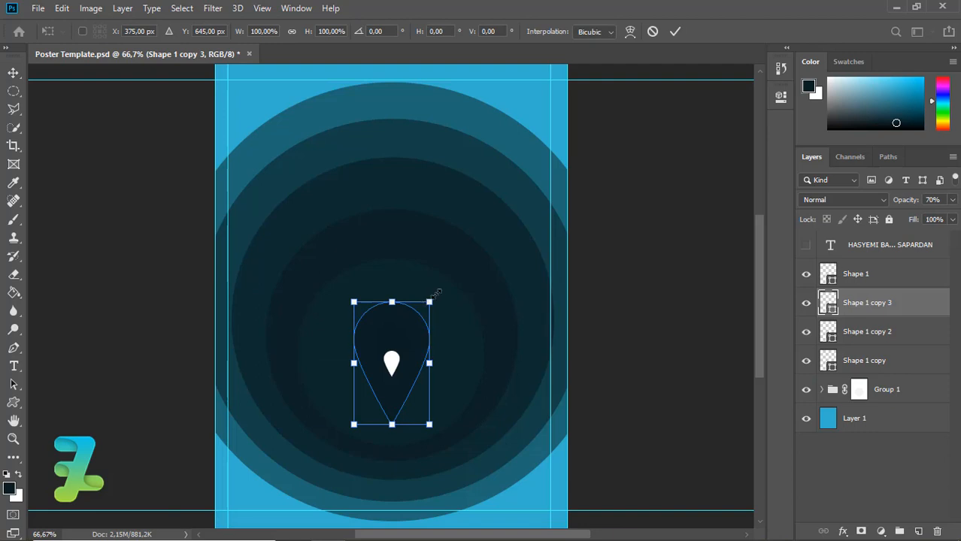
left_click_drag(431, 300, 454, 269)
key("Return")
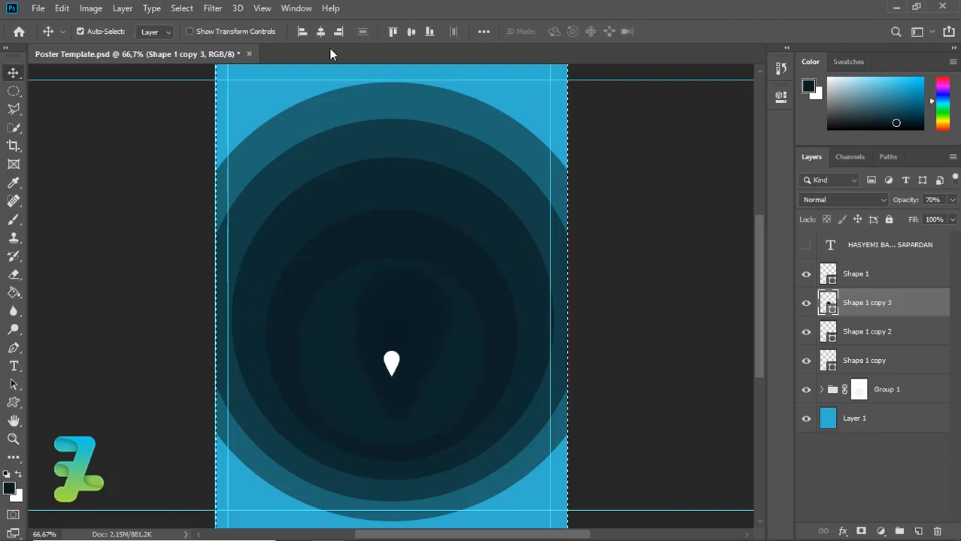
key("ctrl")
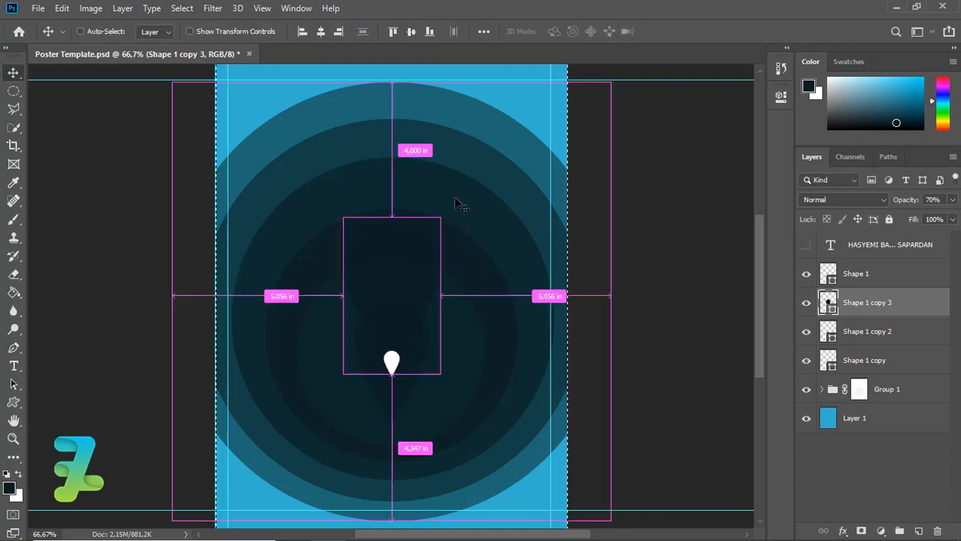
left_click_drag(388, 266, 397, 342)
Step: Set the opacity of Shape 1 copy 3 to 65% and move Shape 1 copy directly above Shape 1 copy 2
left_click(951, 199)
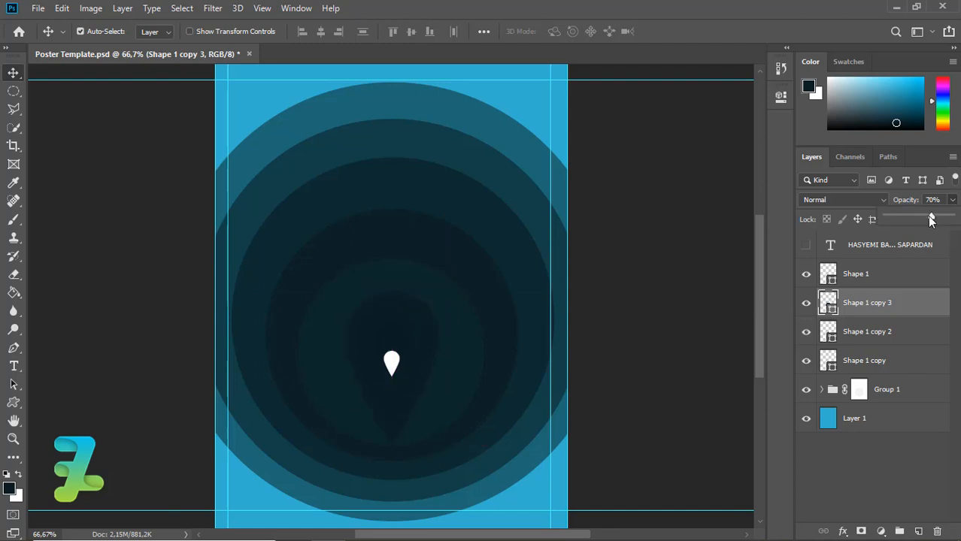
mouse_move(931, 218)
left_mouse_down()
mouse_move(922, 218)
mouse_move(934, 218)
left_mouse_up()
left_click_drag(827, 356, 829, 296)
left_click_drag(830, 334, 830, 296)
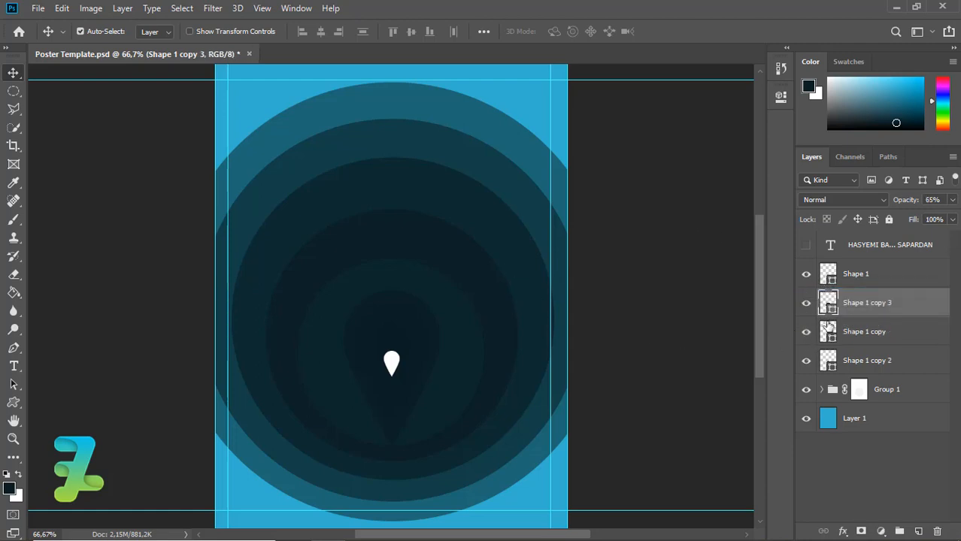
Step: Duplicate Shape 1 copy 2 to a layer directly above Group 1 and enlarge the new drop
left_click(827, 363)
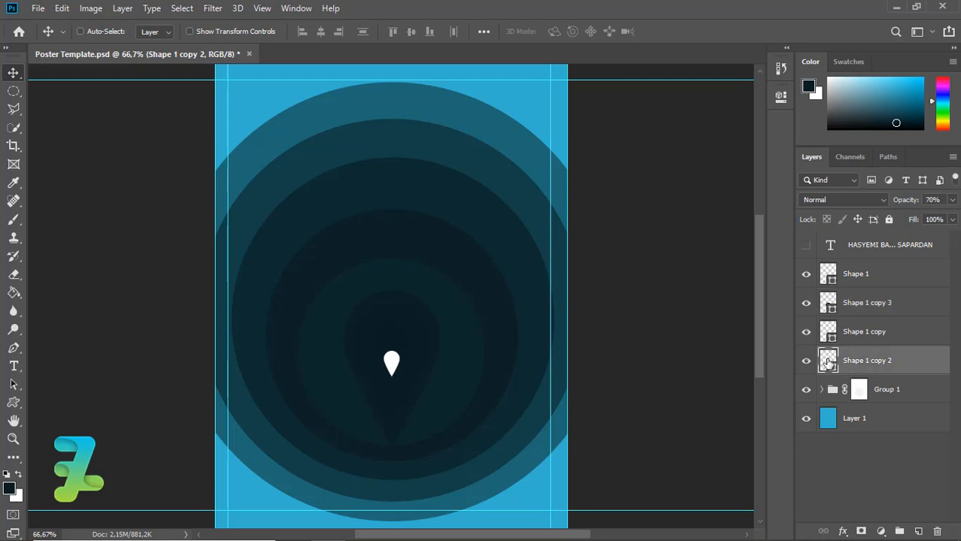
key("ctrl+j")
left_click_drag(828, 362, 831, 391)
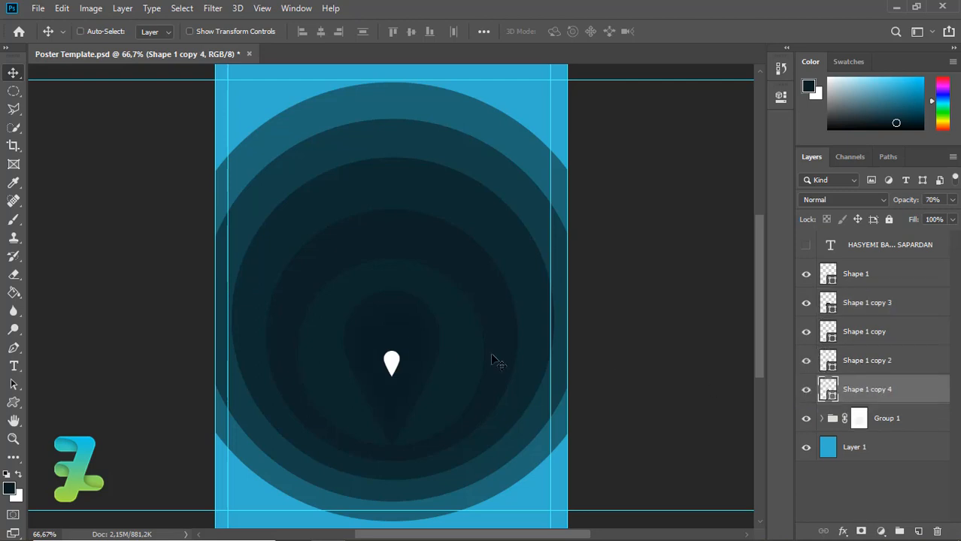
key("ctrl+t")
left_click_drag(431, 298, 474, 269)
key("Return")
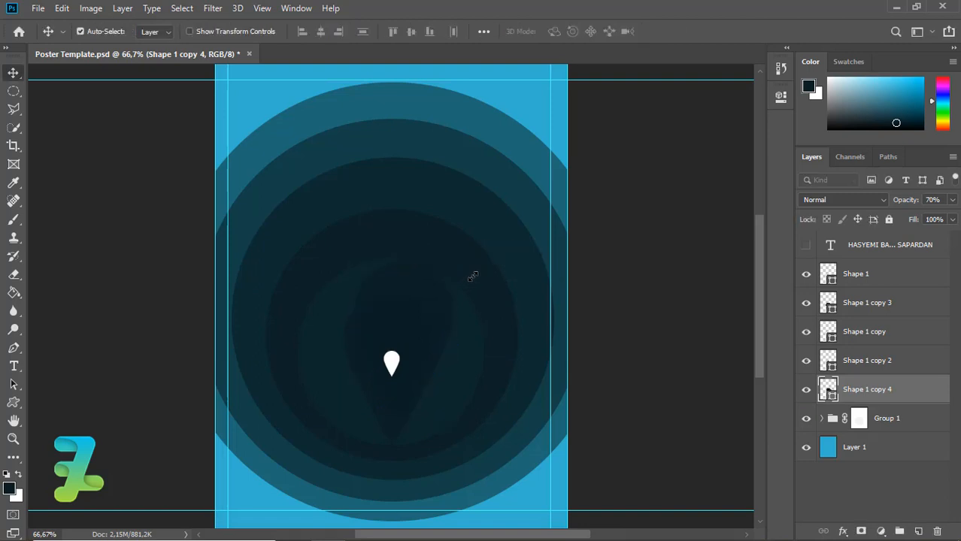
Step: Set the opacity of Shape 1 copy 4 to 60%
left_click(953, 200)
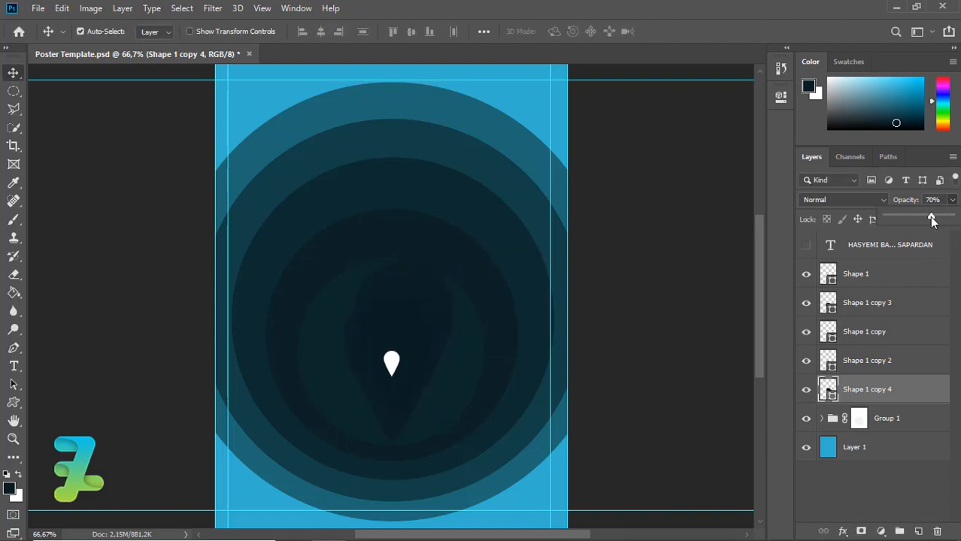
left_click_drag(933, 216, 926, 219)
left_click(804, 392)
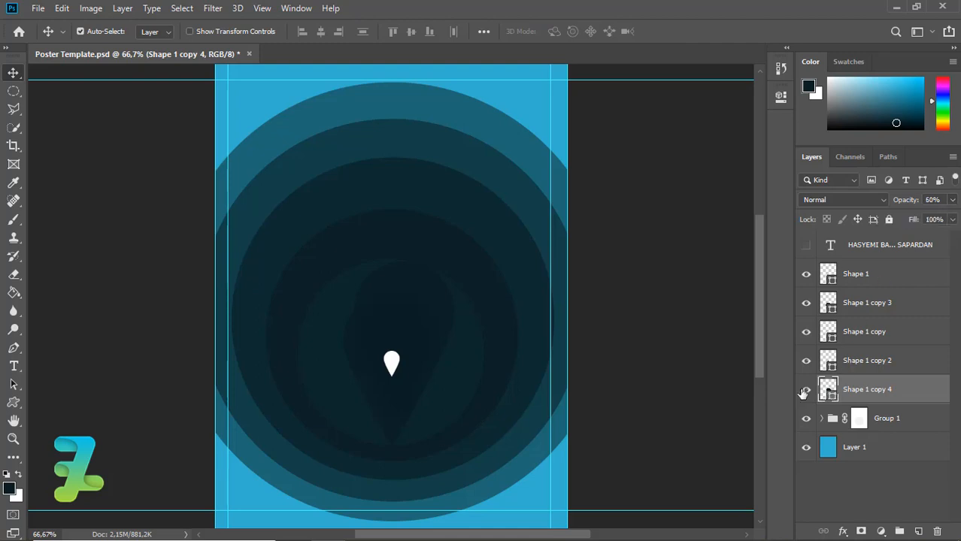
Step: Move the Shape 1 copy 4 drop, enlarge it to about 118% and centre it horizontally on the canvas
left_click_drag(413, 291, 399, 324)
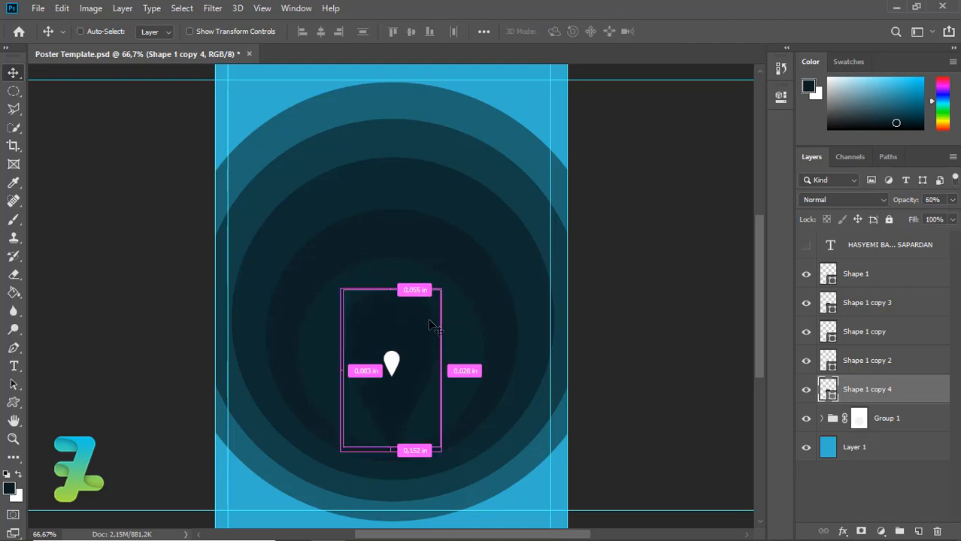
key("ctrl+t")
left_click_drag(451, 283, 479, 269)
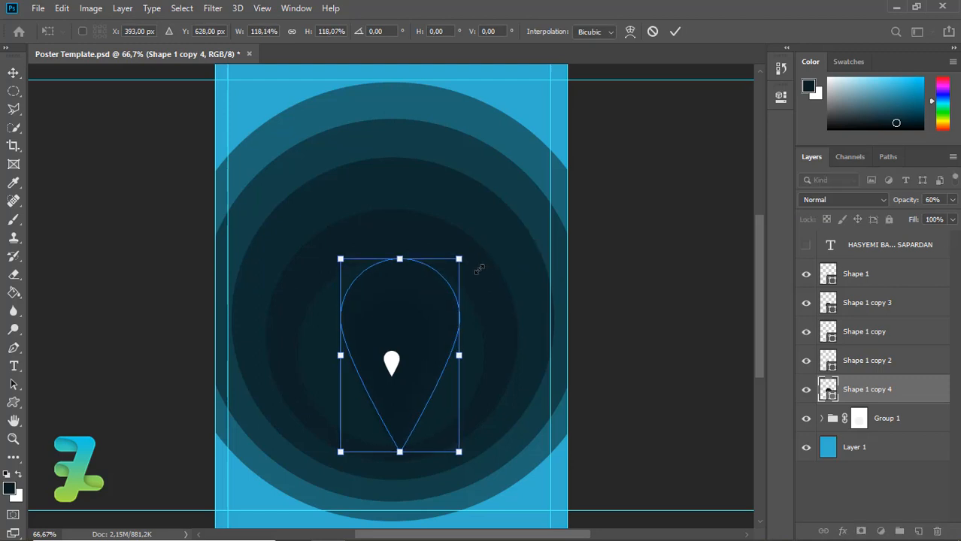
key("Return")
key("ctrl+a")
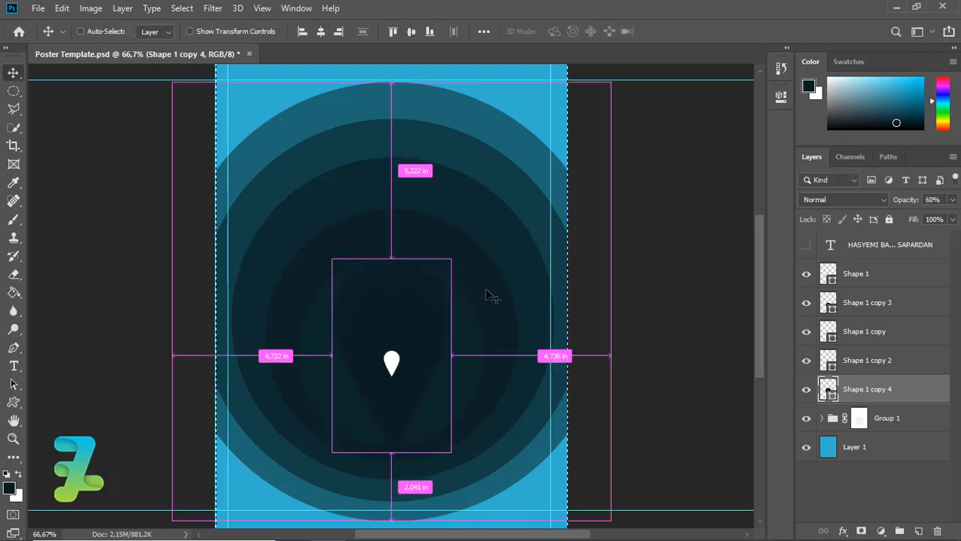
key("ctrl+d")
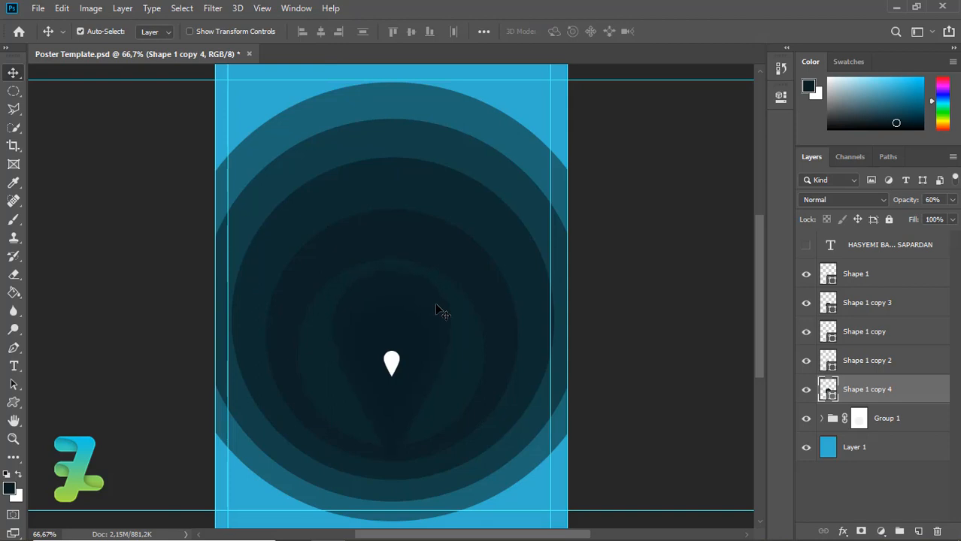
Step: Duplicate Shape 1 copy 4 and enlarge the original drop beneath the new copy
key("ctrl+j")
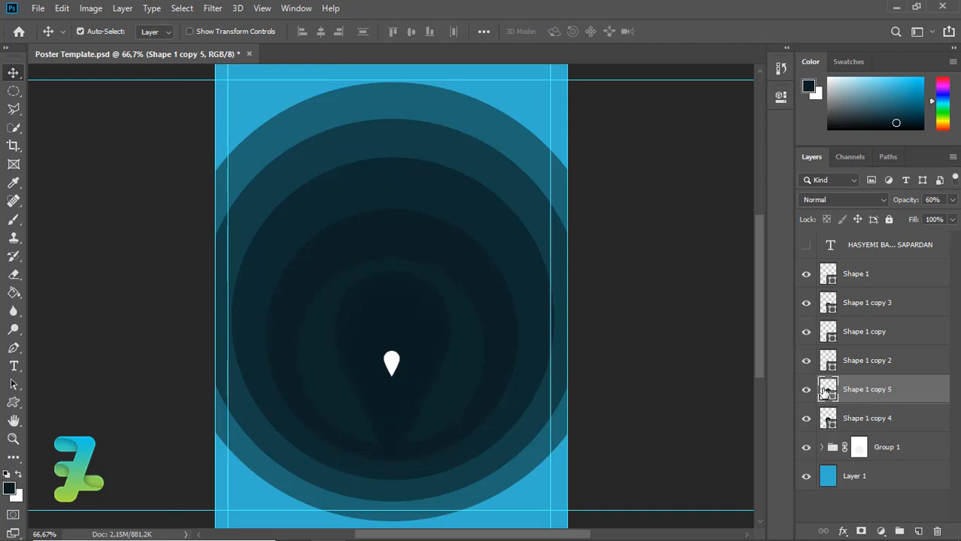
left_click(827, 421)
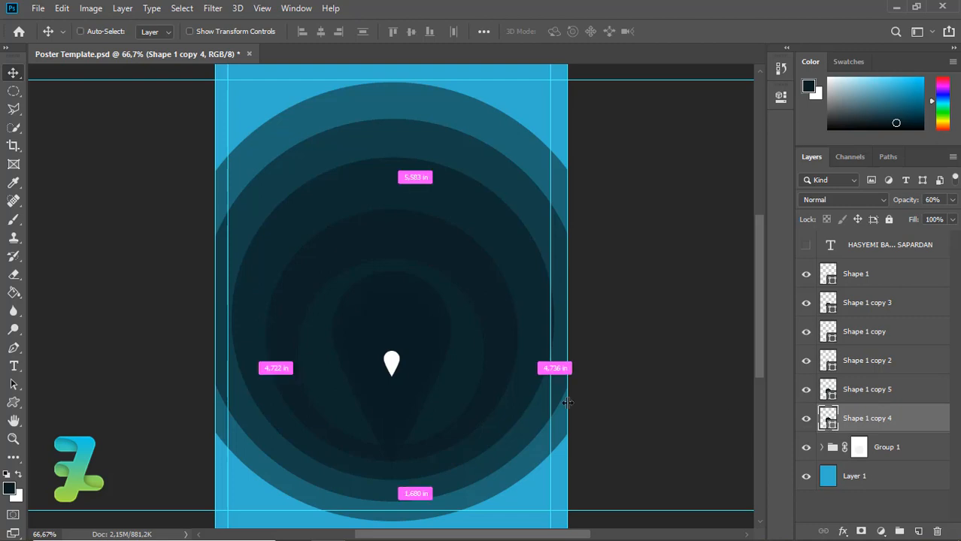
key("ctrl+t")
left_click_drag(449, 269, 499, 236)
key("Return")
Step: Centre Shape 1 copy 4 horizontally on the canvas and set its opacity to 55%
key("ctrl+a")
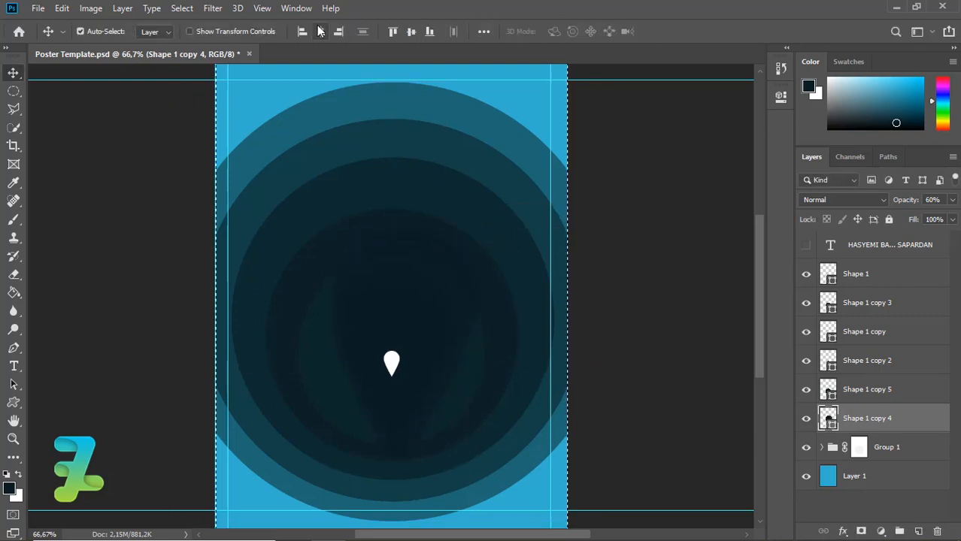
left_click(319, 31)
key("ctrl+d")
left_click(952, 200)
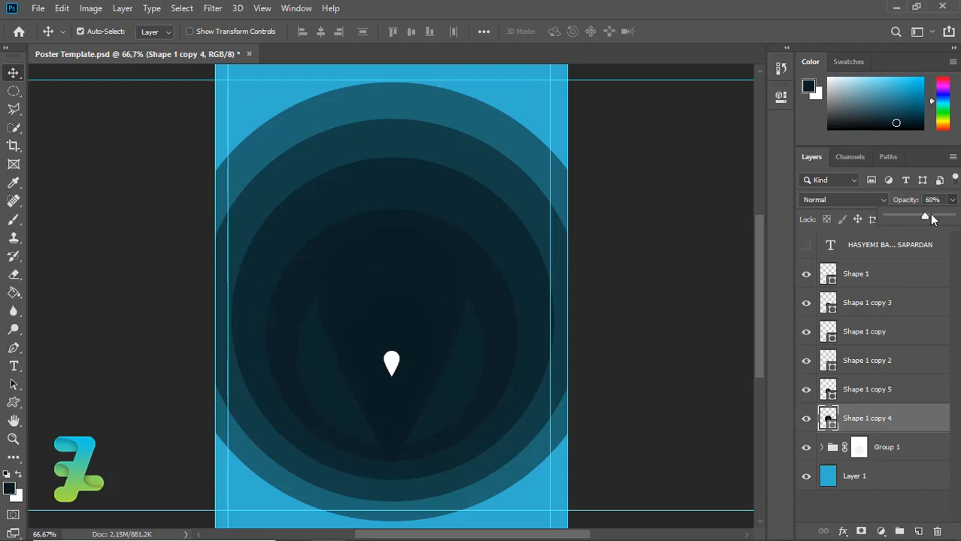
left_click_drag(920, 215, 923, 216)
Step: Duplicate Shape 1 copy 4 again and scale the original drop beneath the copy to about 125%
left_click(825, 423)
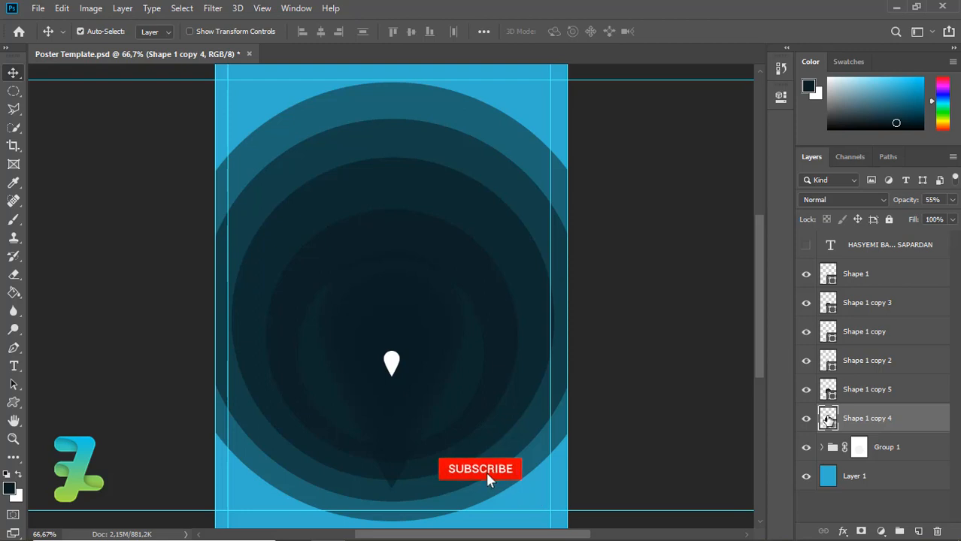
key("ctrl+j")
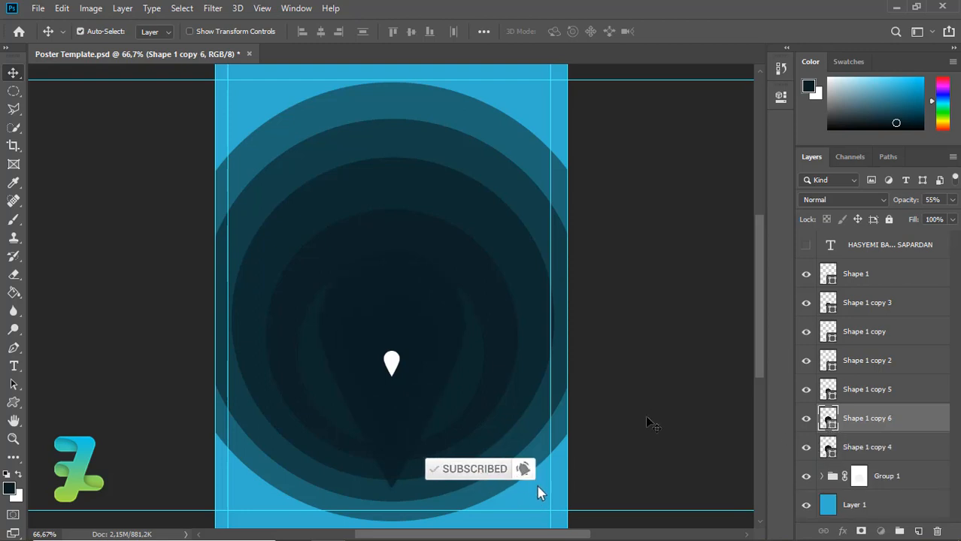
left_click(827, 447)
key("ctrl+t")
left_click_drag(474, 236, 520, 199)
key("Return")
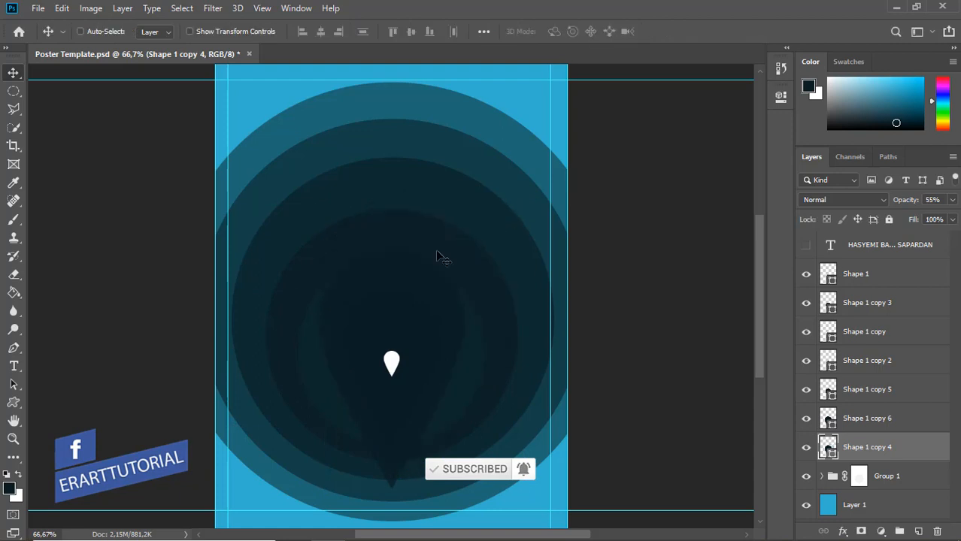
key("ctrl+t")
left_click_drag(459, 251, 519, 204)
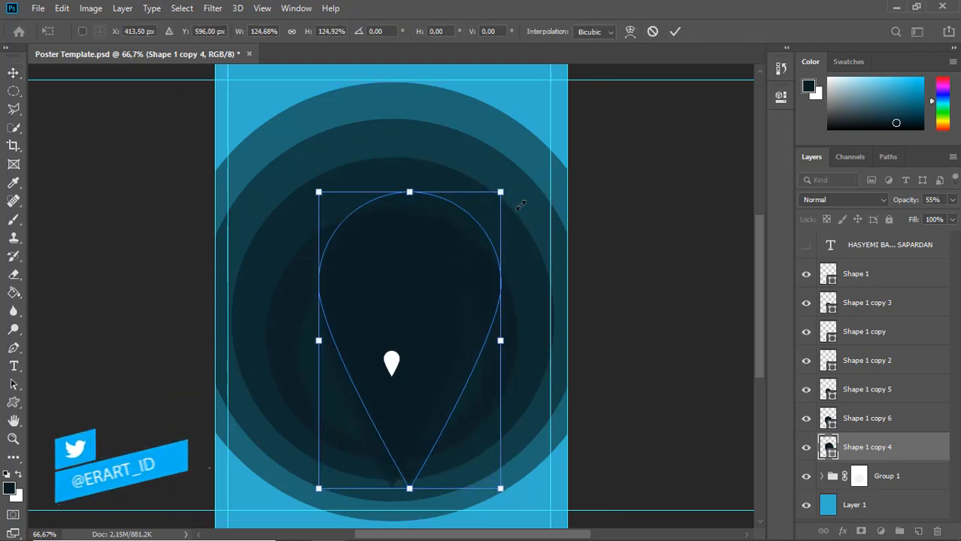
key("Return")
Step: Centre the enlarged Shape 1 copy 4 drop horizontally on the canvas and set its opacity to 50%
key("ctrl+a")
key("ctrl+d")
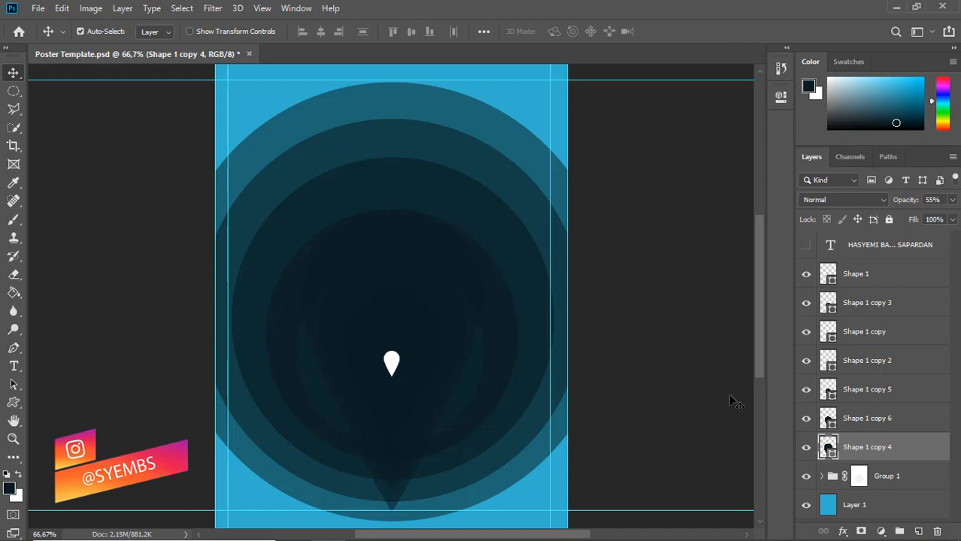
left_click(952, 199)
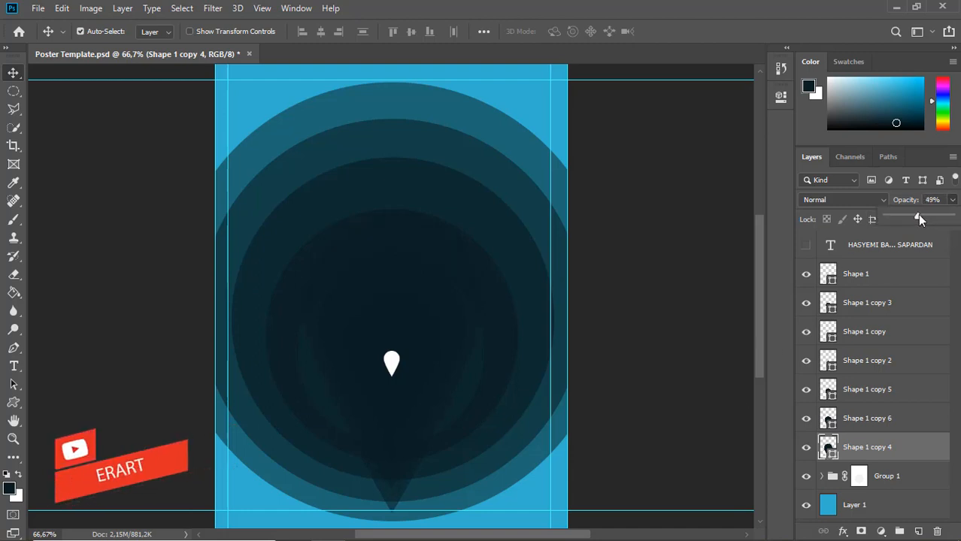
left_click_drag(918, 216, 918, 216)
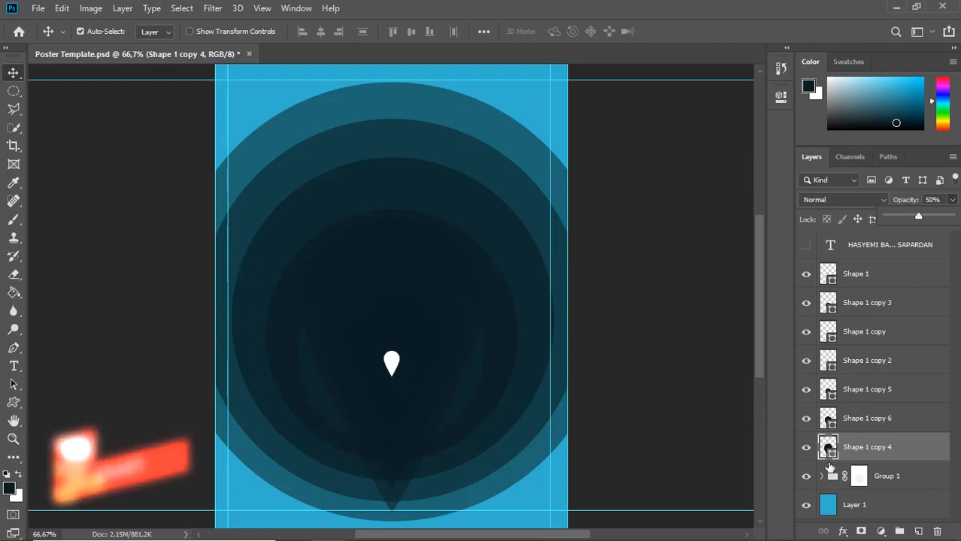
Step: Duplicate the 50% opacity Shape 1 copy 4 and enlarge the original drop into the outermost one
key("ctrl+j")
key("alt+bracketleft")
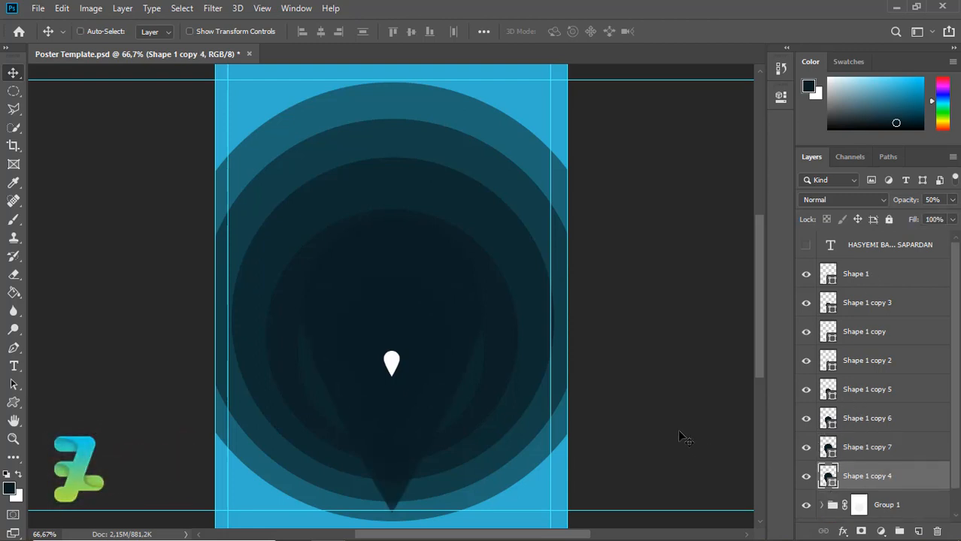
key("ctrl+t")
left_click_drag(484, 214, 524, 148)
key("Return")
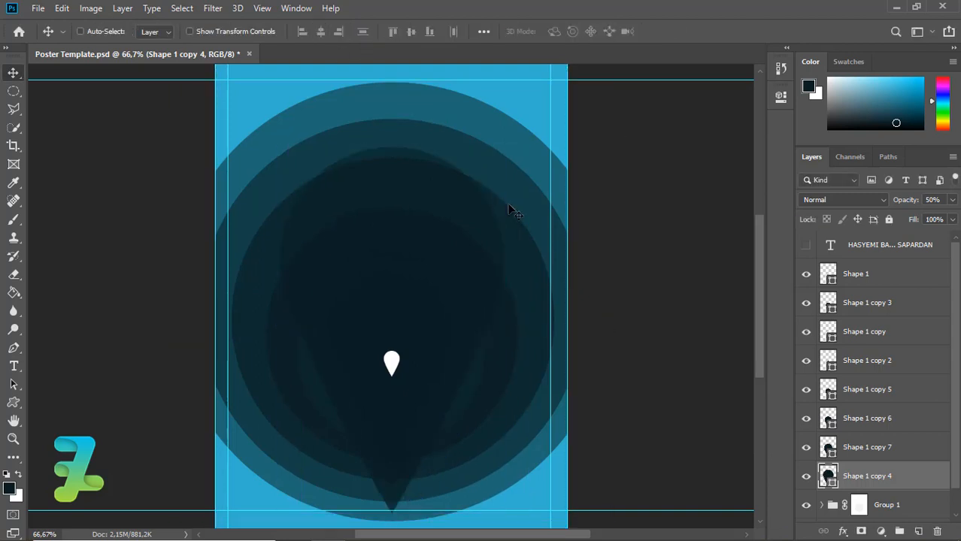
Step: Move the Shape 1 copy 4 drop down until its tip runs past the canvas's lower edge
key("alt+bracketleft")
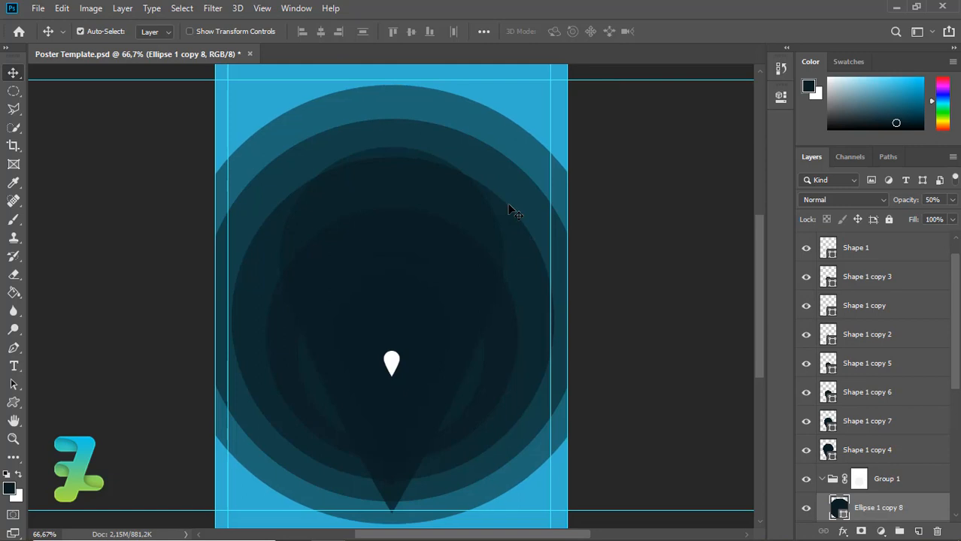
left_click(828, 451)
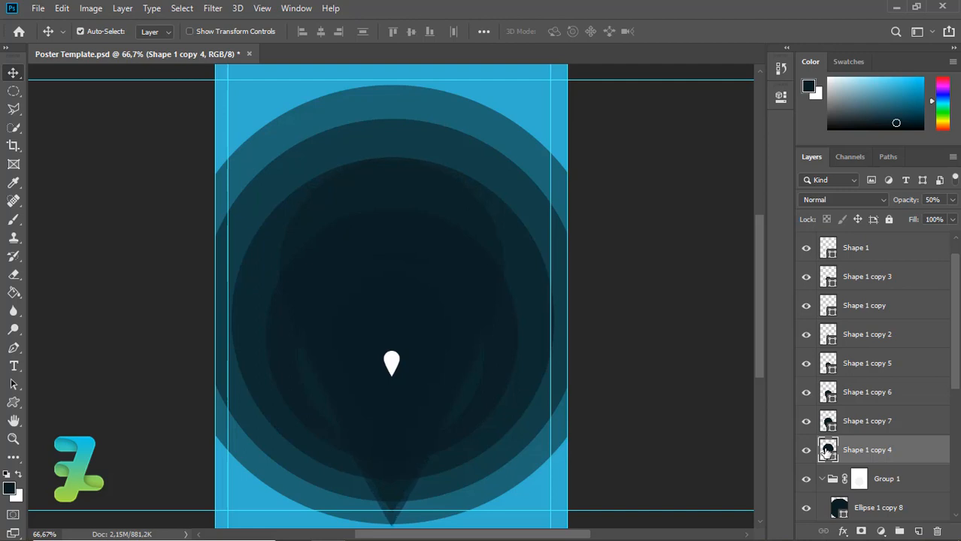
key("ctrl+minus")
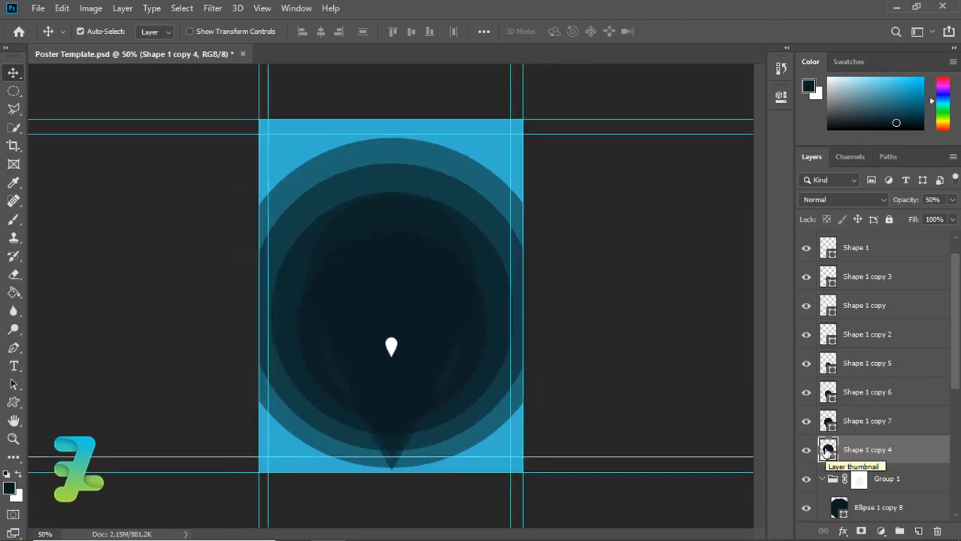
left_click_drag(411, 394, 414, 411)
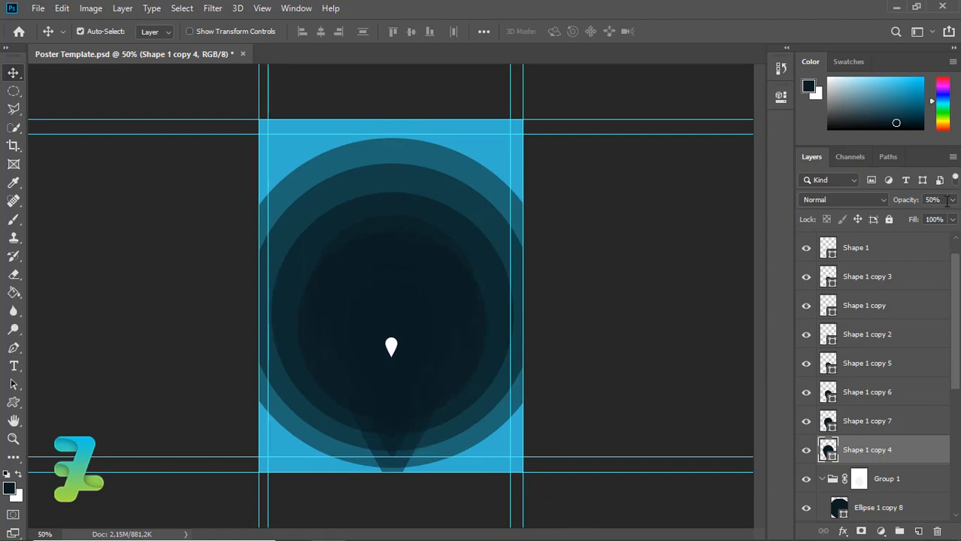
Step: Set the opacity of Shape 1 copy 4 to 45% and check the drops with Group 1 temporarily hidden
left_click(952, 200)
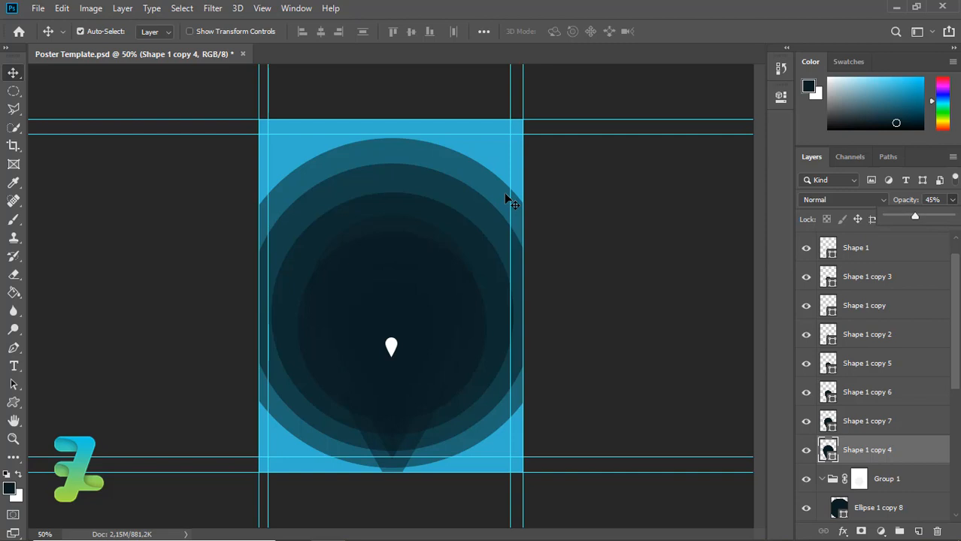
left_click(10, 75)
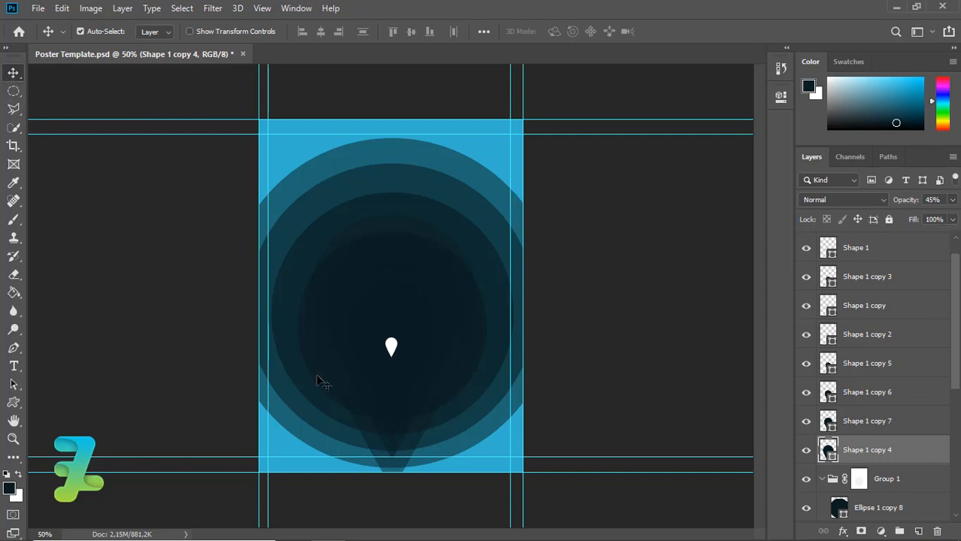
left_click(806, 481)
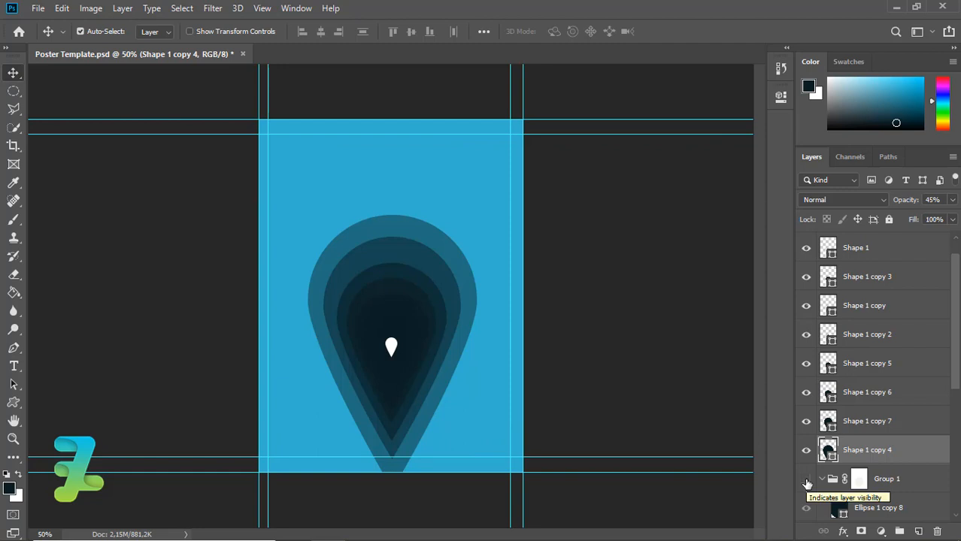
left_click(806, 481)
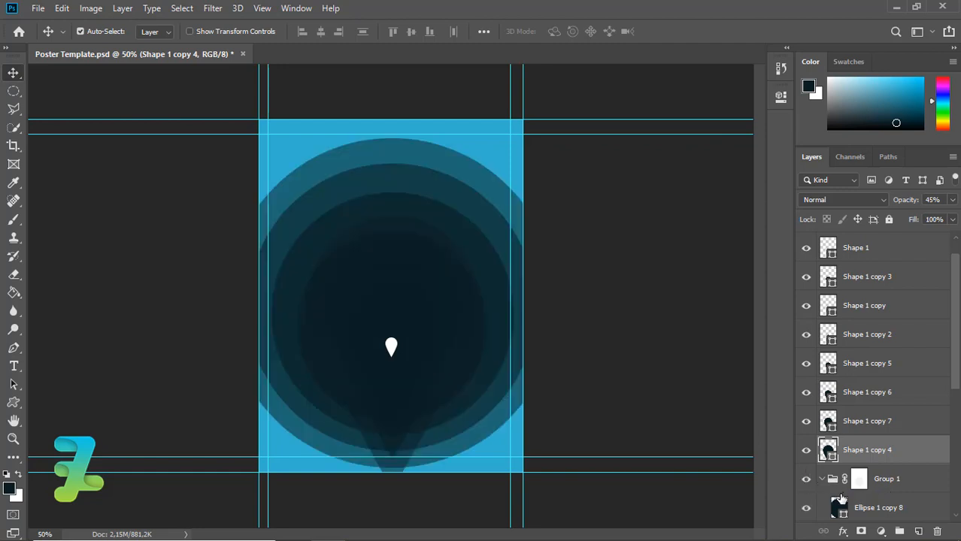
Step: Move Ellipse 1 copy 8, copy 7, copy 6, copy 5 and copy 4 below Ellipse 1 in Group 1
left_click(887, 508)
left_click_drag(955, 365, 955, 458)
scroll(881, 357, "down", 3)
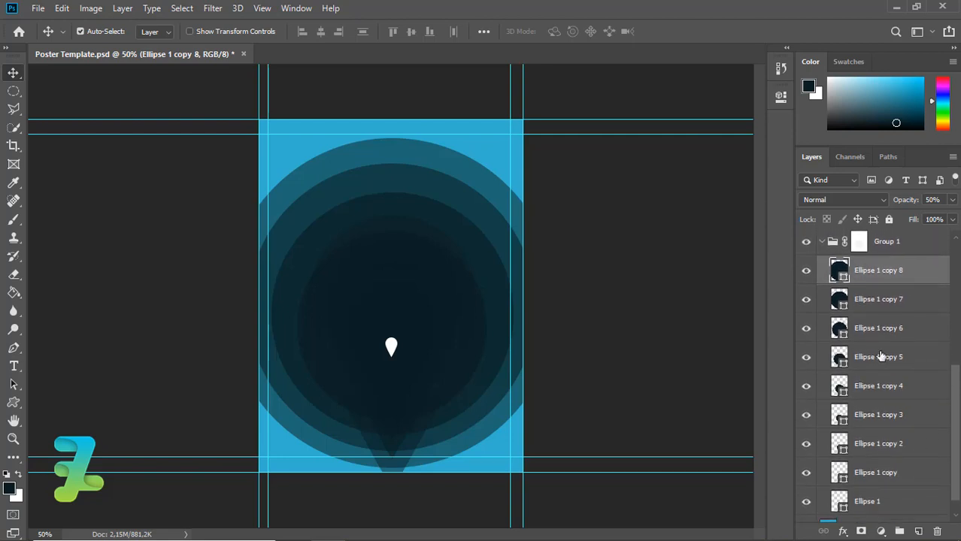
left_click_drag(840, 275, 872, 511)
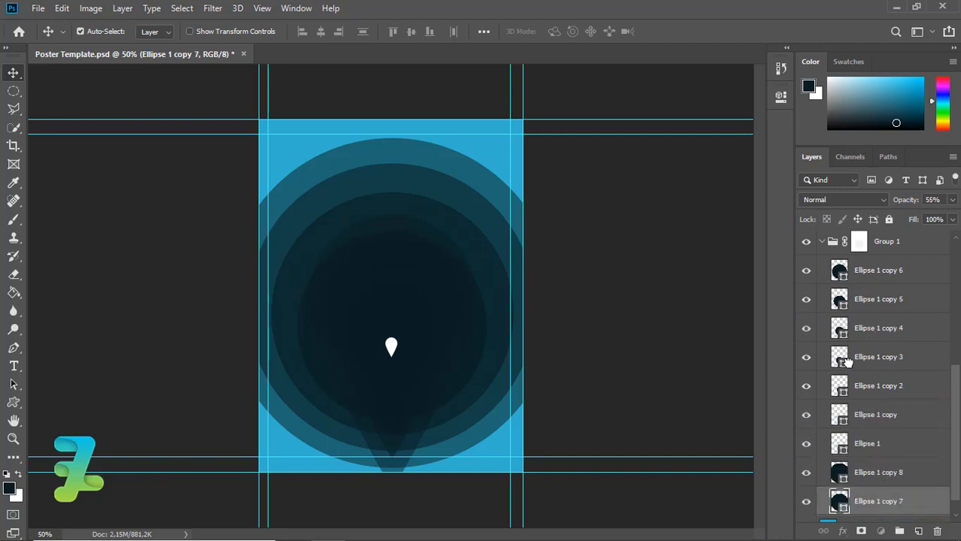
left_click_drag(841, 273, 871, 510)
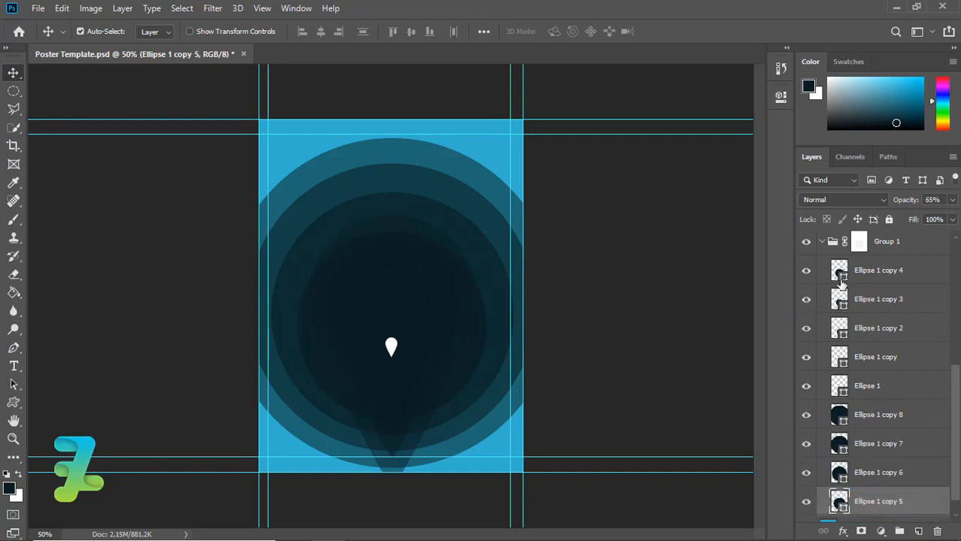
left_click_drag(842, 275, 871, 509)
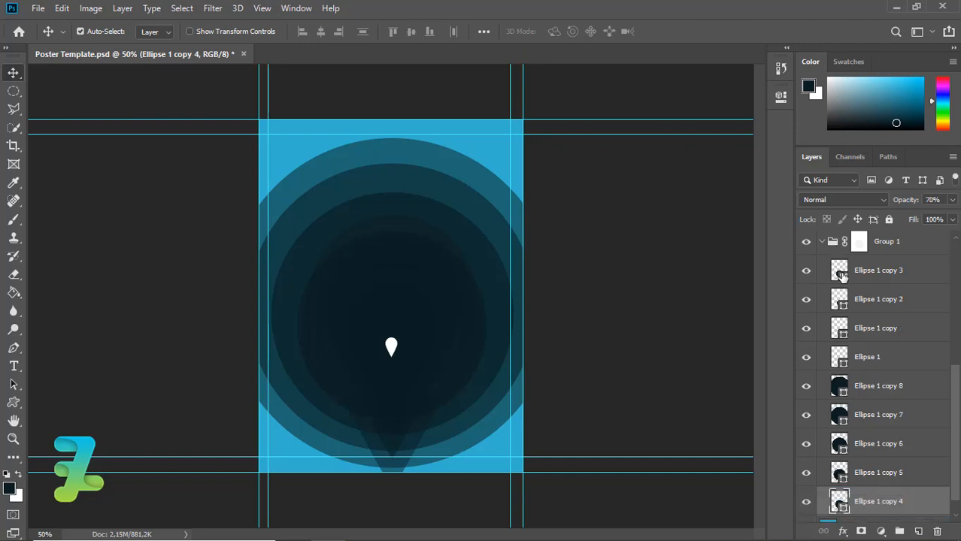
left_click_drag(841, 272, 870, 506)
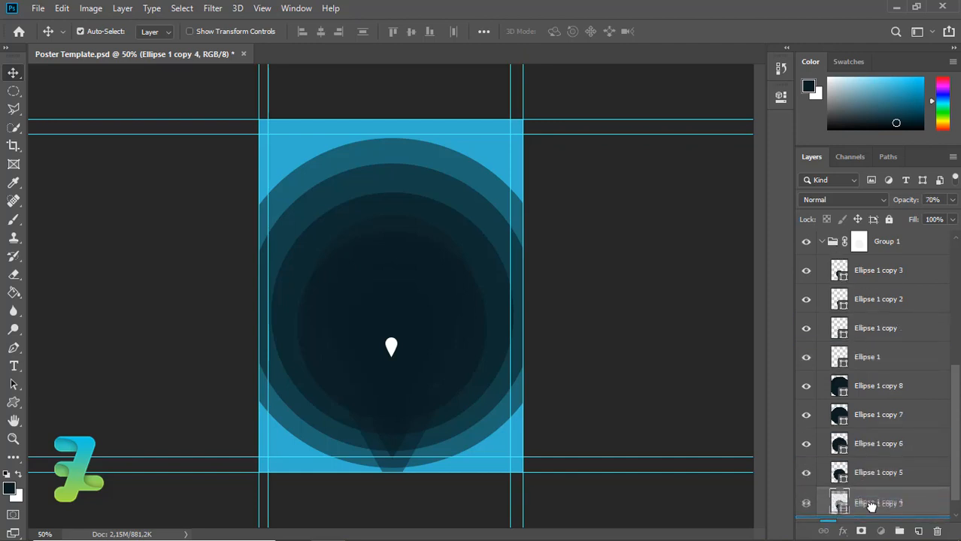
left_click_drag(871, 506, 854, 265)
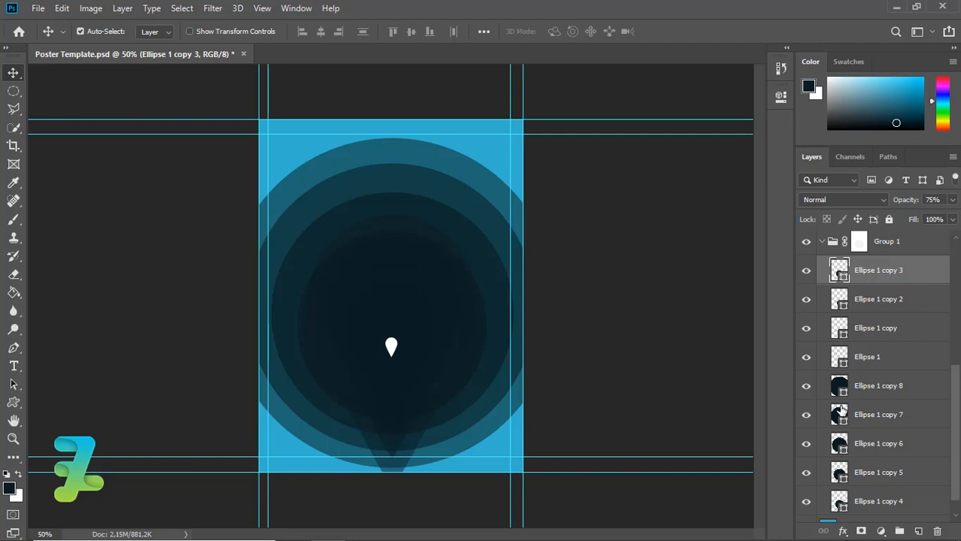
Step: Reorder the ellipse layers in Group 1 to run from Ellipse 1 at the top to Ellipse 1 copy 8 at the bottom
left_click_drag(840, 416, 840, 385)
left_click_drag(839, 451, 843, 385)
left_click_drag(840, 472, 856, 380)
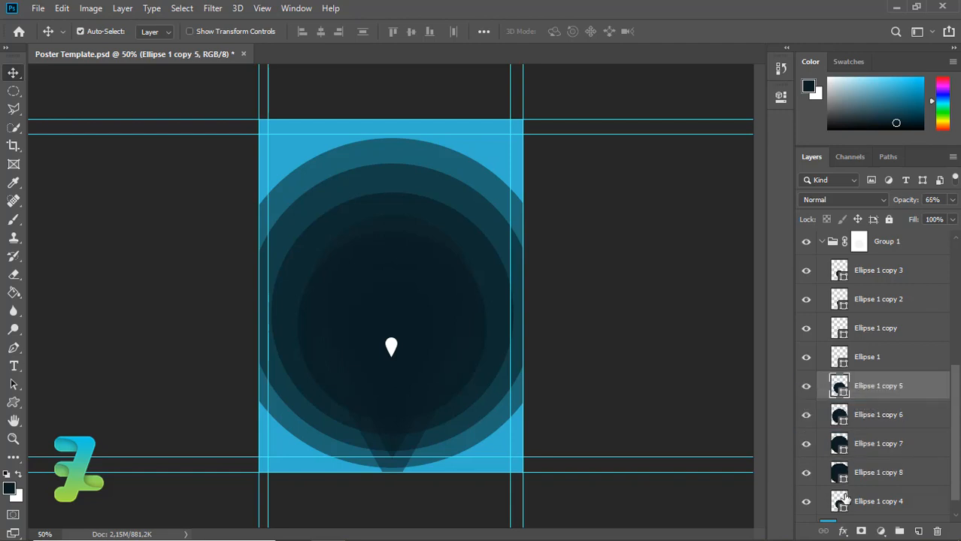
left_click_drag(842, 499, 855, 381)
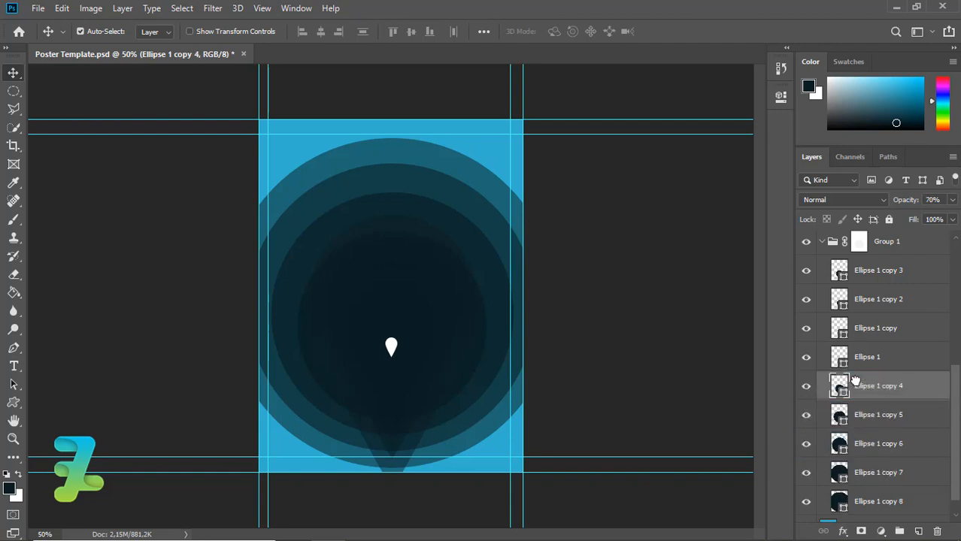
left_click_drag(843, 276, 853, 313)
double_click(858, 242)
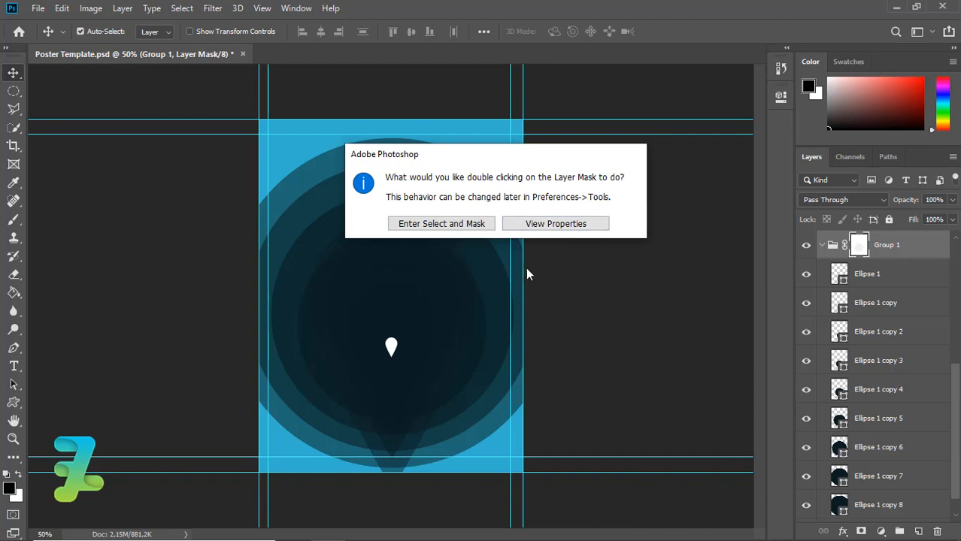
left_click(444, 226)
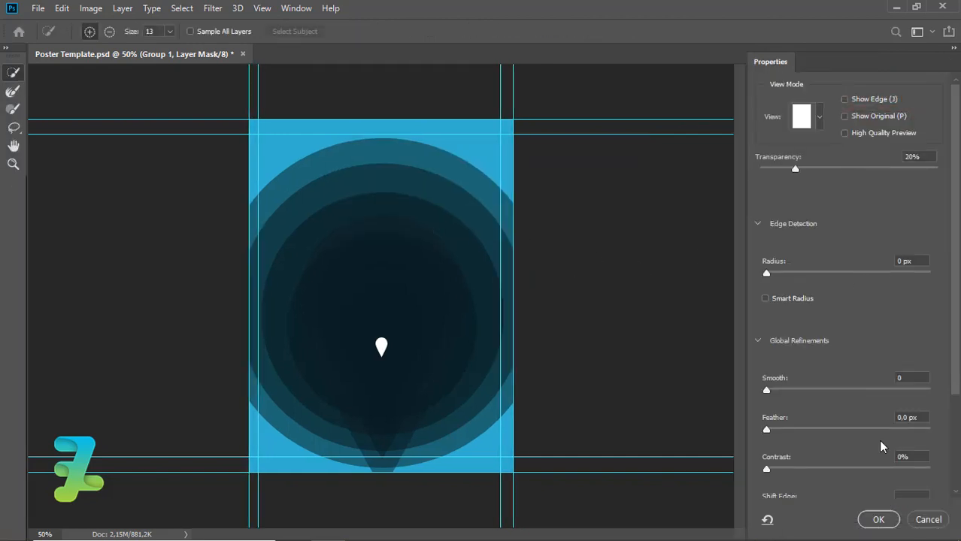
left_click(926, 519)
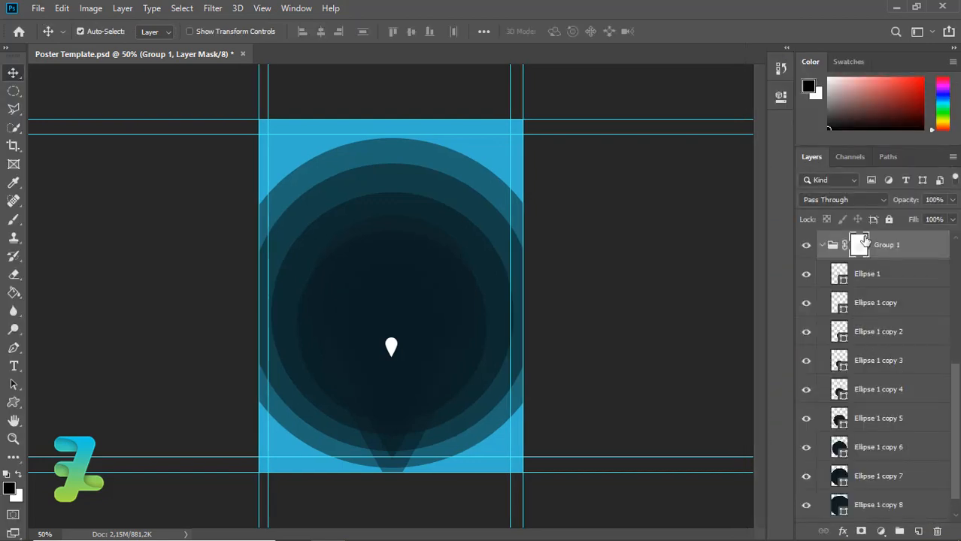
Step: Disable the layer mask of Group 1 and collapse the group
right_click(858, 245)
left_click(862, 248)
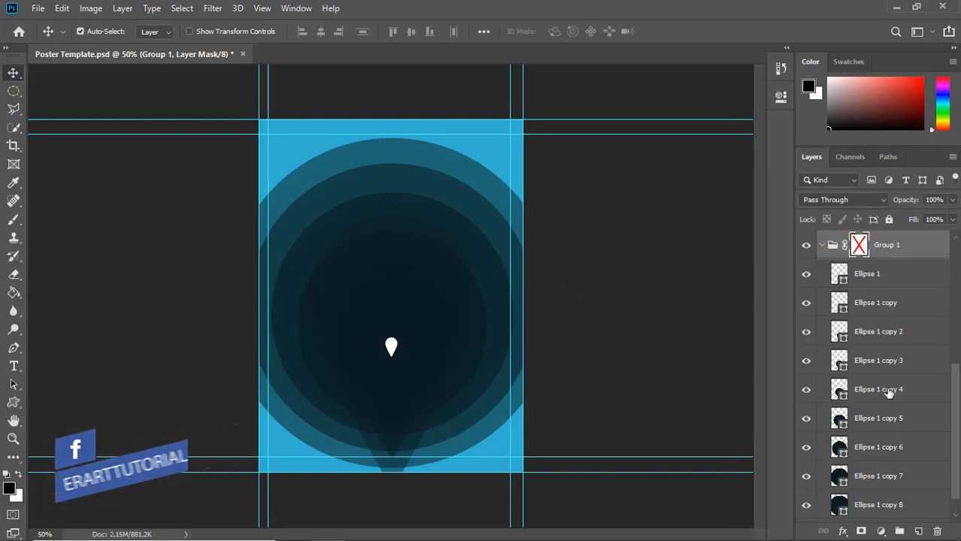
left_click_drag(956, 398, 953, 423)
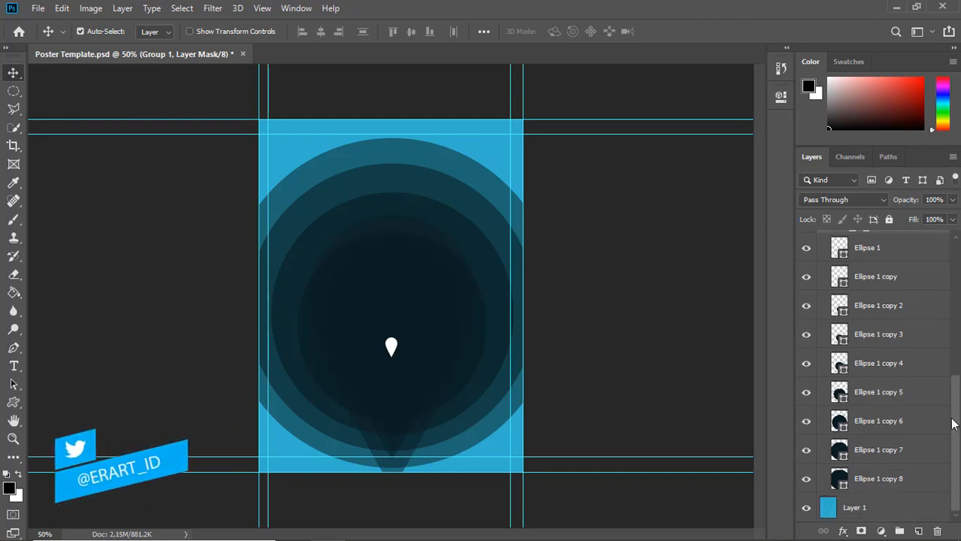
left_click(838, 450)
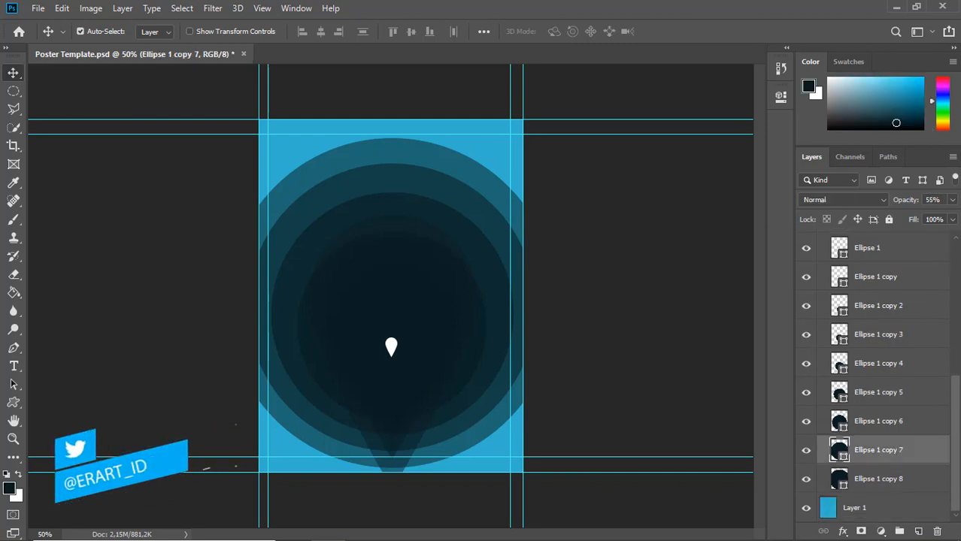
scroll(947, 275, "up", 5)
scroll(947, 275, "up", 2)
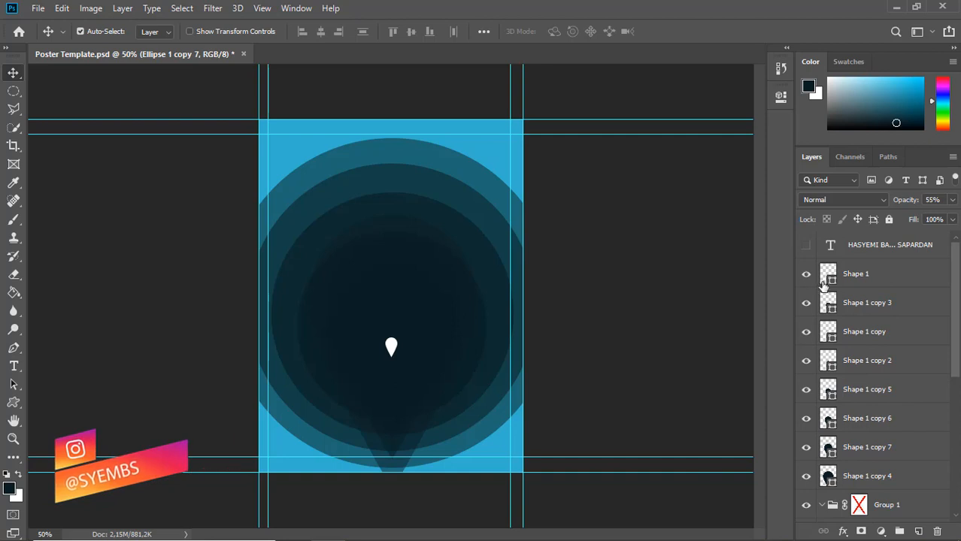
left_click(821, 506)
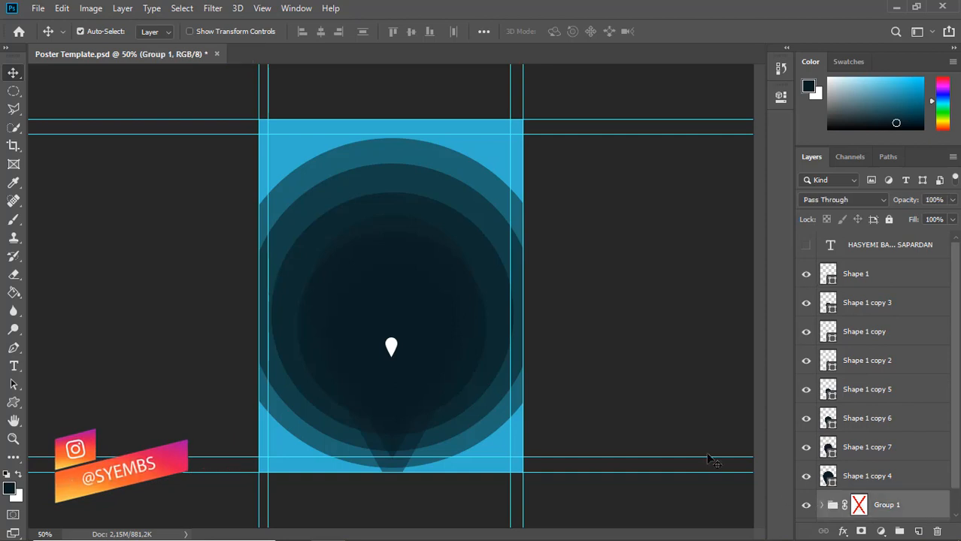
Step: Set the opacity of Group 1 to 65%
key("ctrl+minus")
key("ctrl+minus")
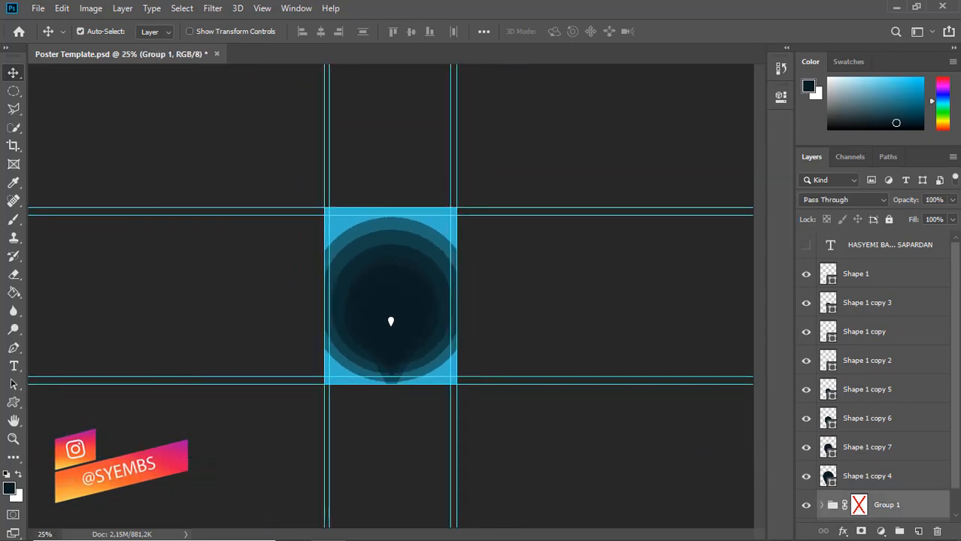
left_click(952, 200)
left_click_drag(952, 216, 925, 218)
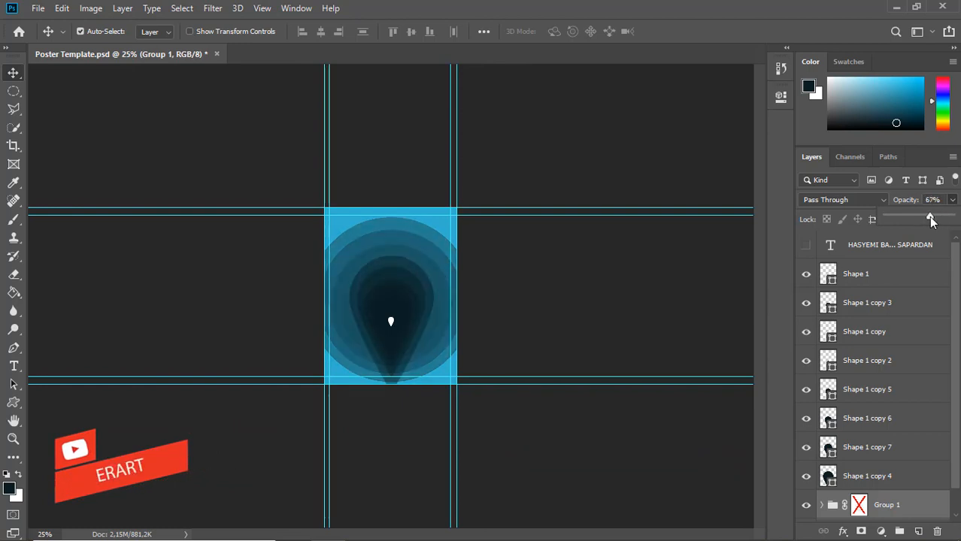
left_click_drag(930, 218, 928, 219)
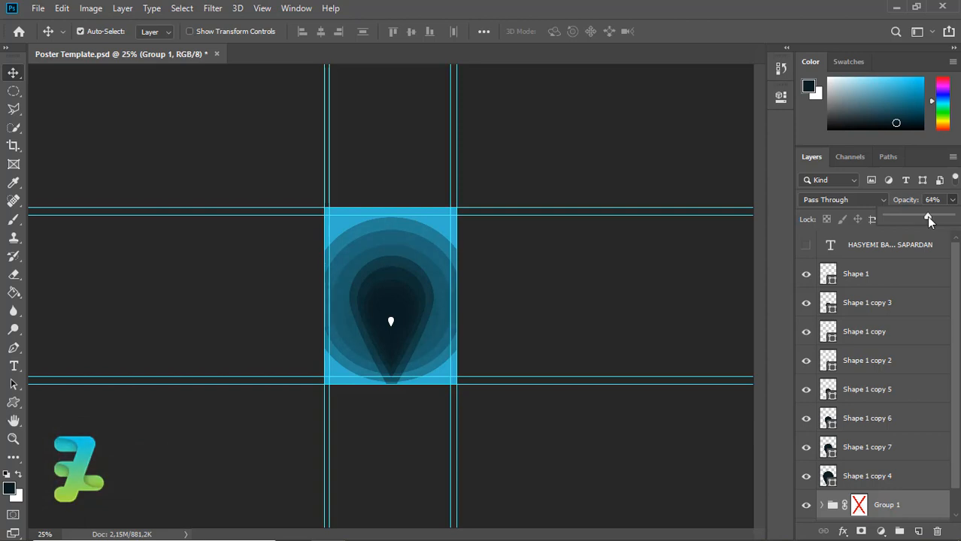
Step: Group all the drop layers from Shape 1 through Shape 1 copy 4
left_click(908, 474)
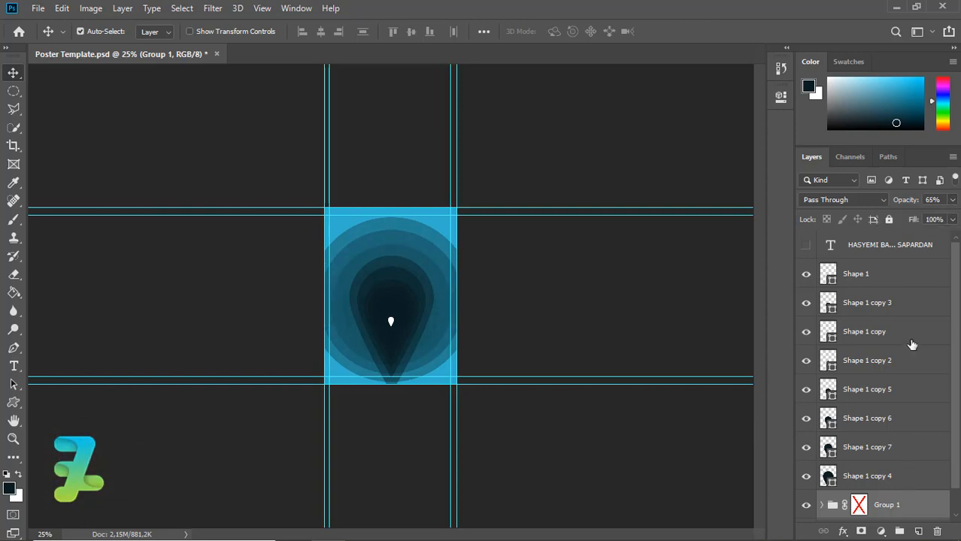
left_click(892, 280, "shift")
key("ctrl+g")
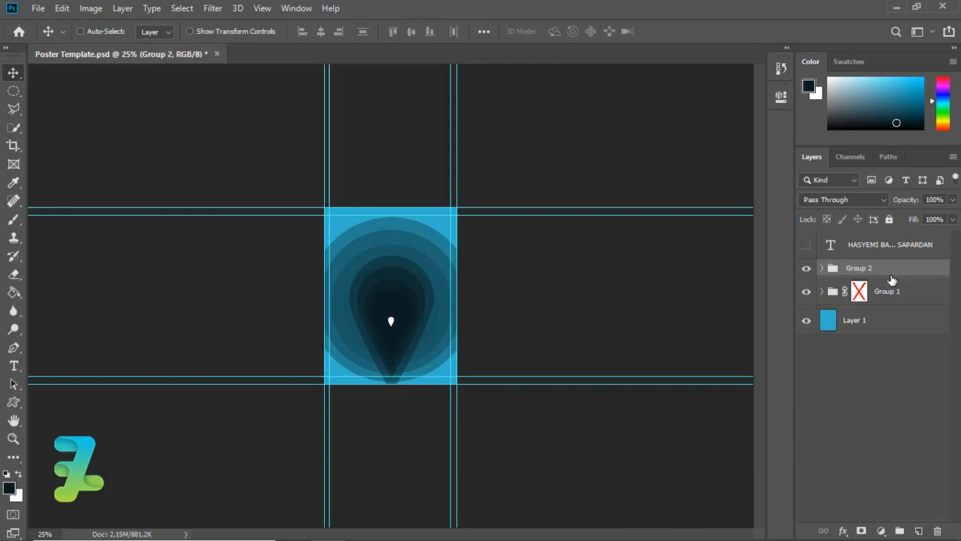
Step: Re-enable the layer mask of Group 1
key("ctrl+plus")
key("ctrl+plus")
key("ctrl+plus")
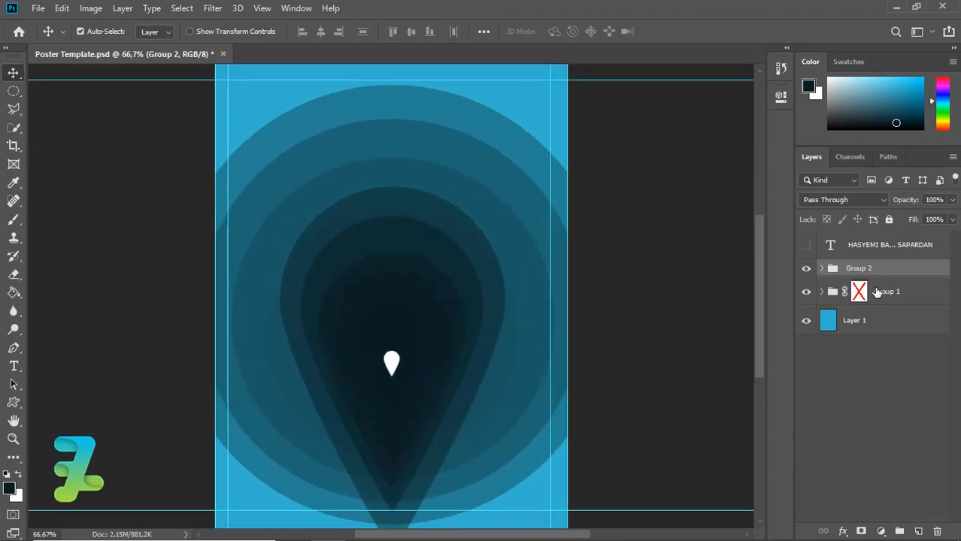
right_click(857, 293)
left_click(827, 297)
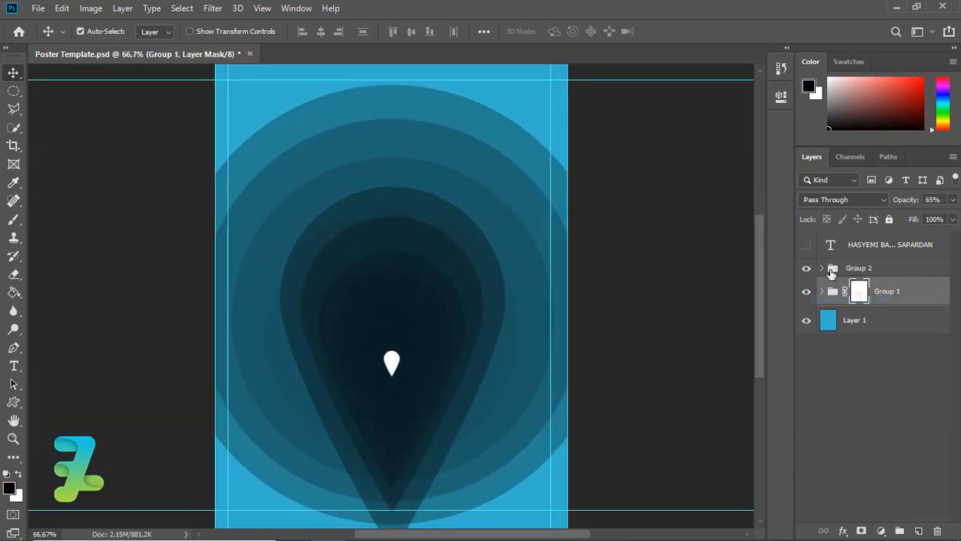
Step: Move the white Shape 1 drop out of Group 2 to just above it, collapse the group and check the drop by toggling its visibility
left_click(823, 269)
left_click(824, 270)
left_click(823, 269)
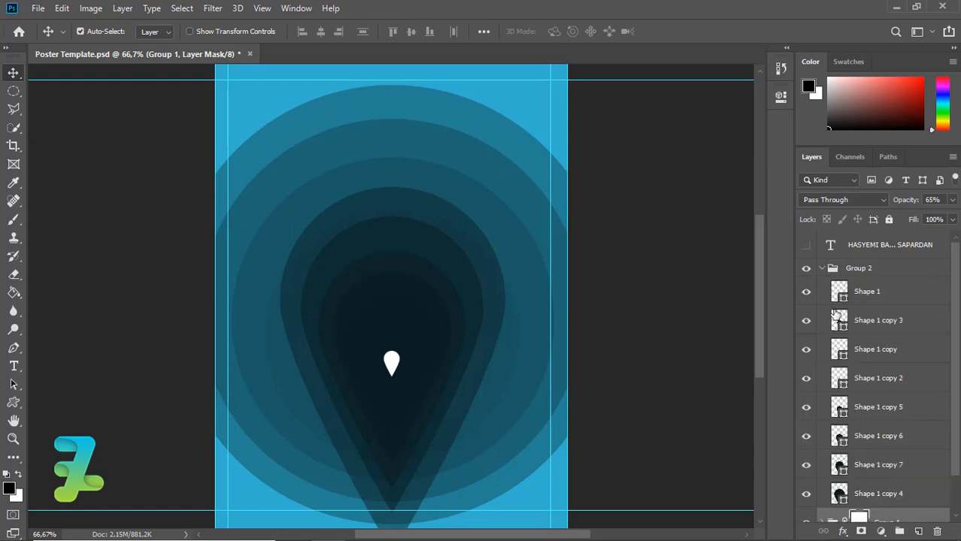
left_click_drag(838, 291, 831, 258)
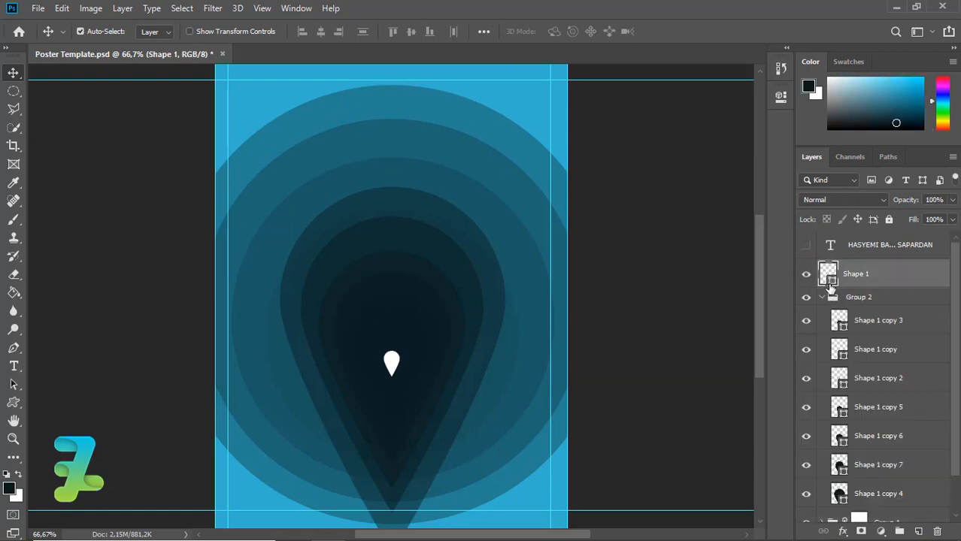
left_click(822, 298)
left_click(805, 275)
left_click(806, 275)
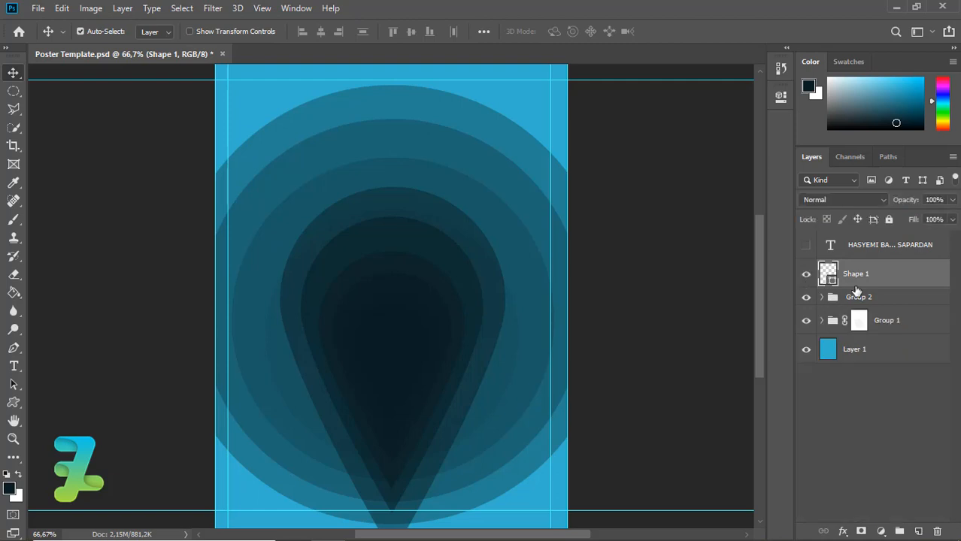
Step: Set the opacity of Group 2 to 50%
left_click(885, 299)
left_click(952, 200)
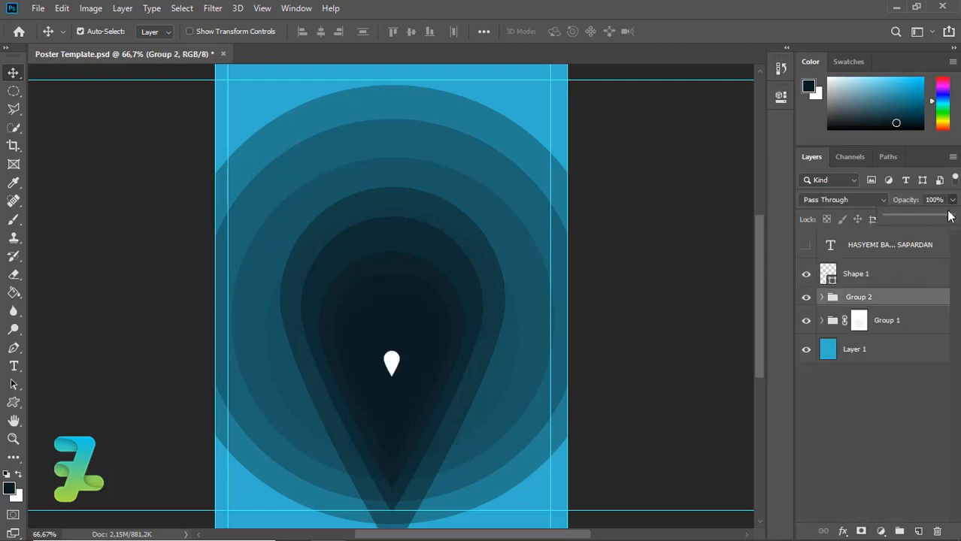
left_click_drag(937, 214, 915, 218)
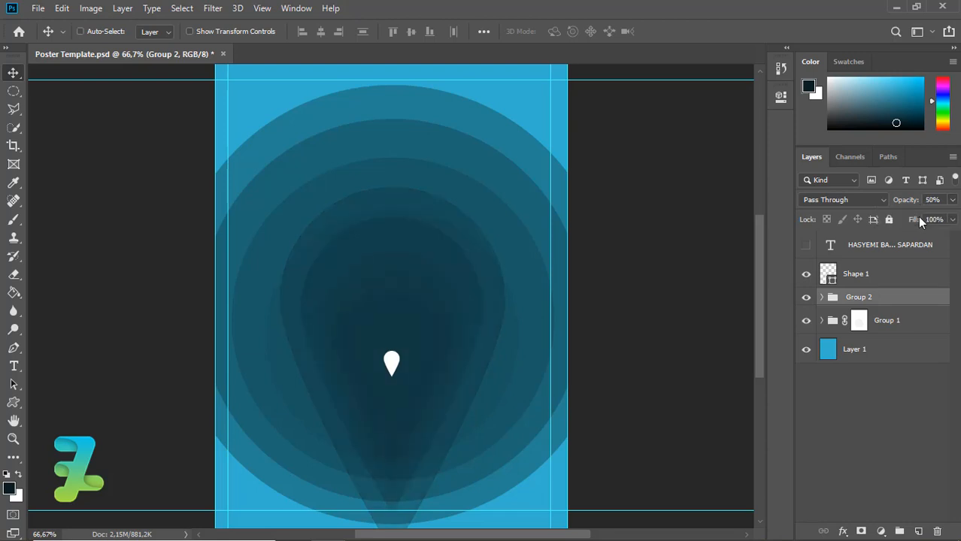
Step: Show the hidden name text layer and rotate it by -90° with Free Transform so it reads horizontally
key("ctrl+minus")
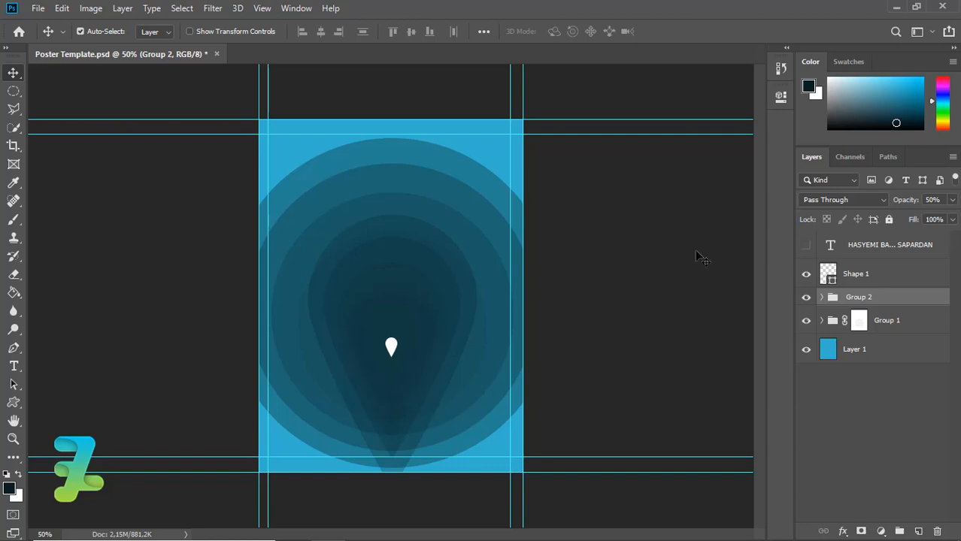
key("ctrl+minus")
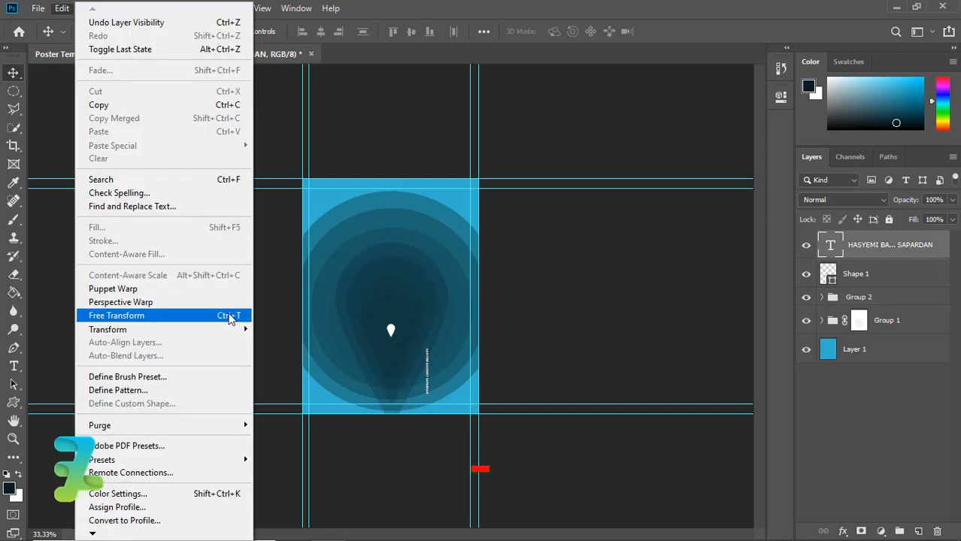
left_click(230, 316)
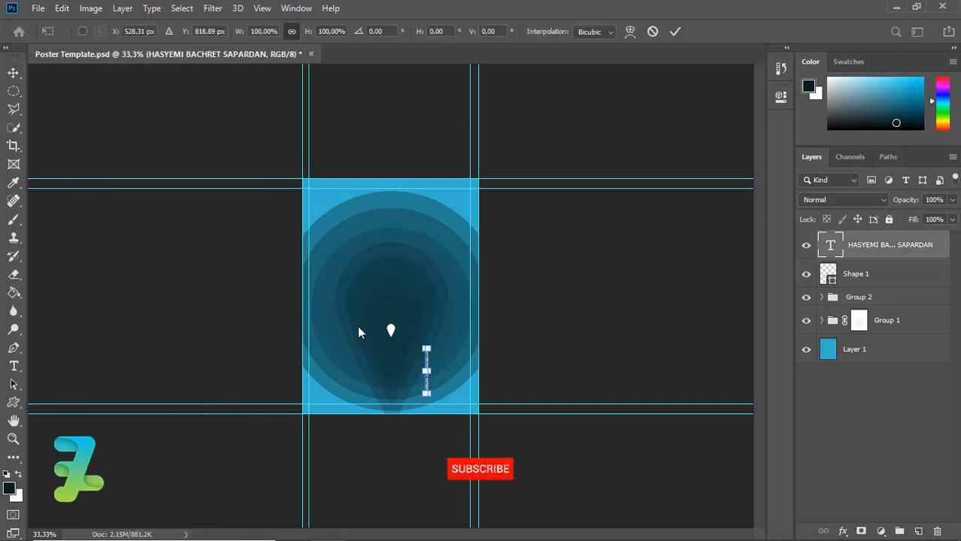
key("ctrl+plus")
key("ctrl+plus")
left_click_drag(414, 378, 368, 446)
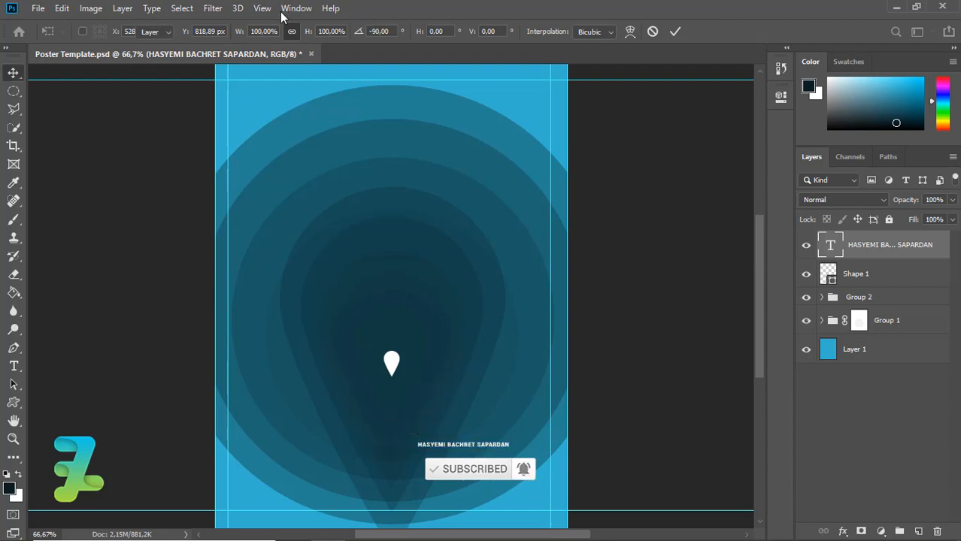
key("Return")
Step: Centre the name text horizontally on the canvas and move it down over the narrow tip of the large drops, above the lower margin guide
key("ctrl+d")
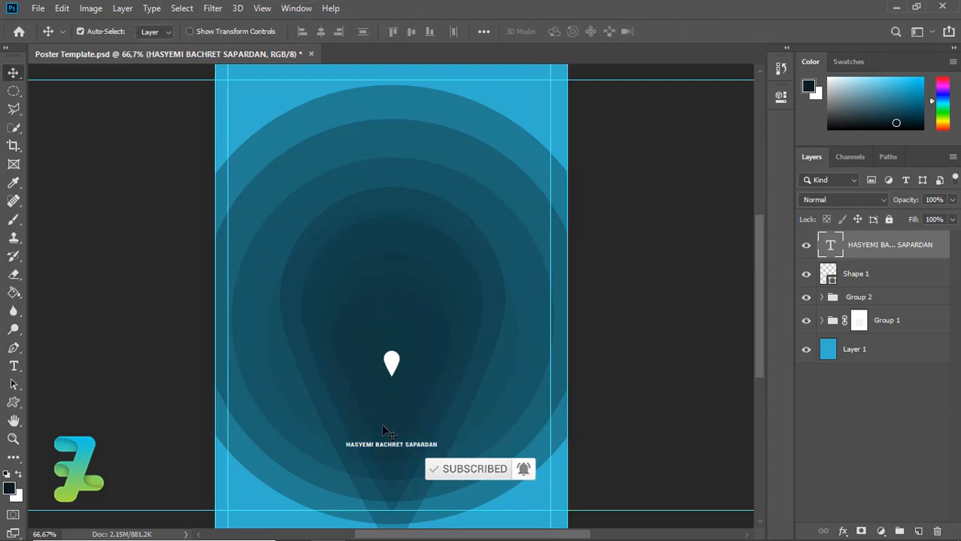
left_click_drag(387, 449, 383, 488)
key("ctrl+minus")
key("ctrl+minus")
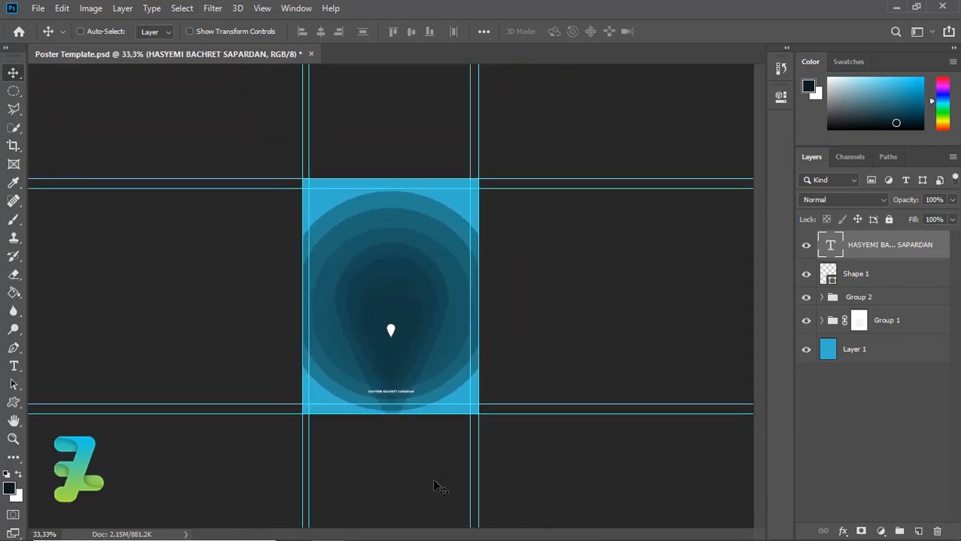